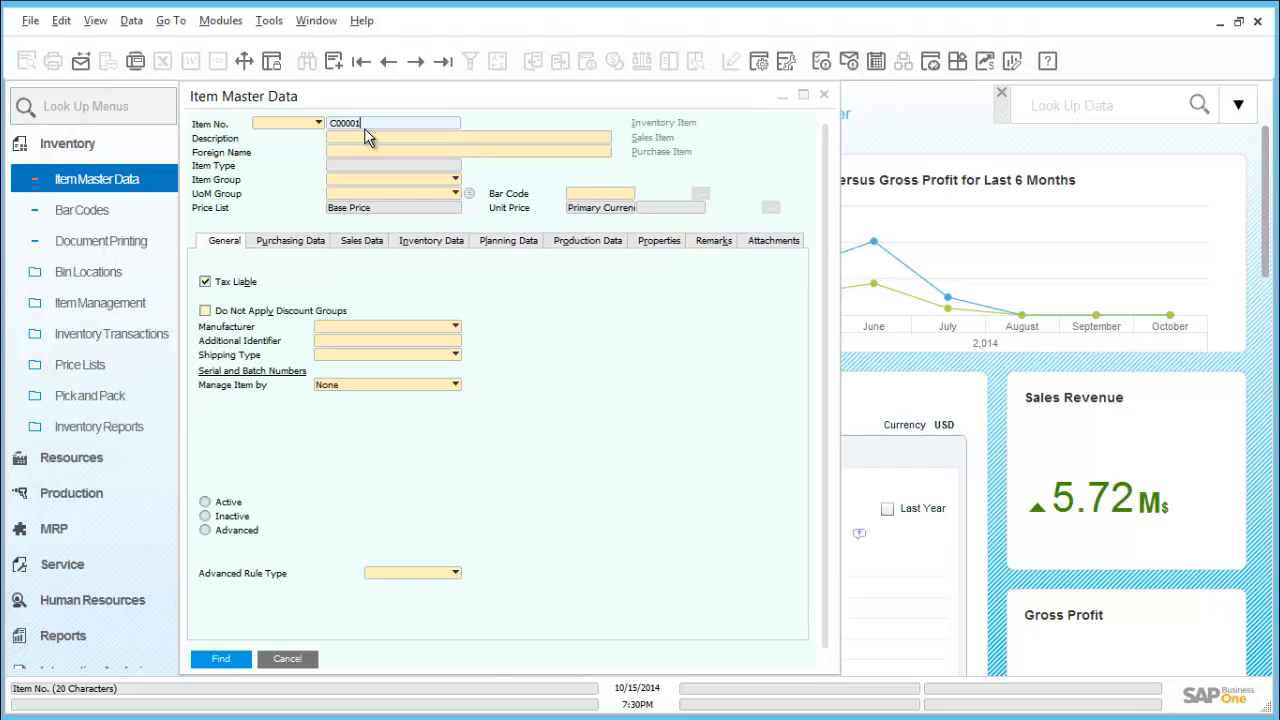
Look up items C00001, B10000 and A00006 in the item master data to examine their serial and batch management settings
click(221, 659)
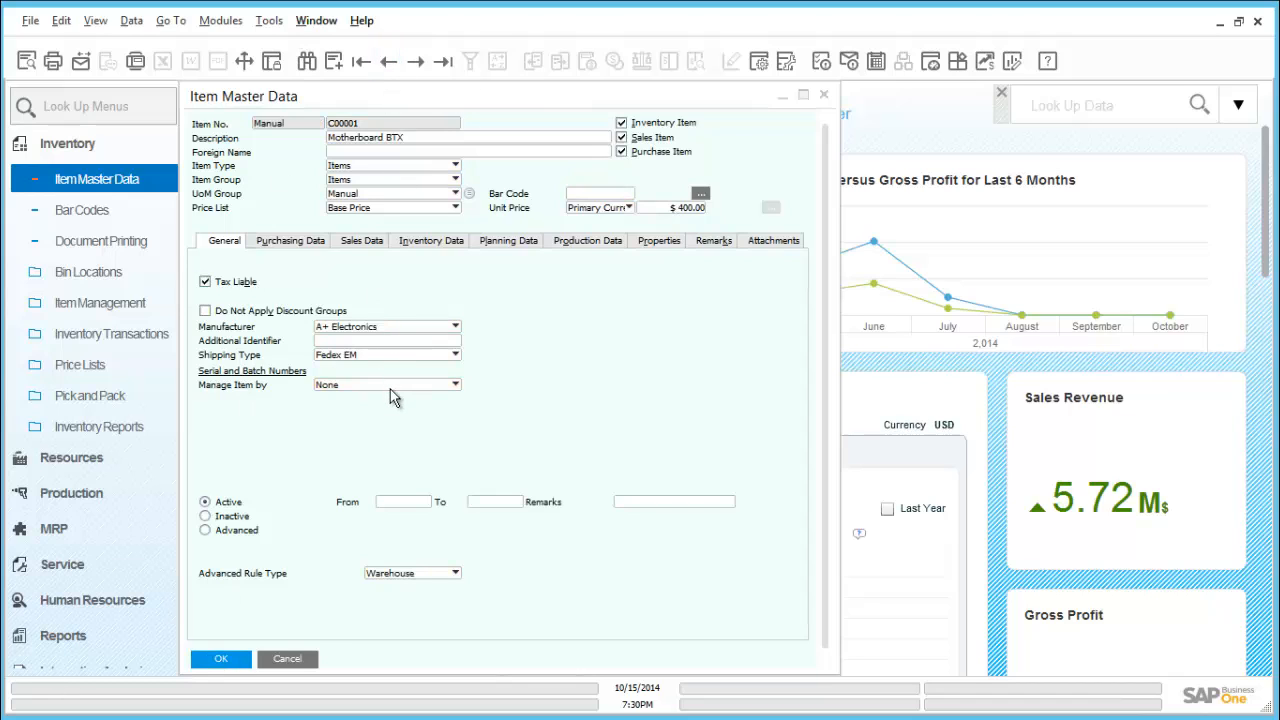
click(392, 66)
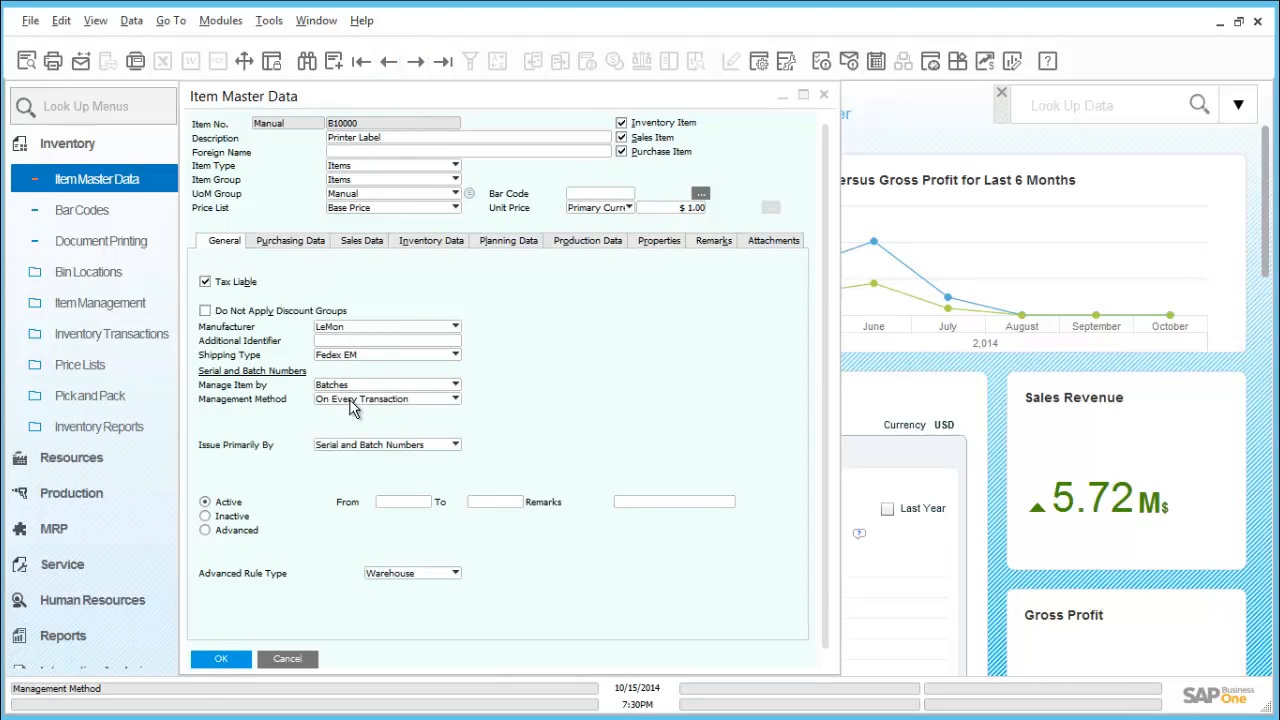
key(ctrl+f)
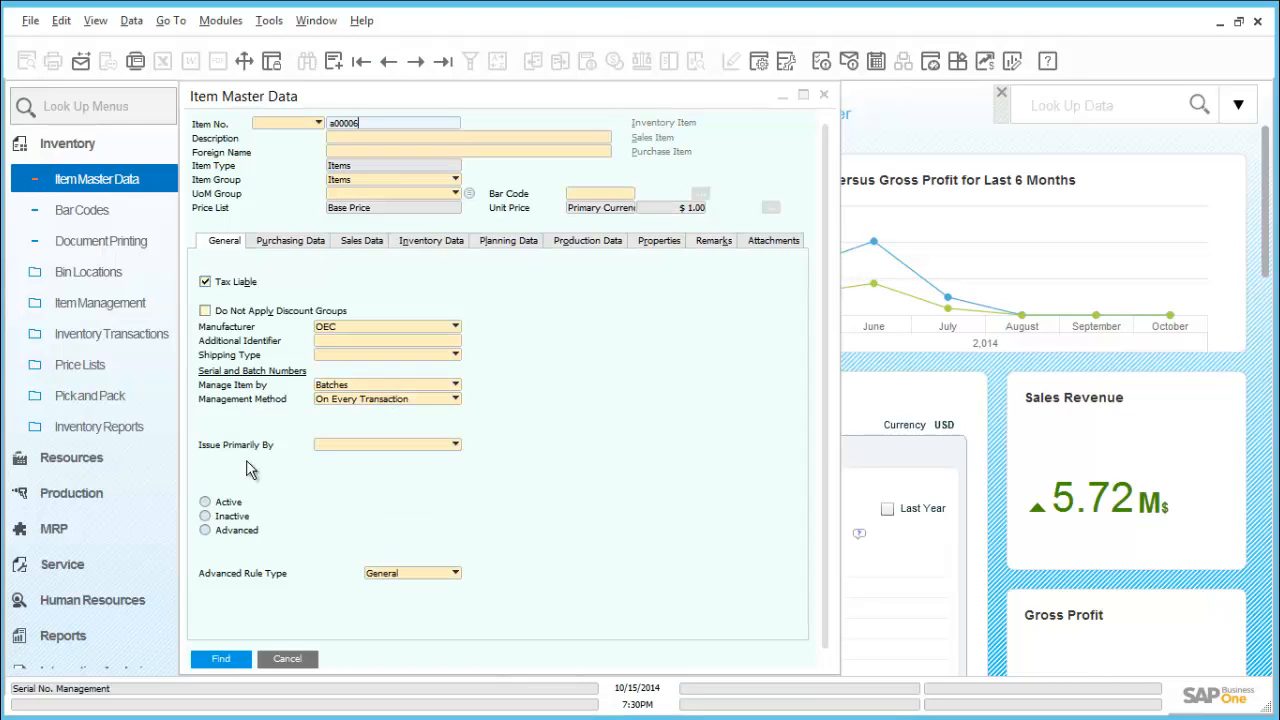
click(222, 659)
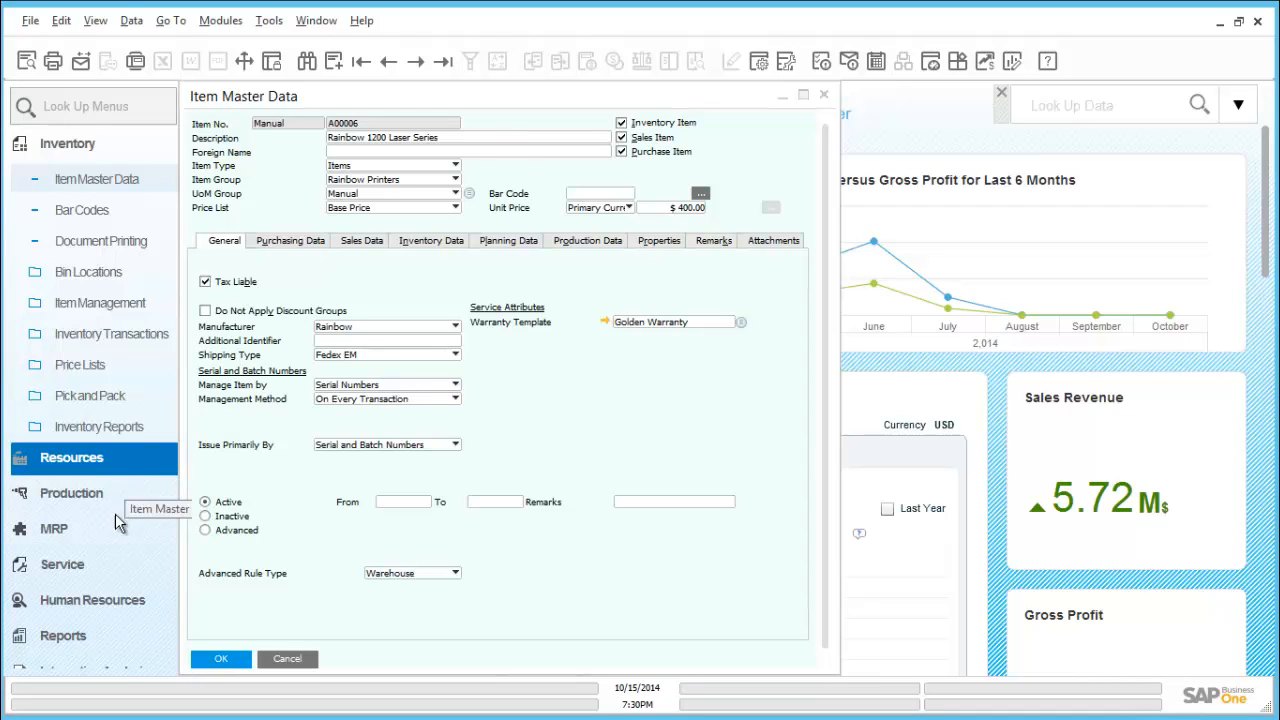
Open a new sales delivery and choose Maxi-Teq as the customer
click(88, 147)
click(92, 258)
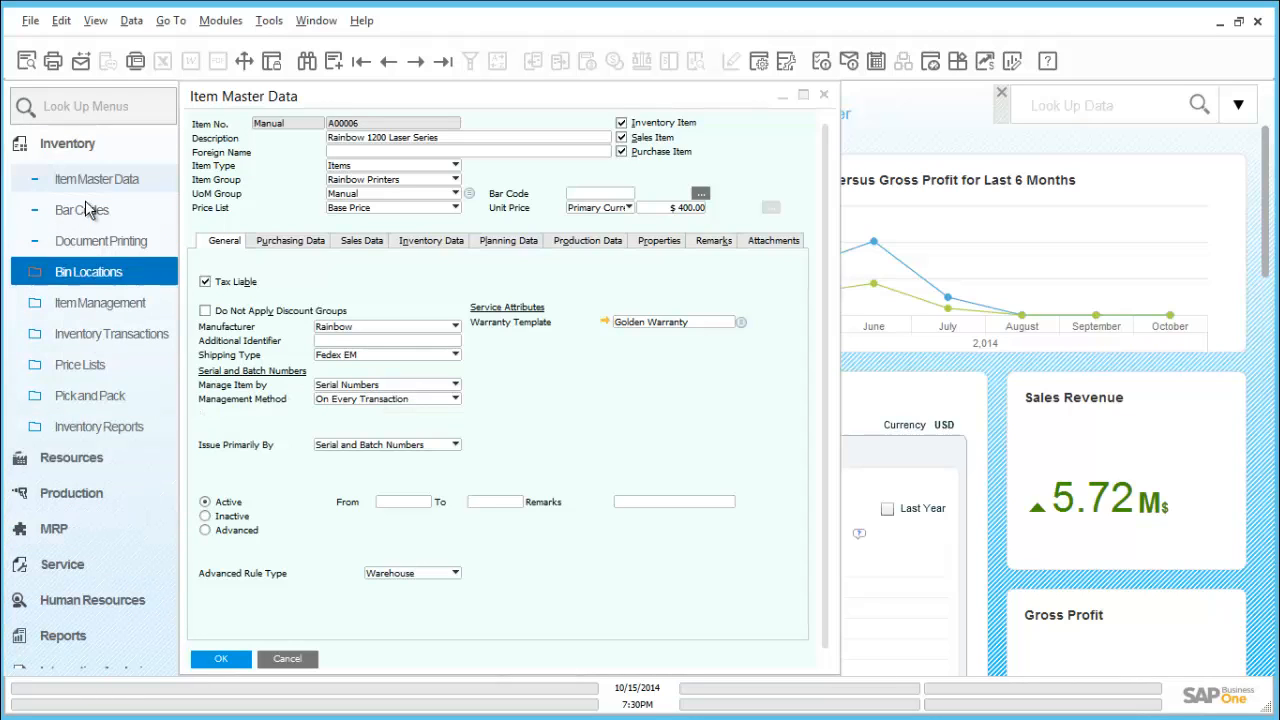
click(88, 148)
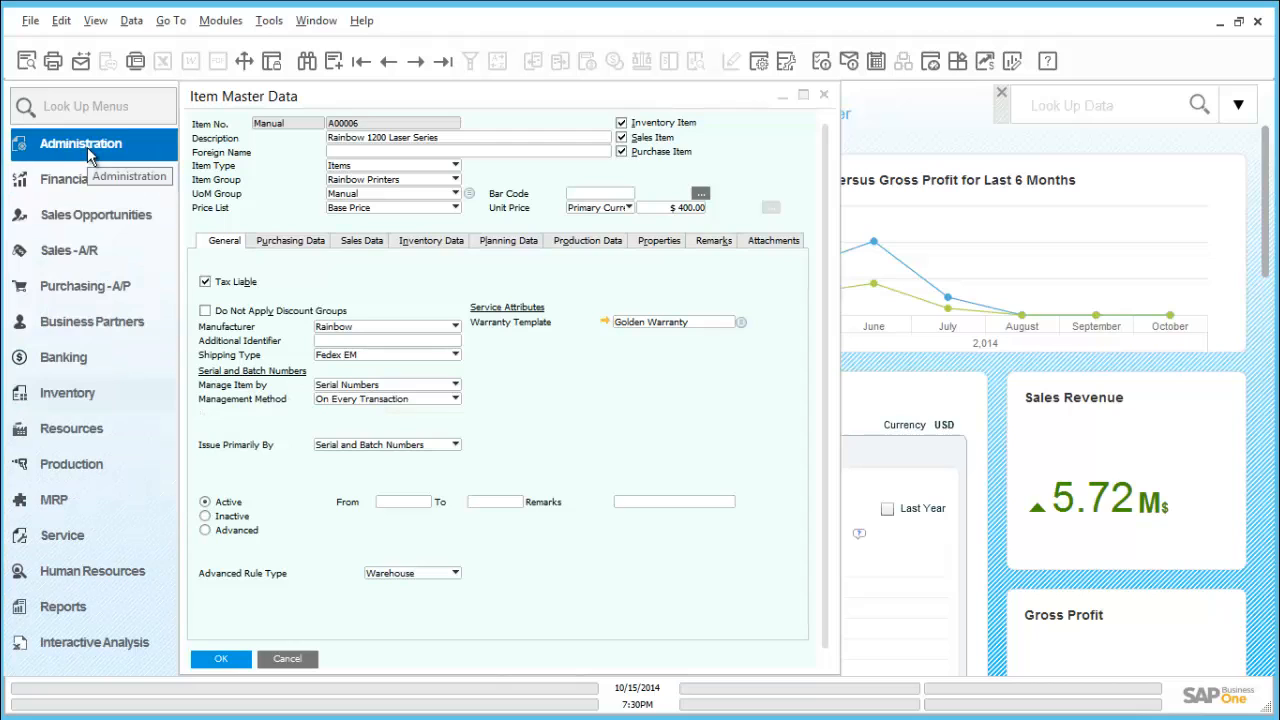
click(90, 252)
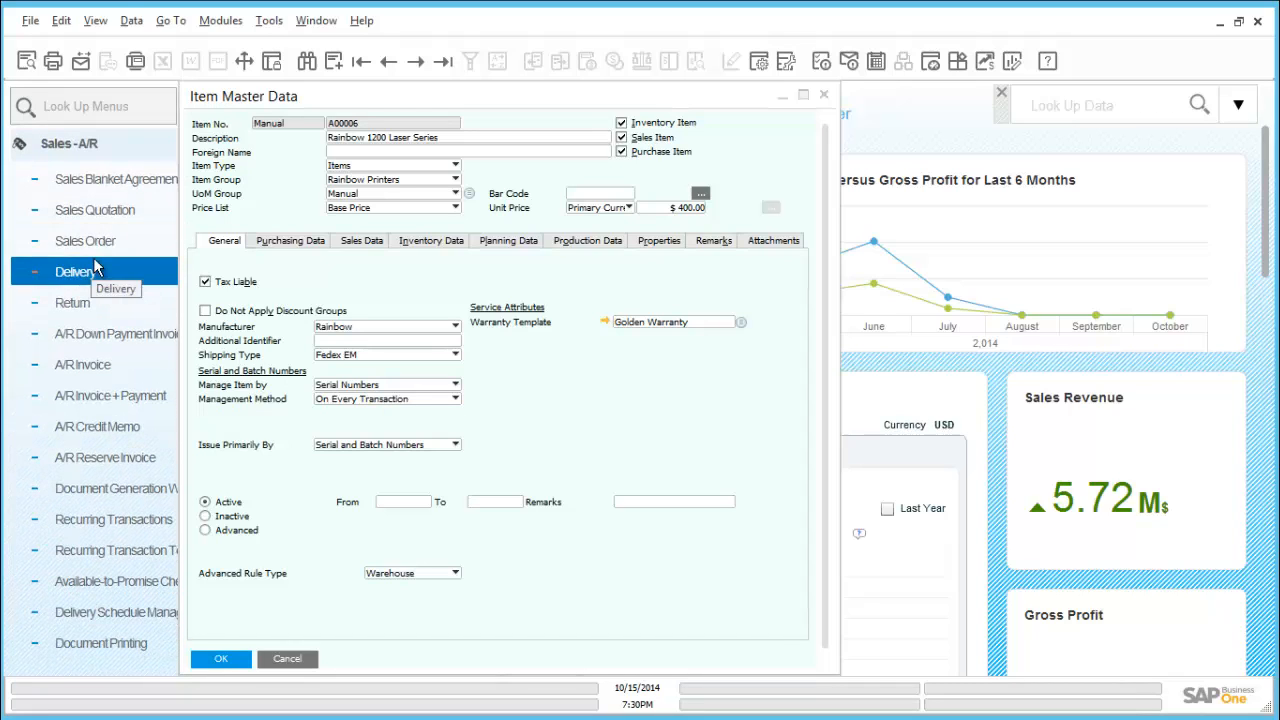
click(96, 271)
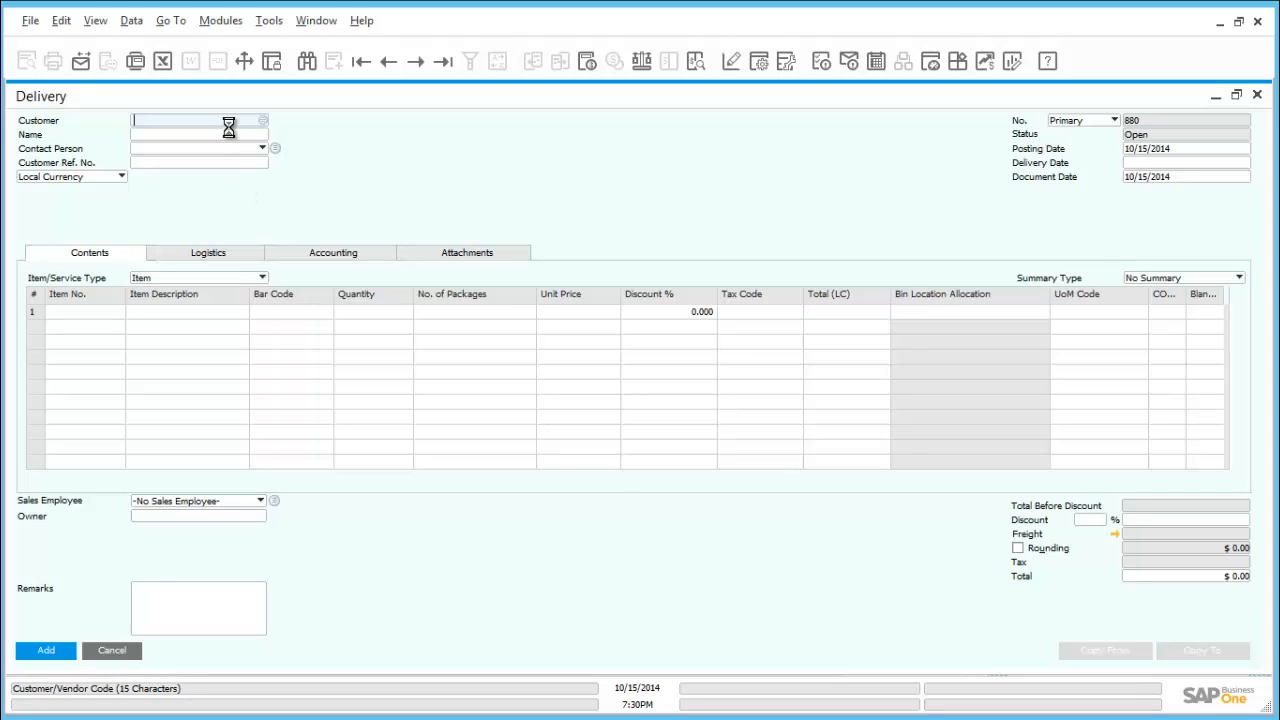
key(Tab)
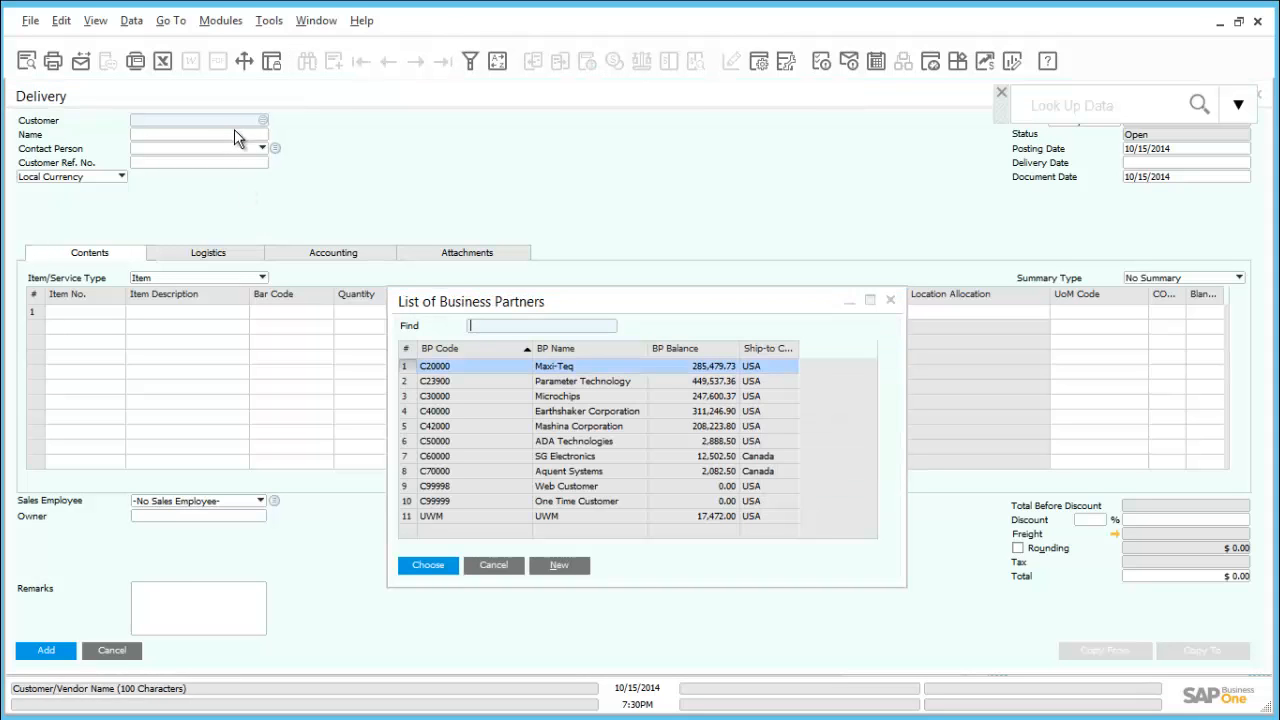
double_click(443, 367)
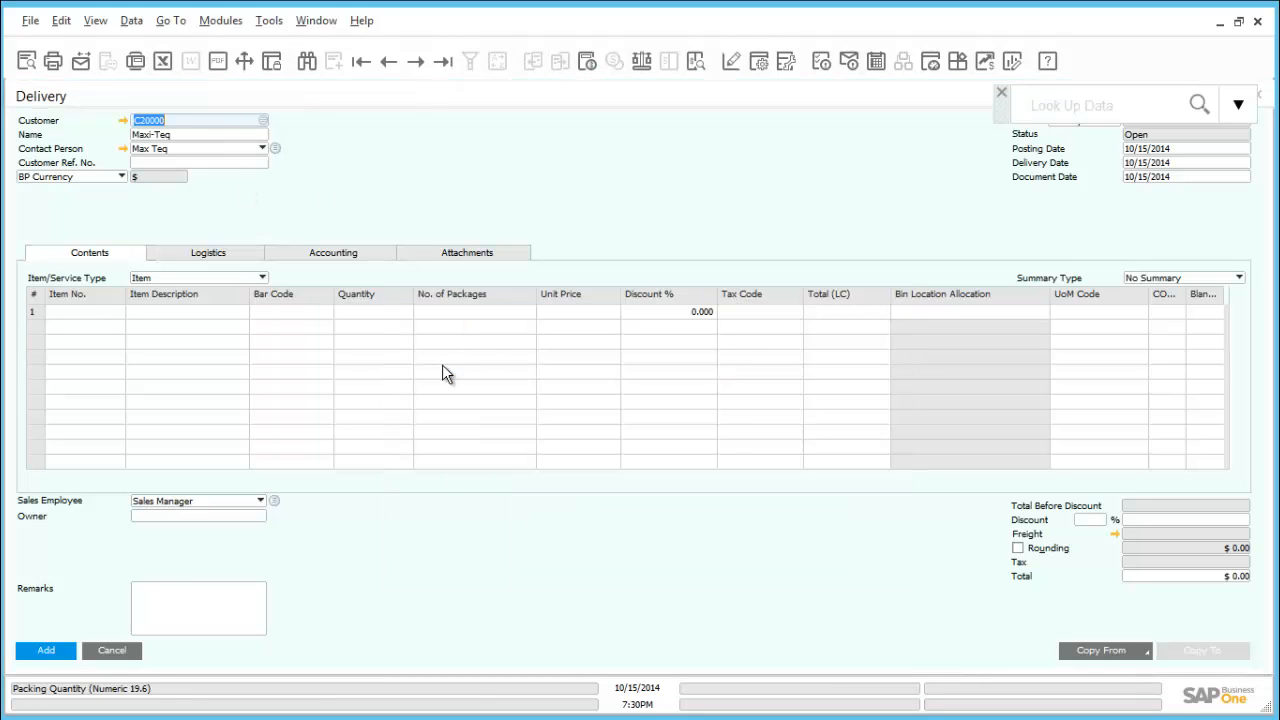
Enter item A00006 in the first row of the delivery
click(95, 313)
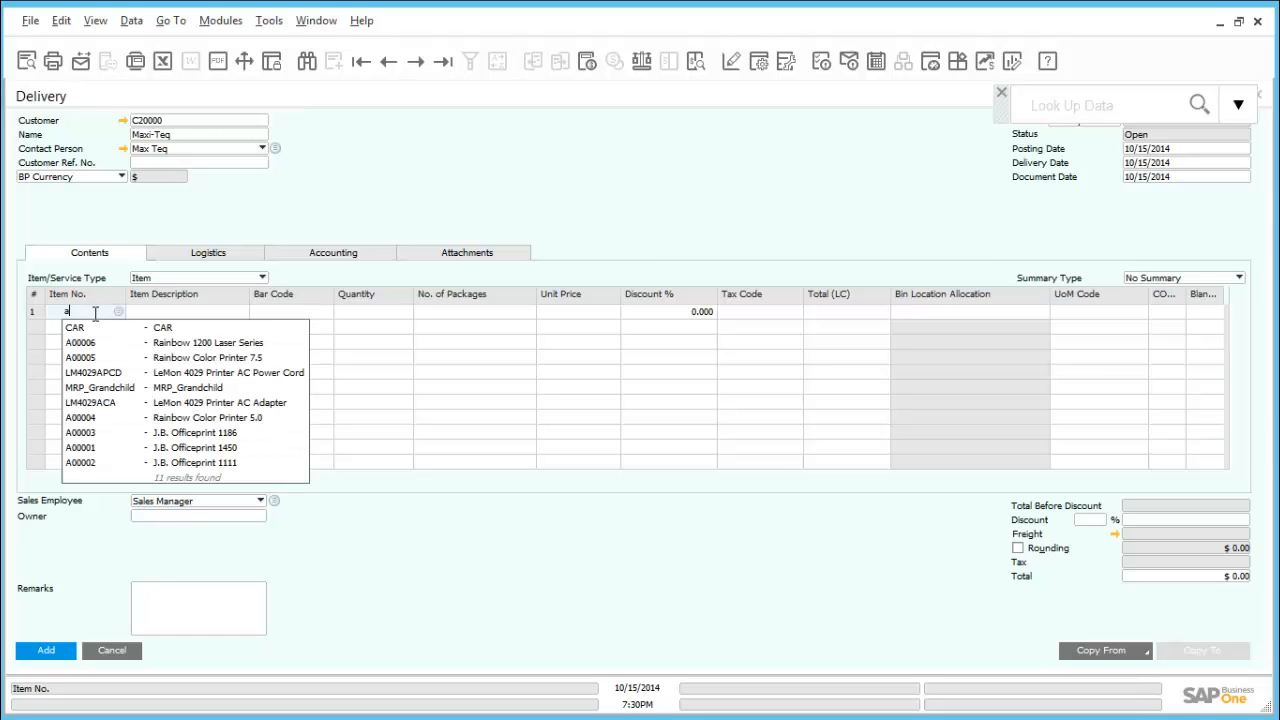
text(a0000)
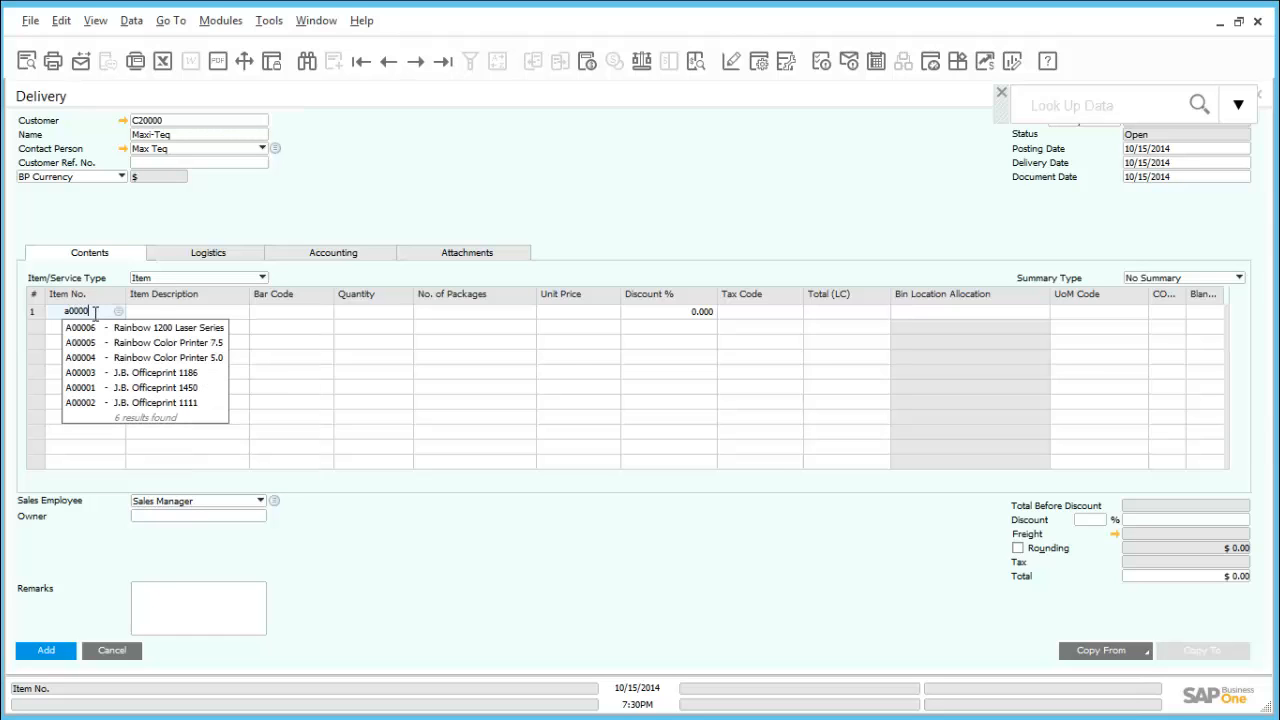
text(6)
key(Tab)
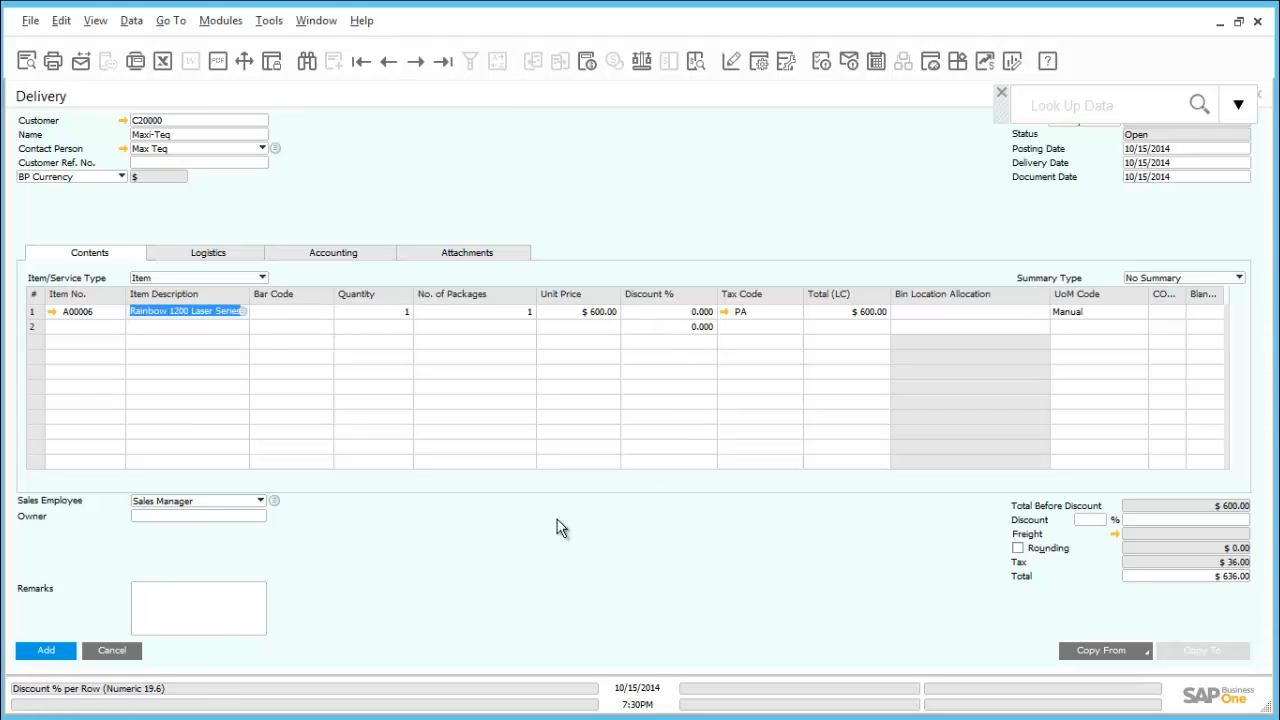
Add the delivery with serial number A6-000284 assigned to the item, and close the delivery form
click(42, 650)
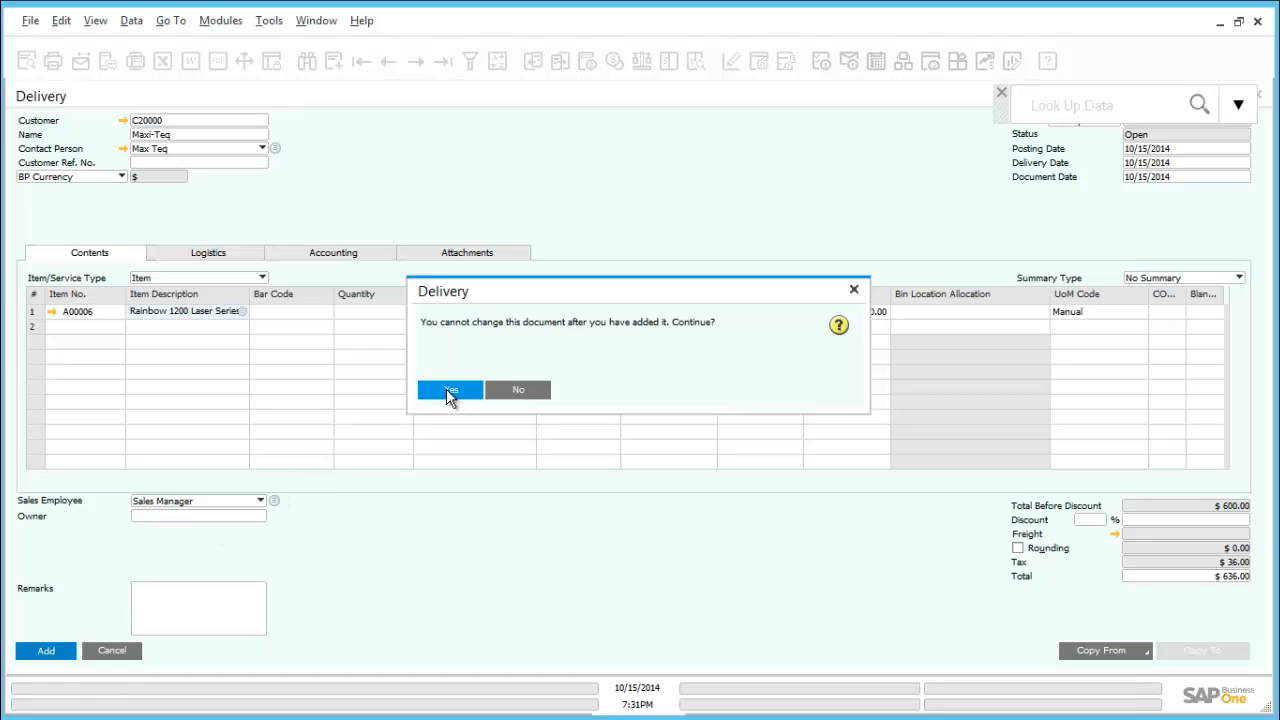
click(447, 390)
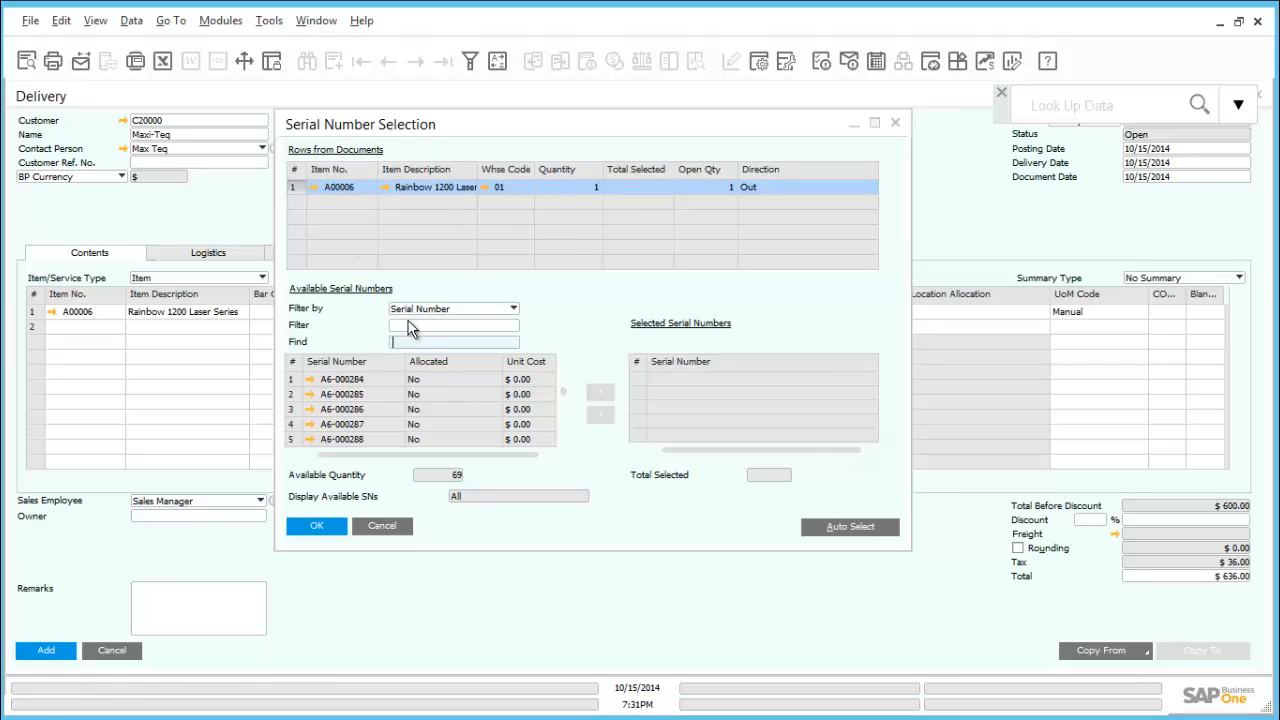
click(349, 382)
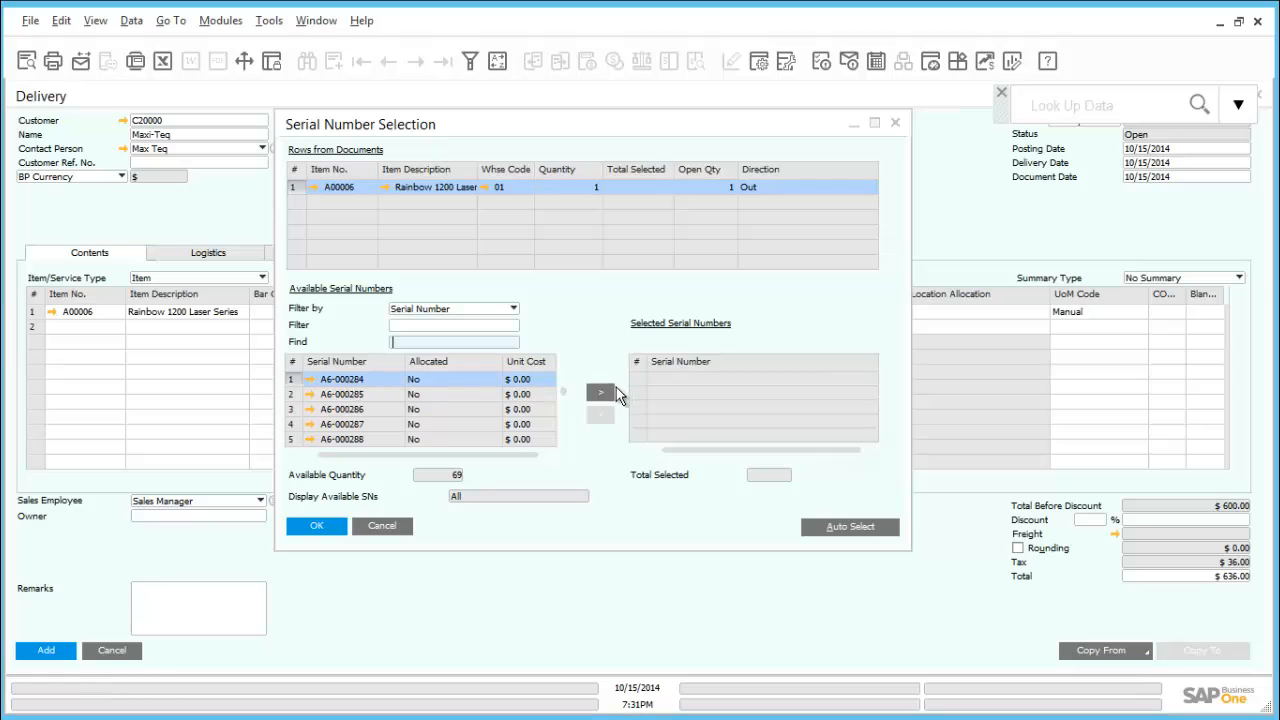
click(599, 396)
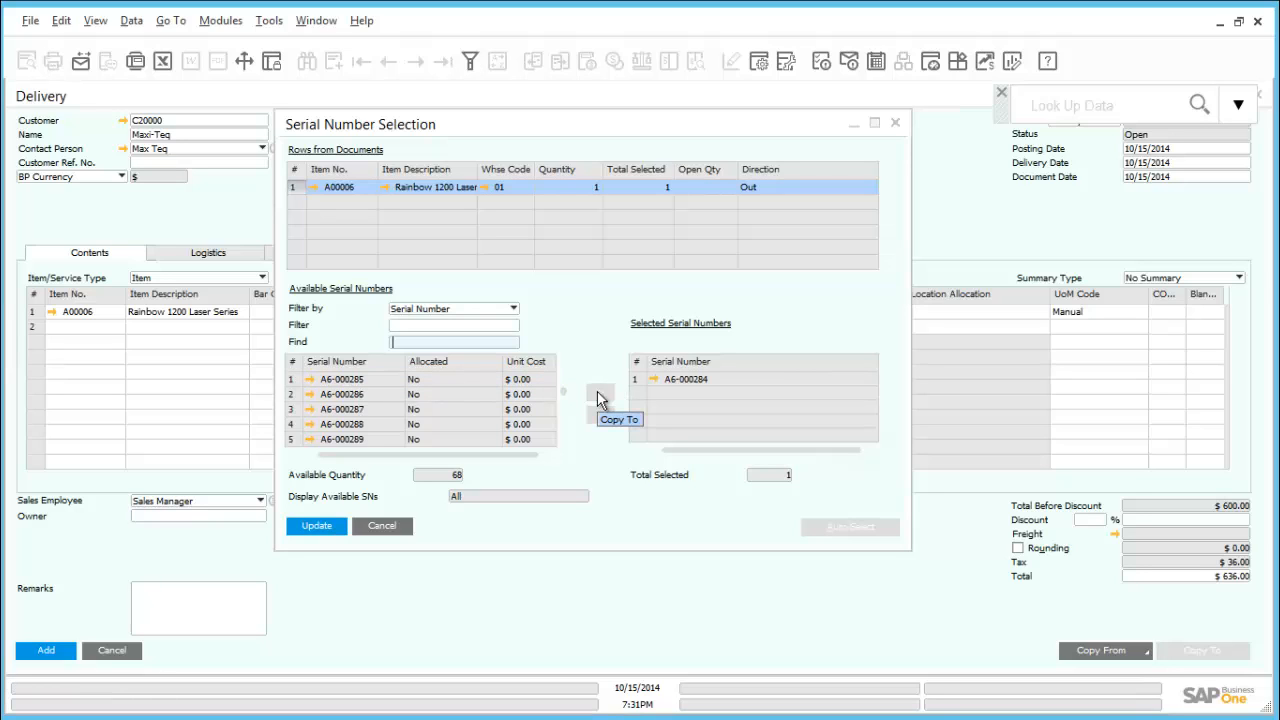
click(327, 531)
click(318, 527)
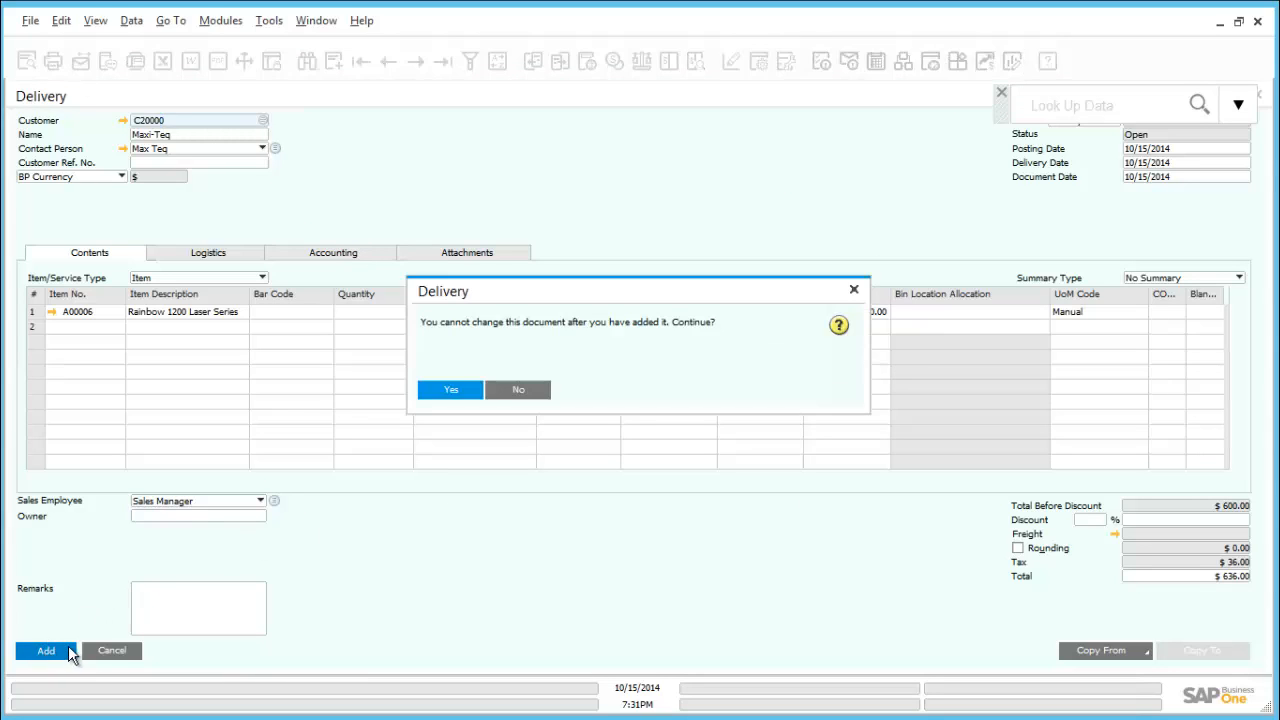
click(440, 391)
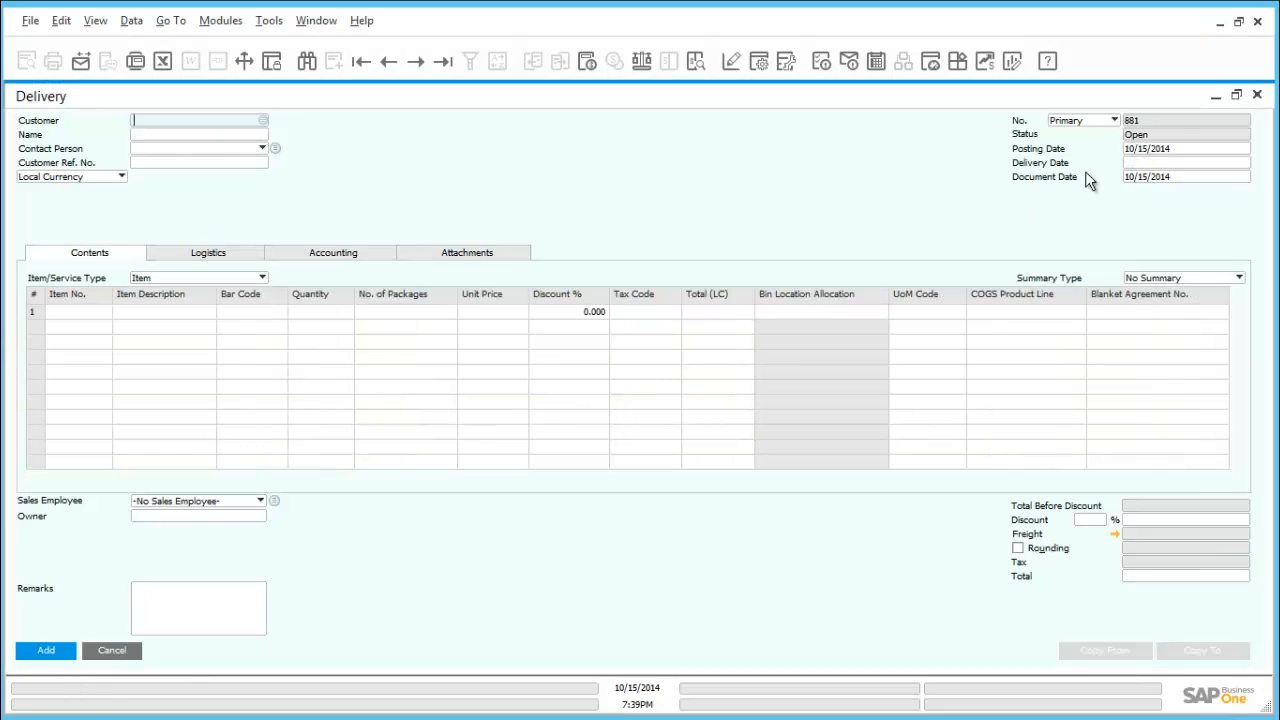
click(1257, 97)
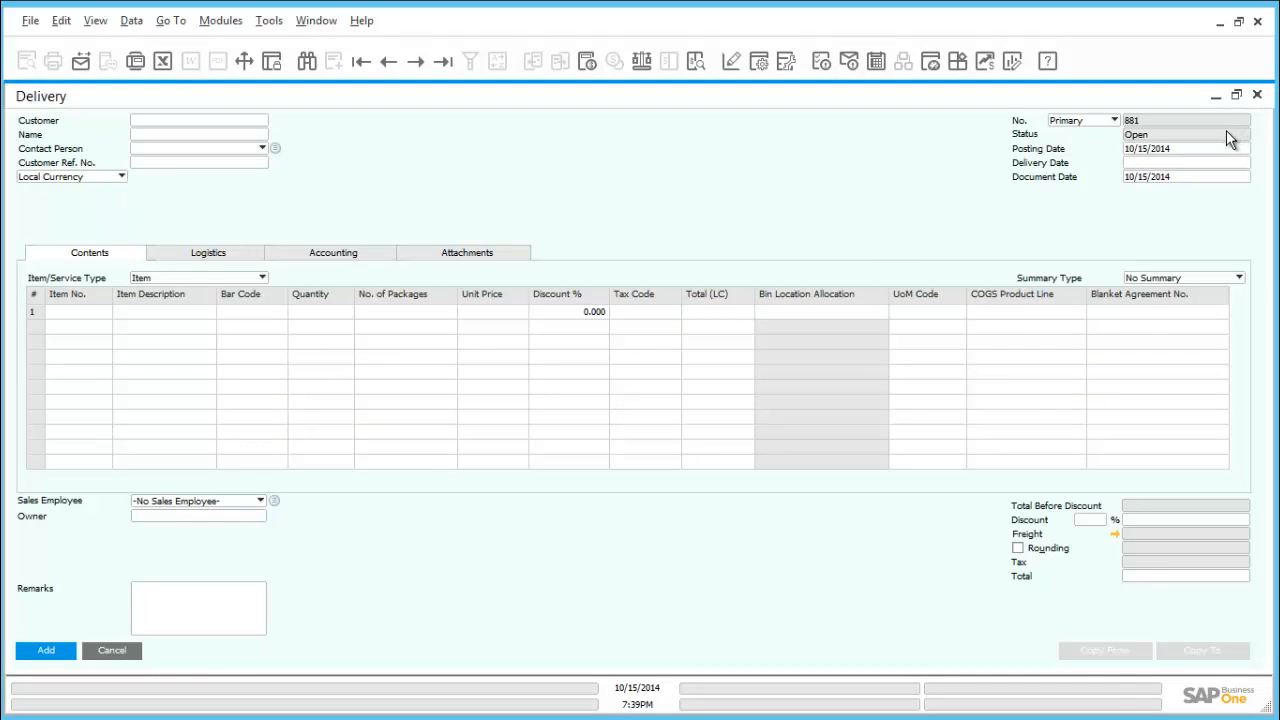
Look up warehouse 05 in the warehouse setup to examine its bin location setting, and close the setup
click(93, 144)
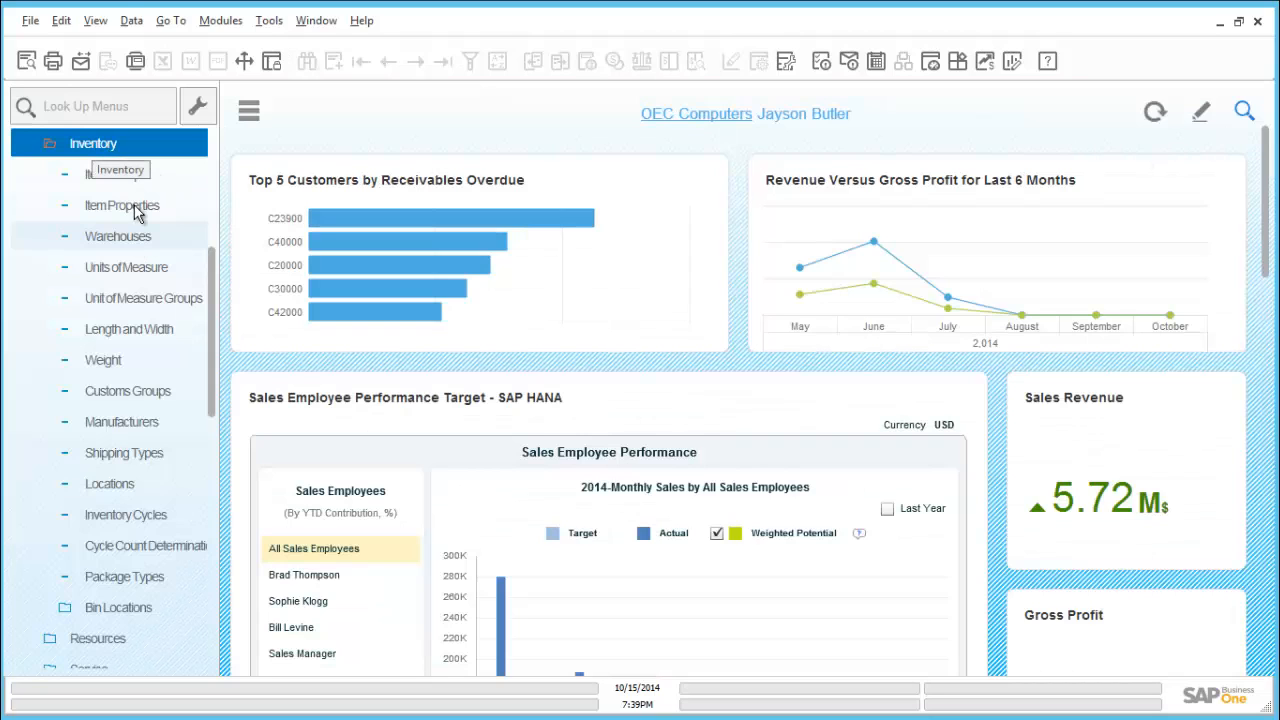
click(130, 240)
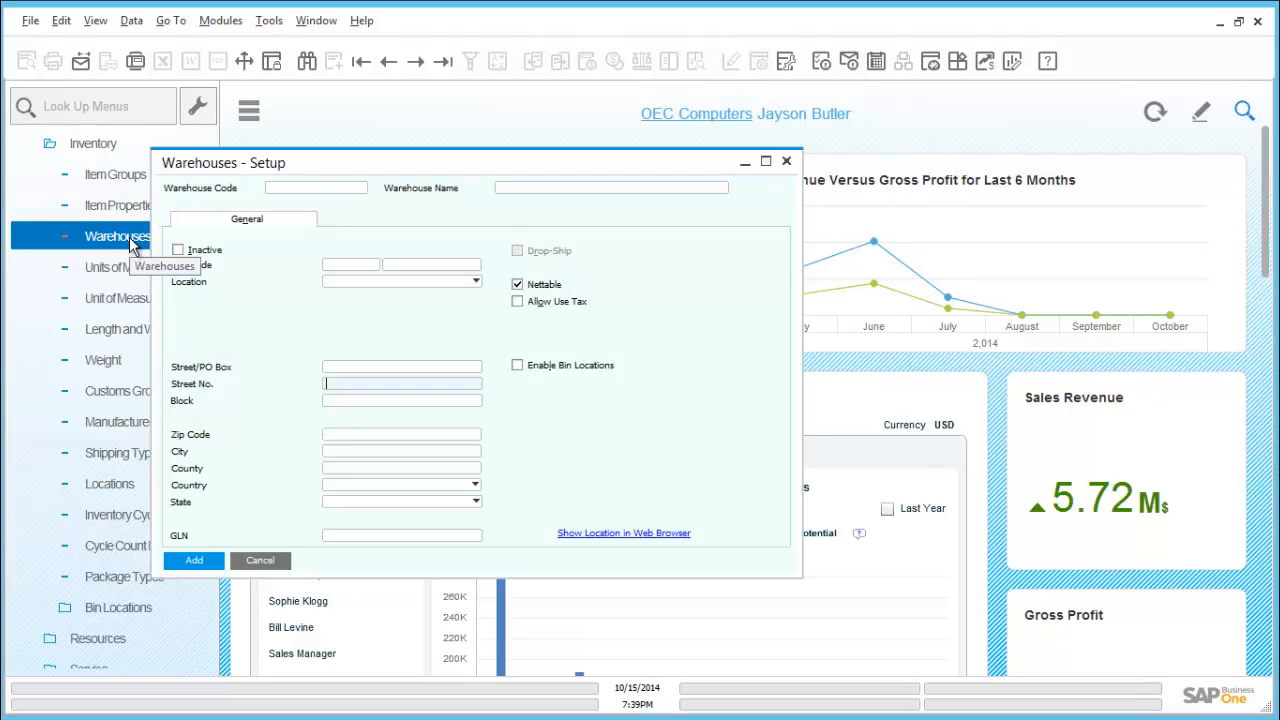
key(ctrl+f)
click(327, 187)
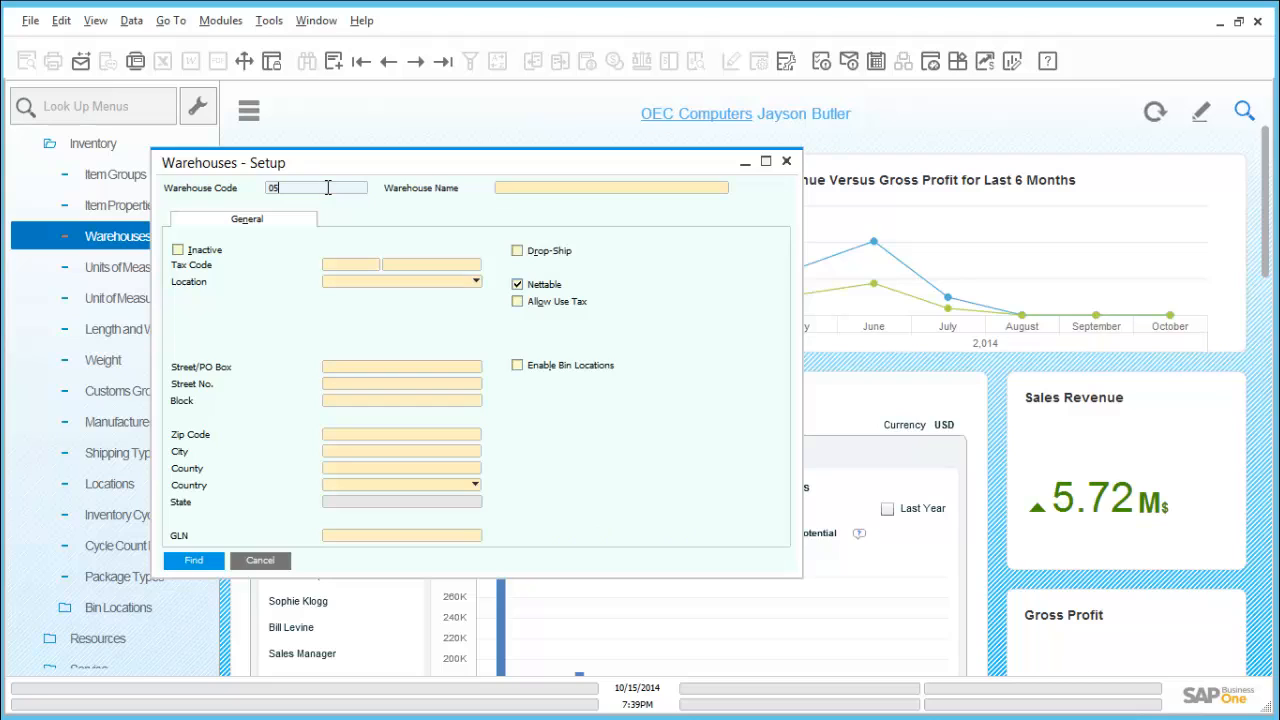
click(198, 560)
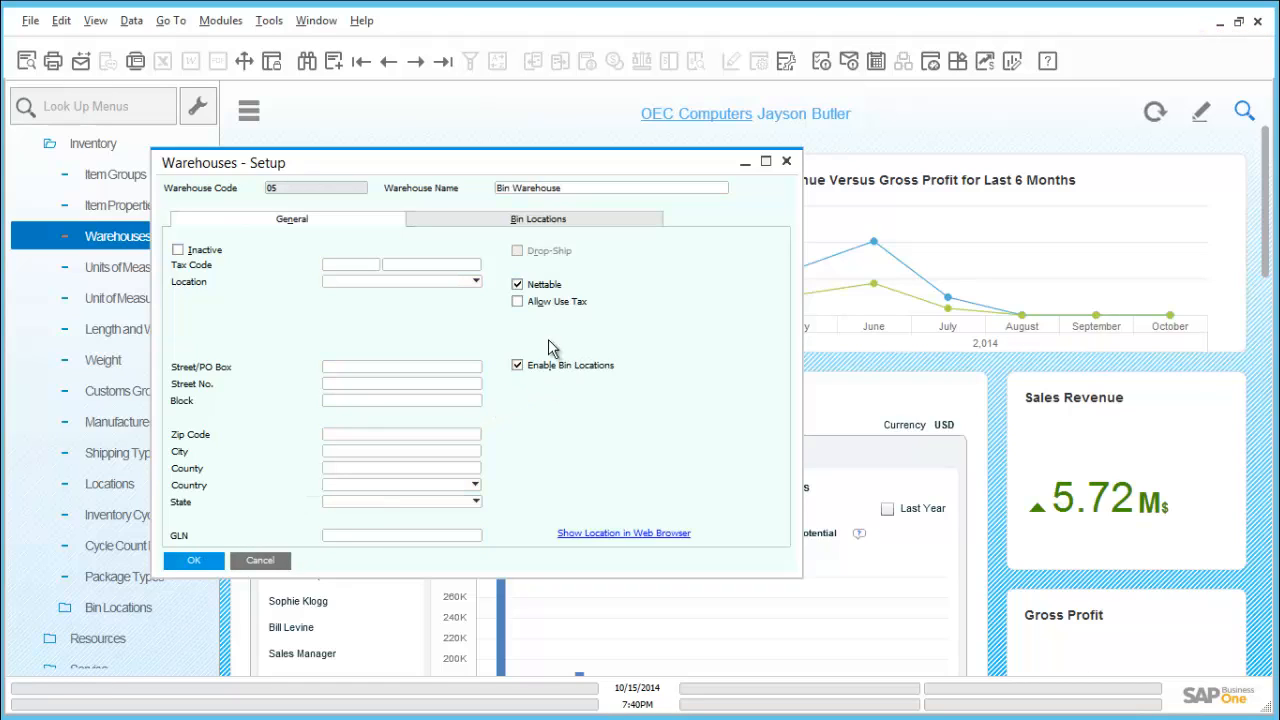
click(787, 166)
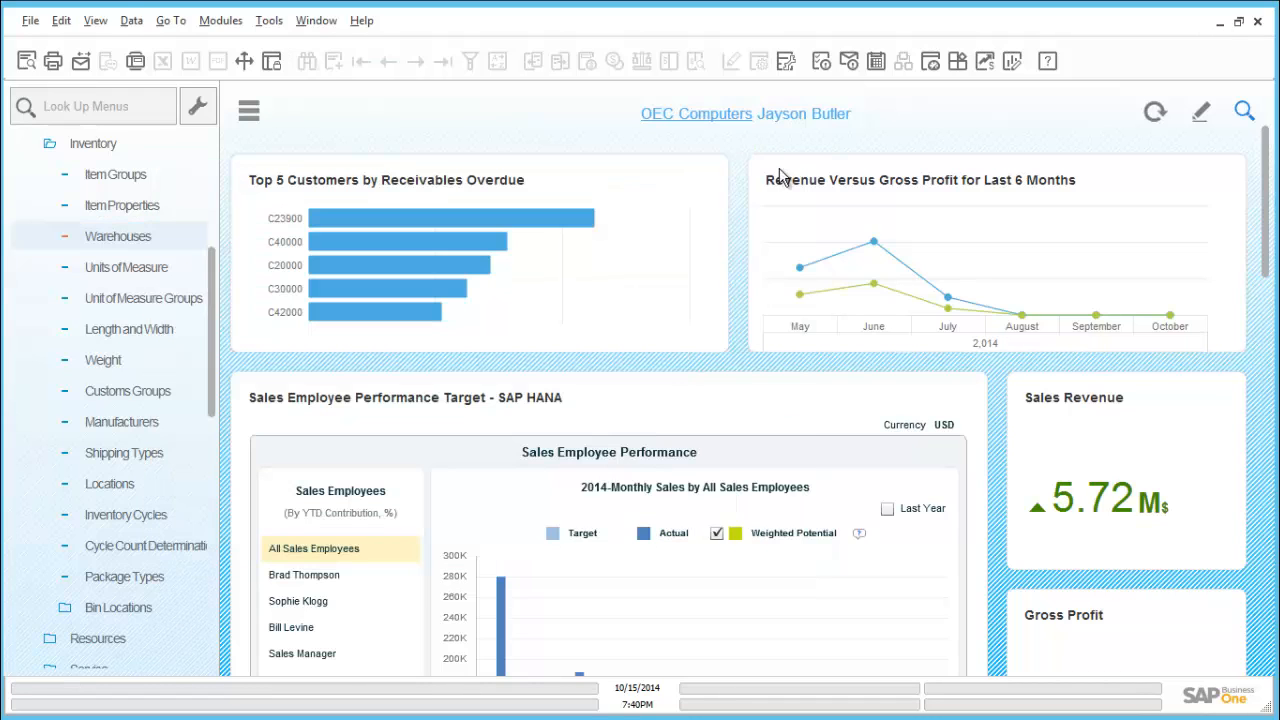
Open a new goods receipt from the inventory transactions
click(136, 146)
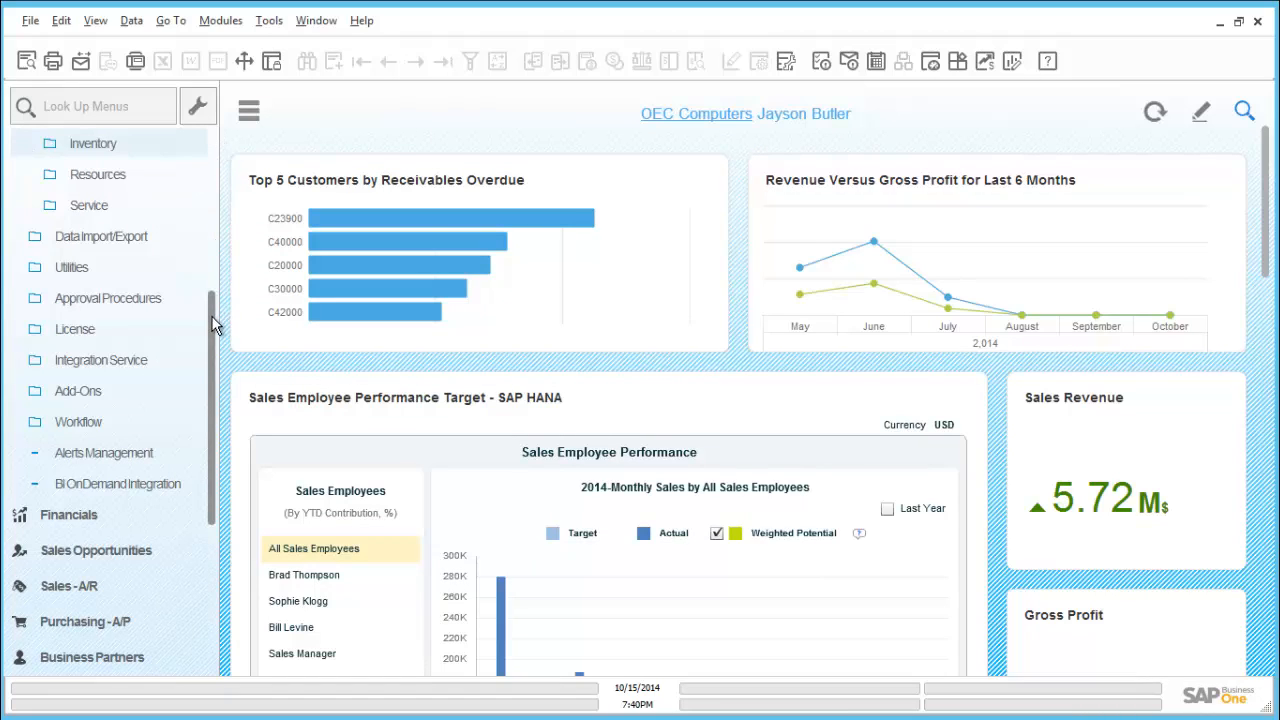
scroll(210, 397, down, 1)
drag(210, 397, 200, 531)
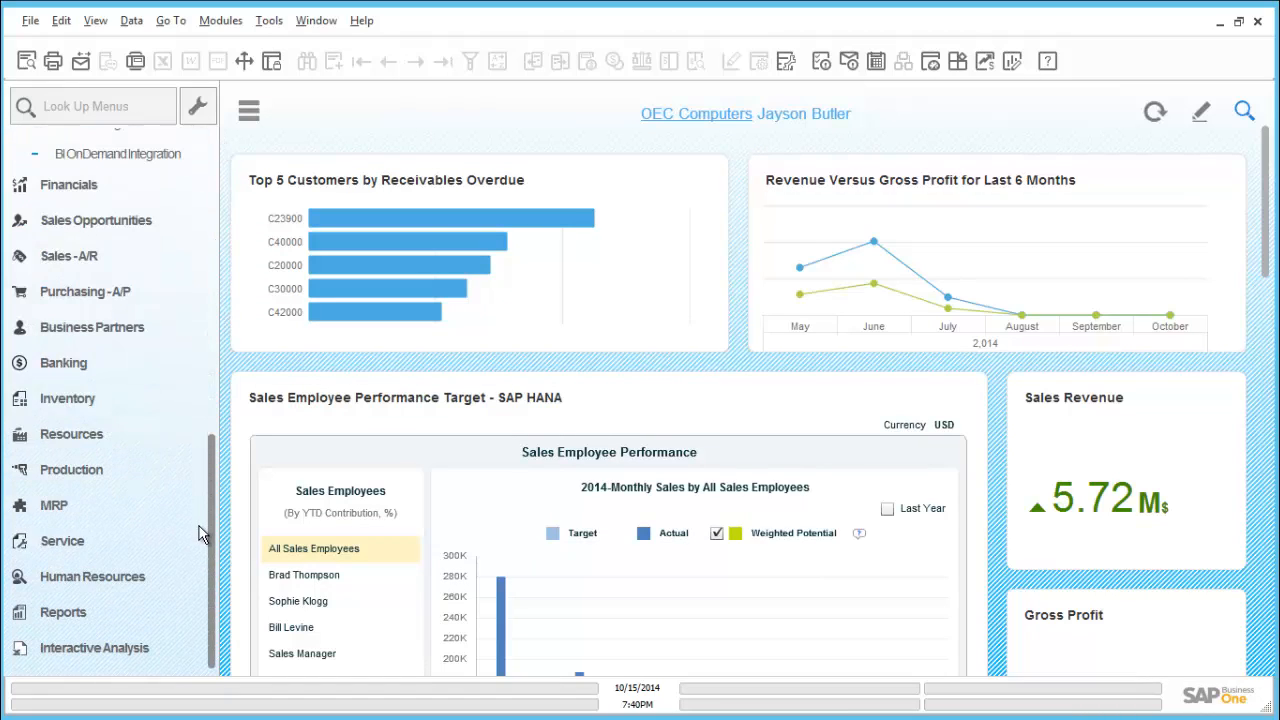
click(110, 400)
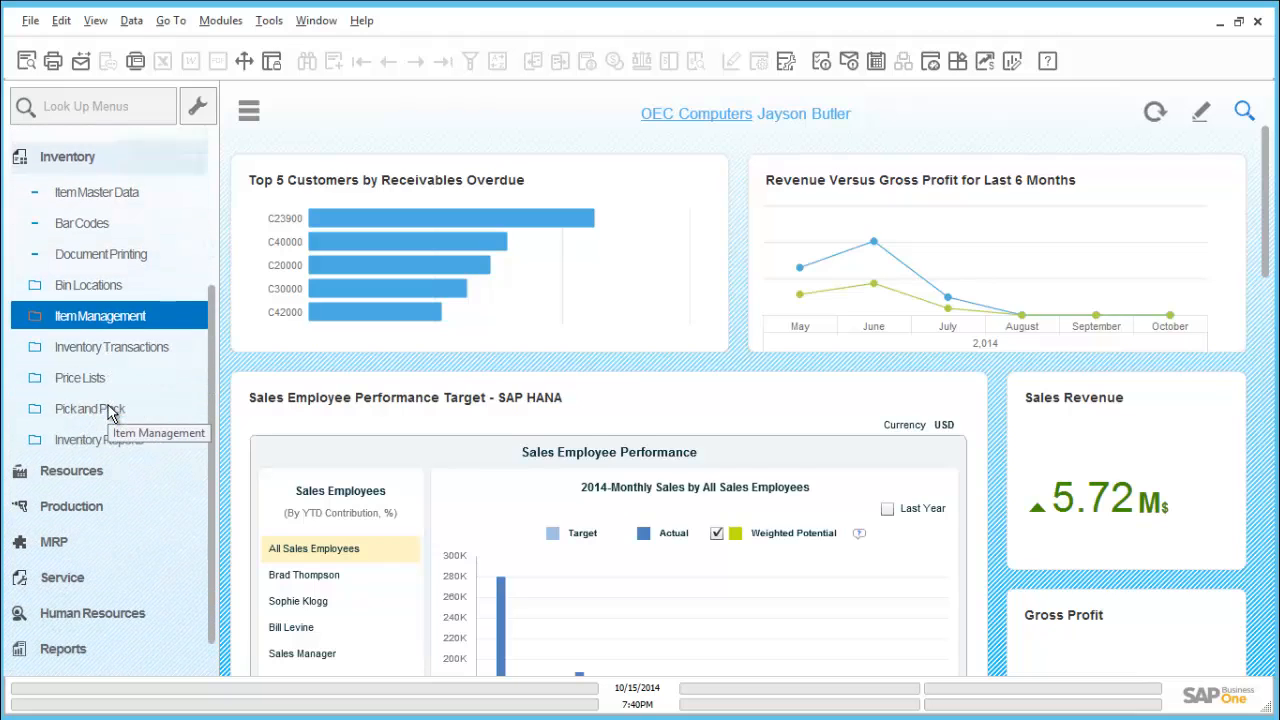
click(136, 341)
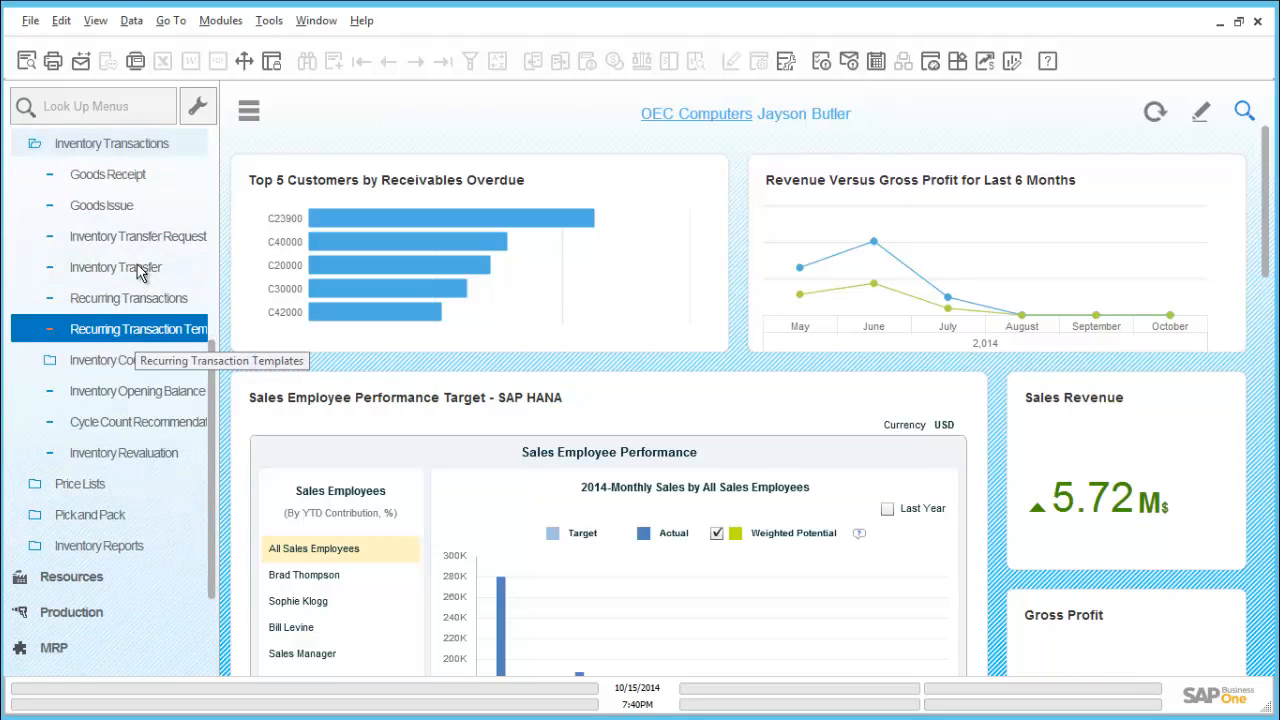
click(118, 176)
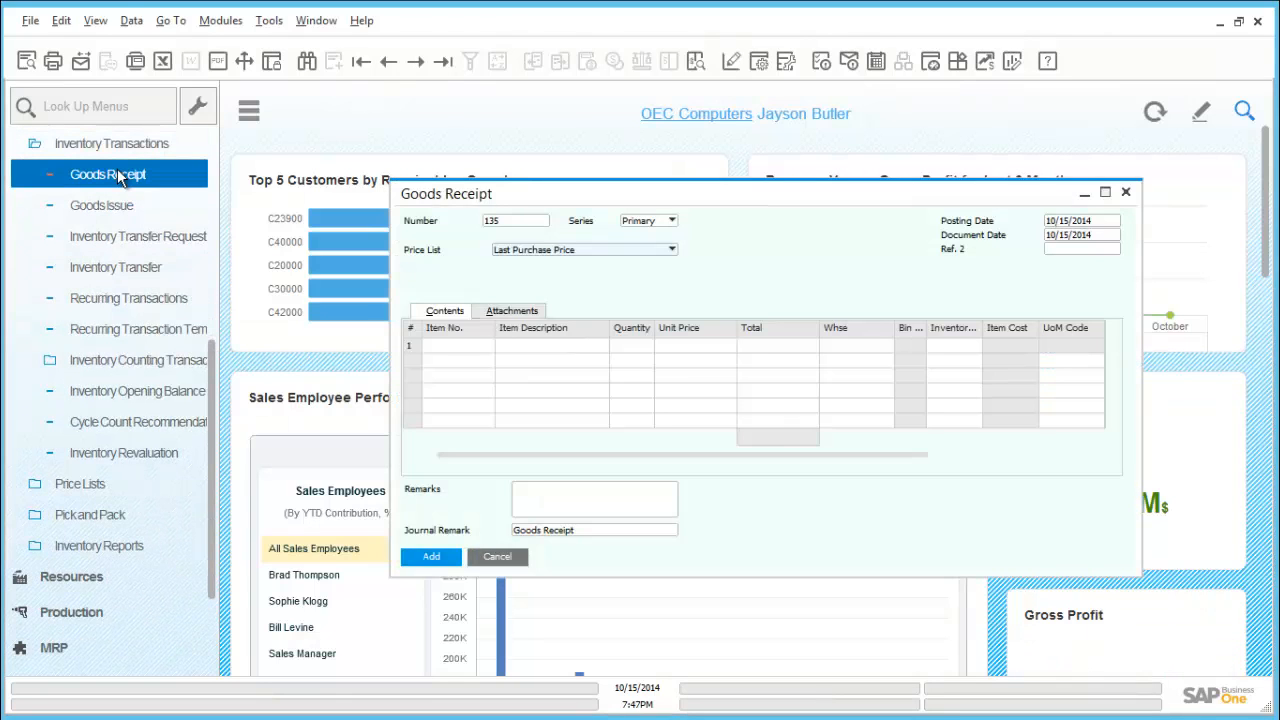
Enter item A00006 with warehouse 05 in the goods receipt's first row and submit it to bring up serial number setup
click(446, 345)
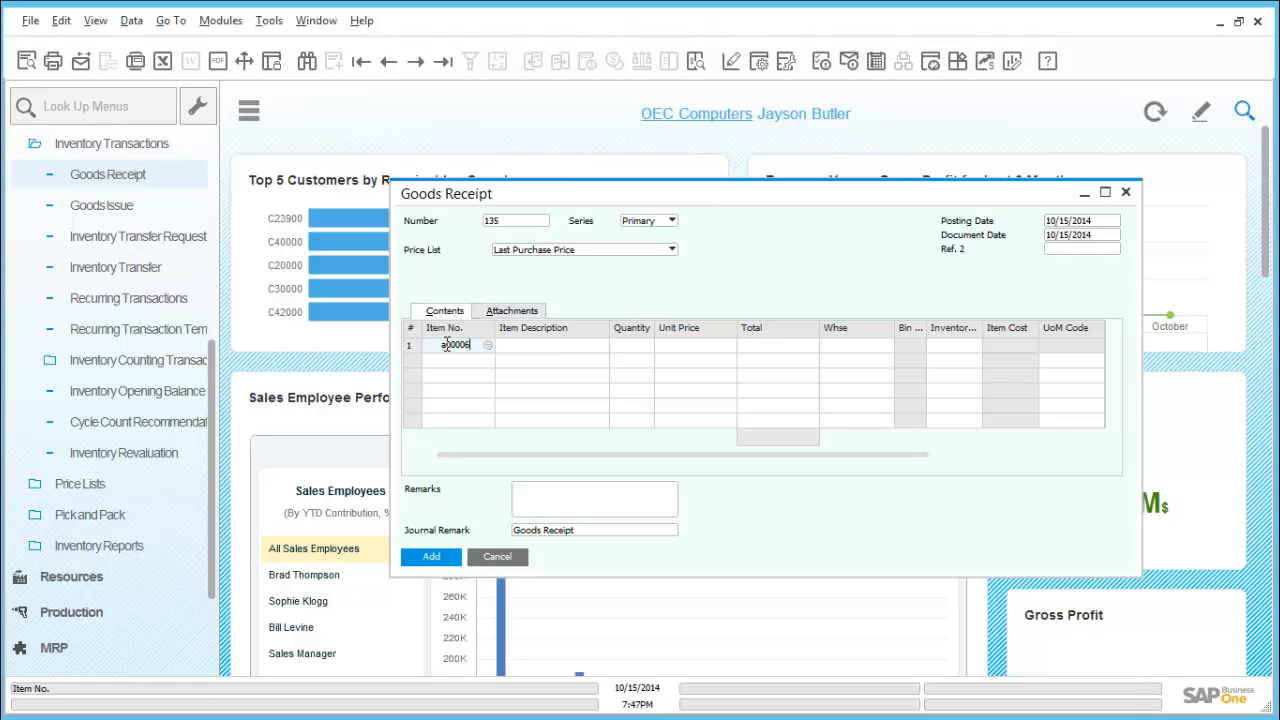
text(a00006)
key(Tab)
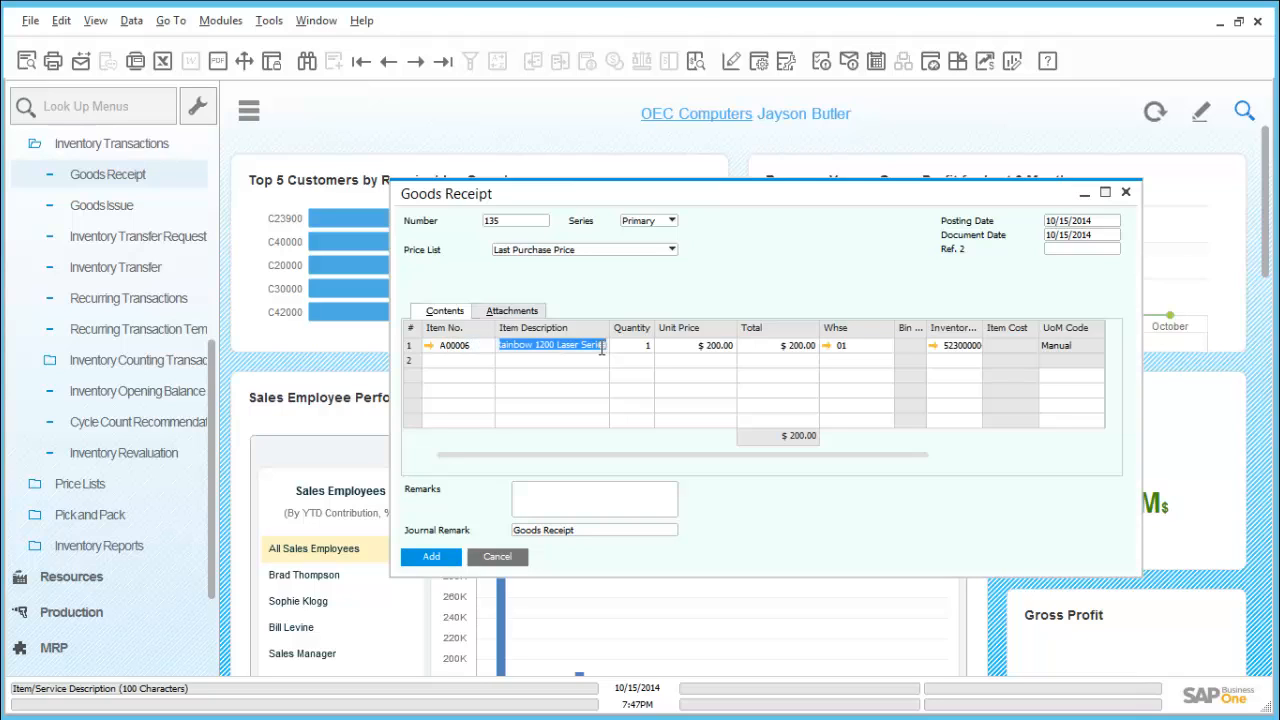
click(852, 345)
text(0)
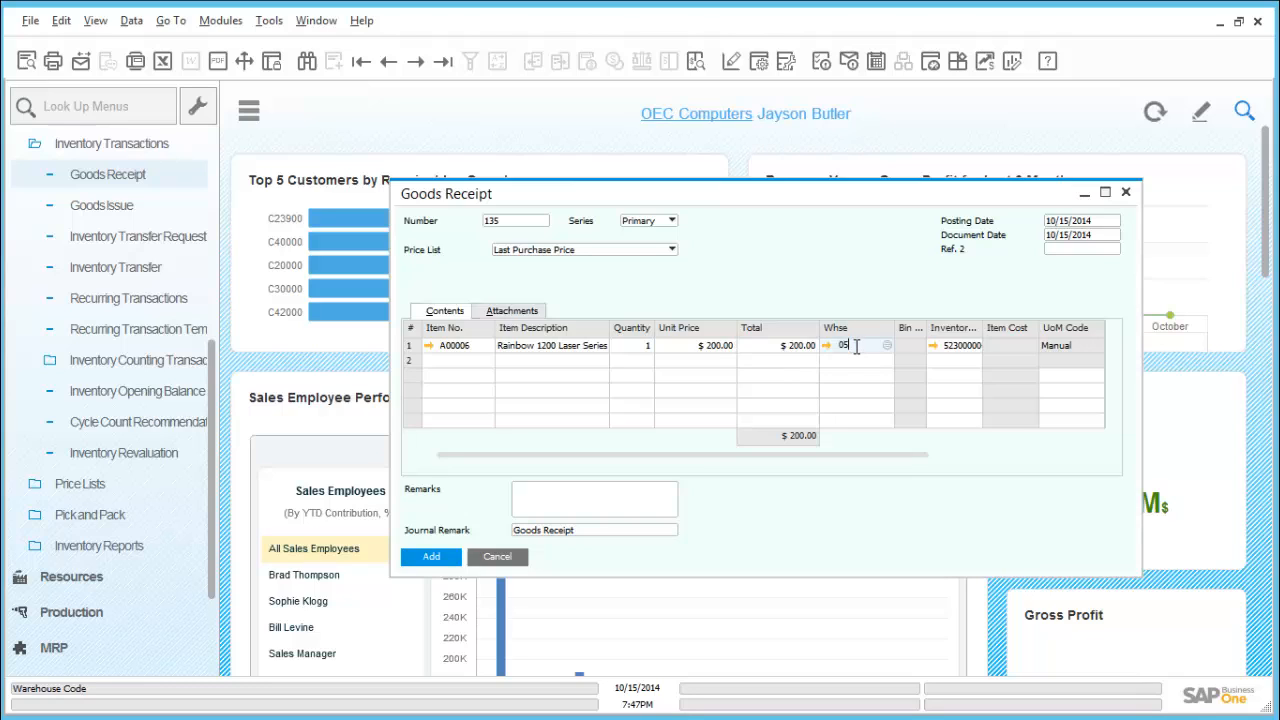
key(Tab)
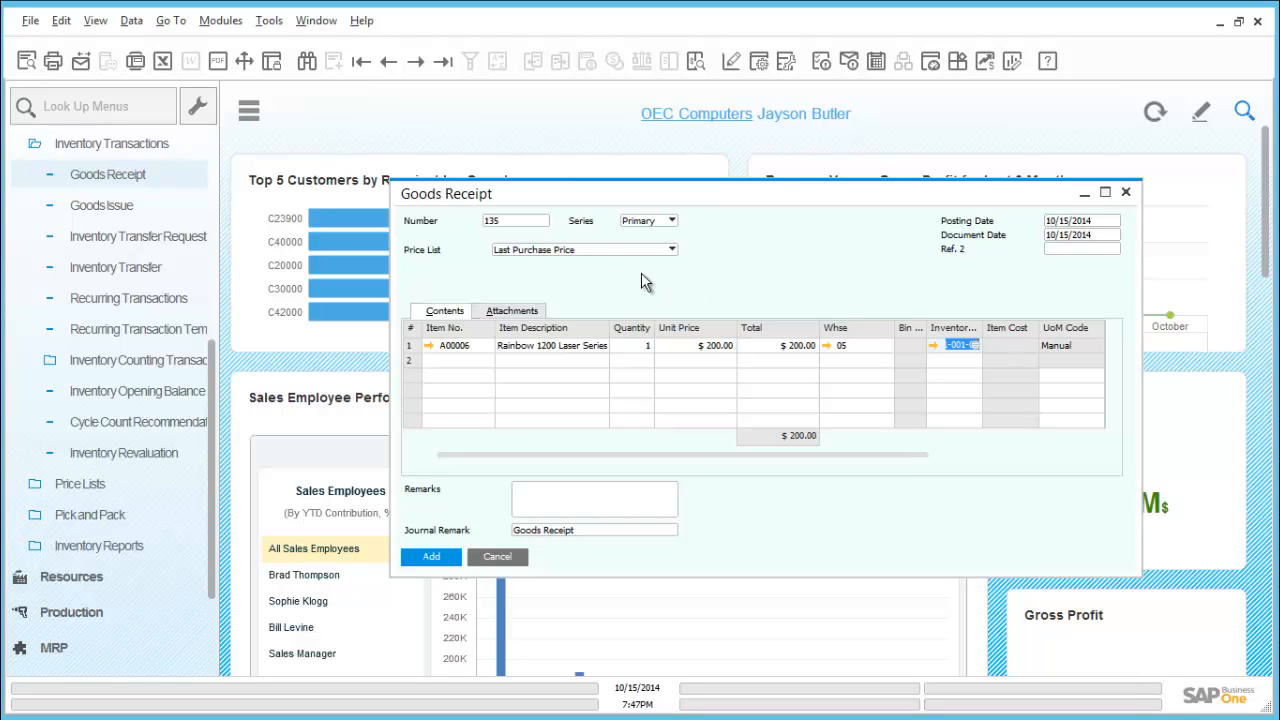
click(455, 555)
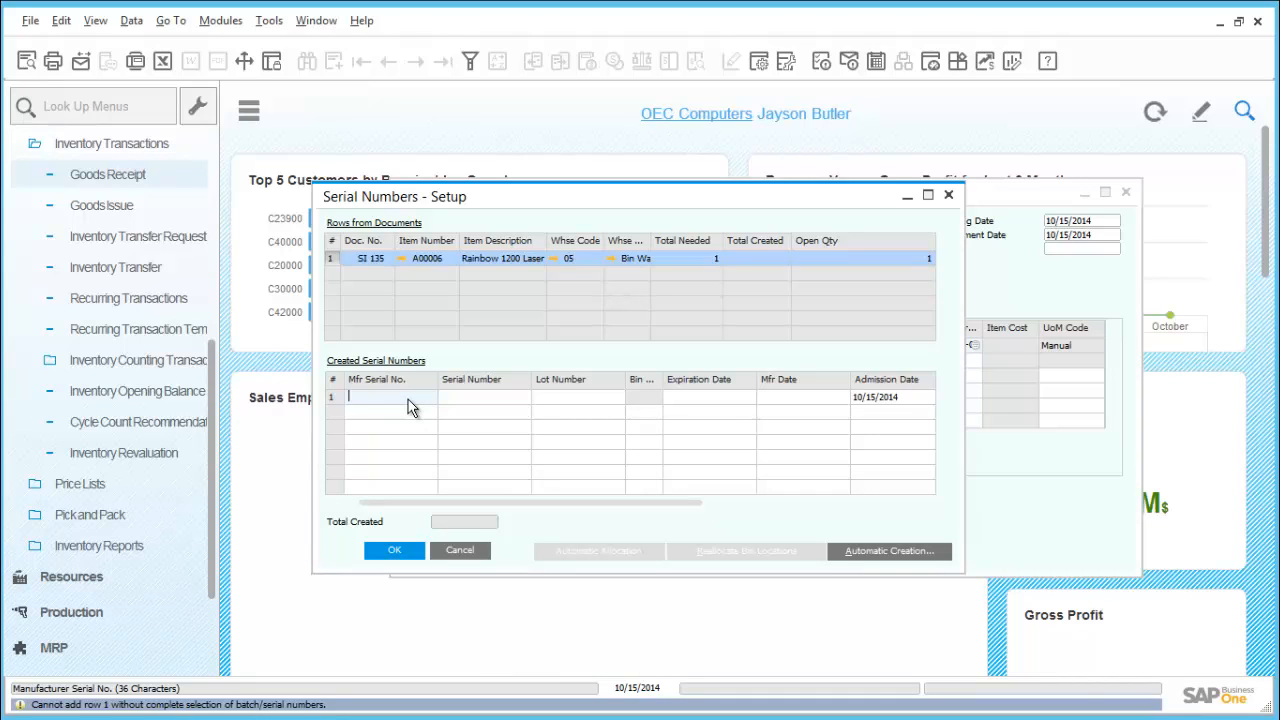
Enter 0005 as both the manufacturer serial number and the serial number for item A00006
text(0005)
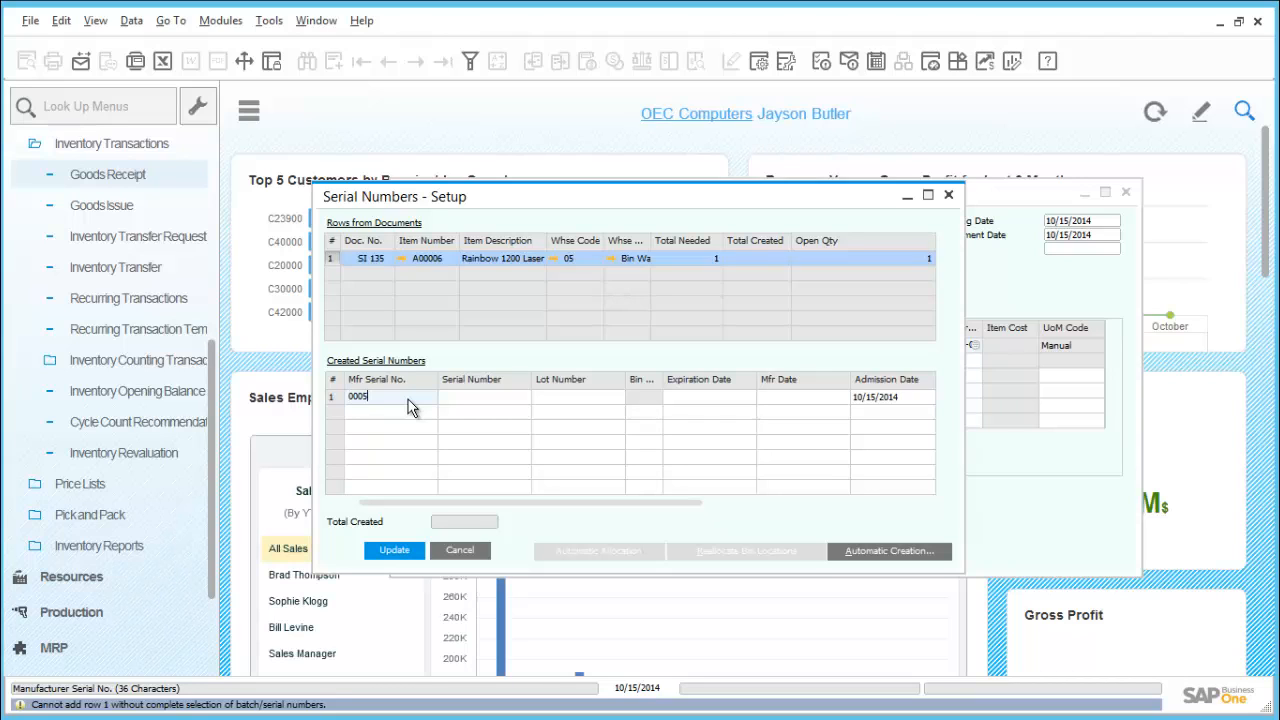
key(Tab)
text(000)
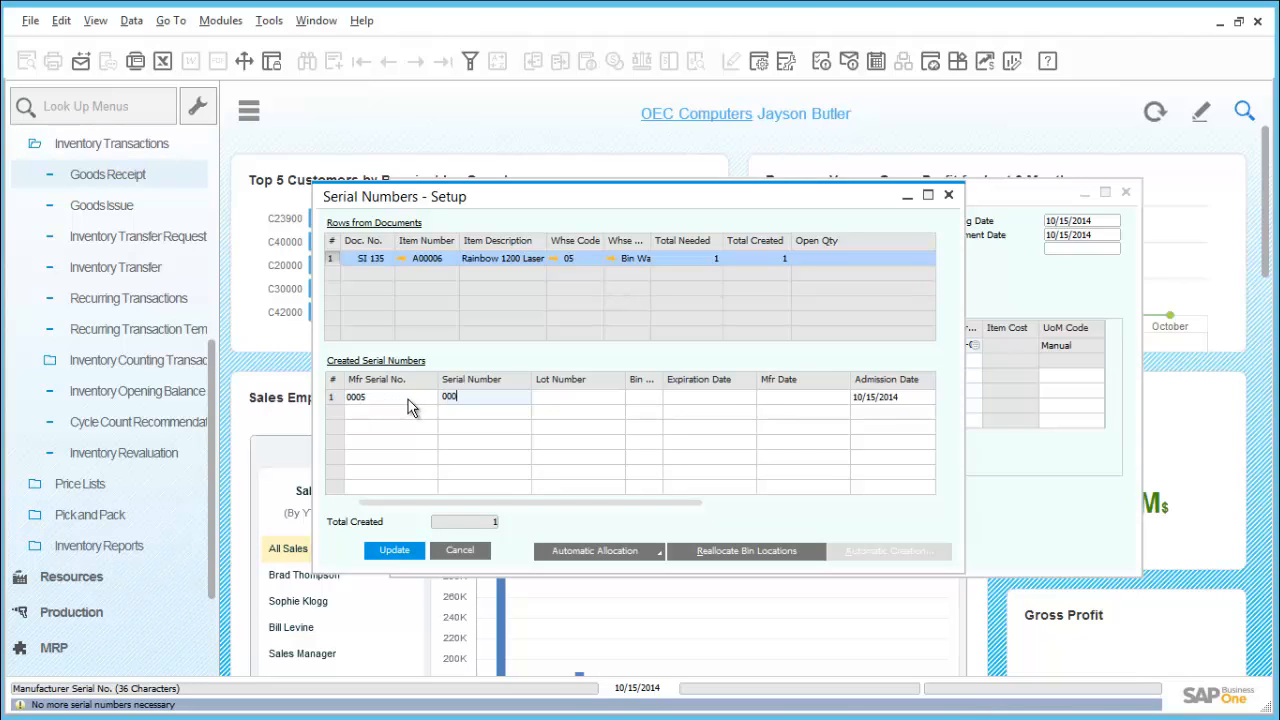
text(5)
key(Tab)
Assign bin location 05-SYSTEM-BIN-LOCATION to serial number 0005, then save and close the serial number setup
key(Tab)
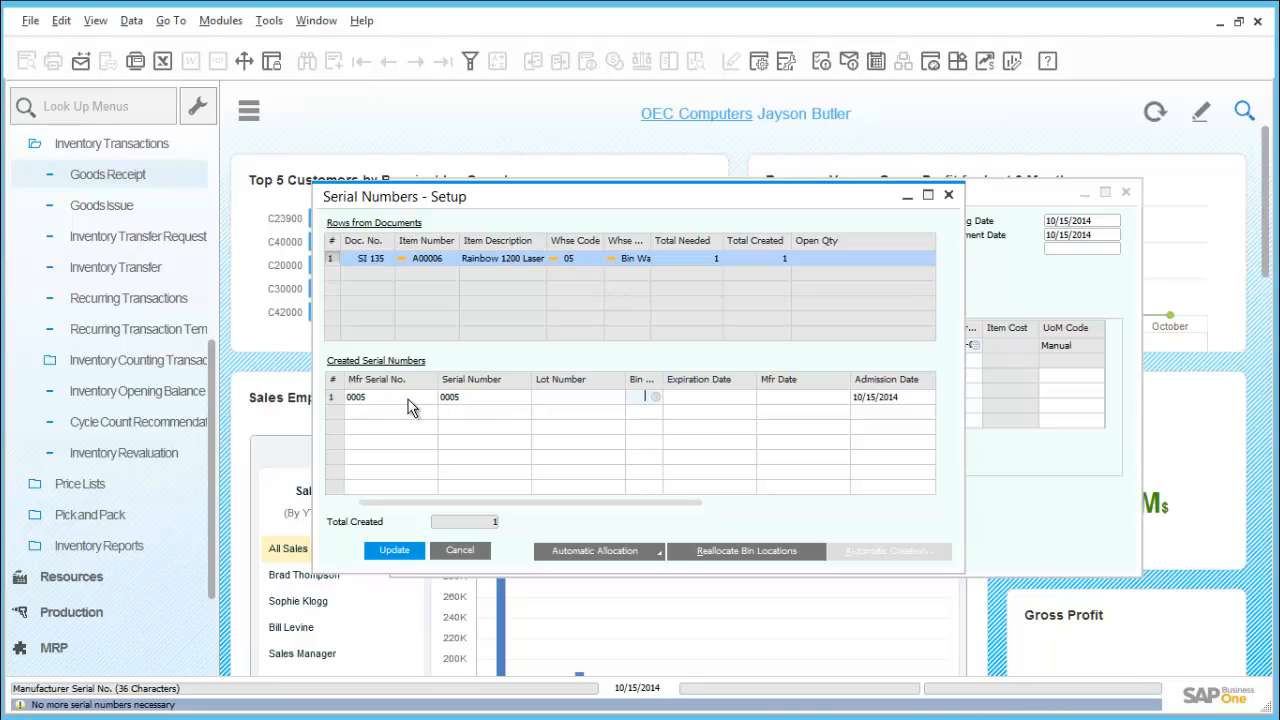
key(Tab)
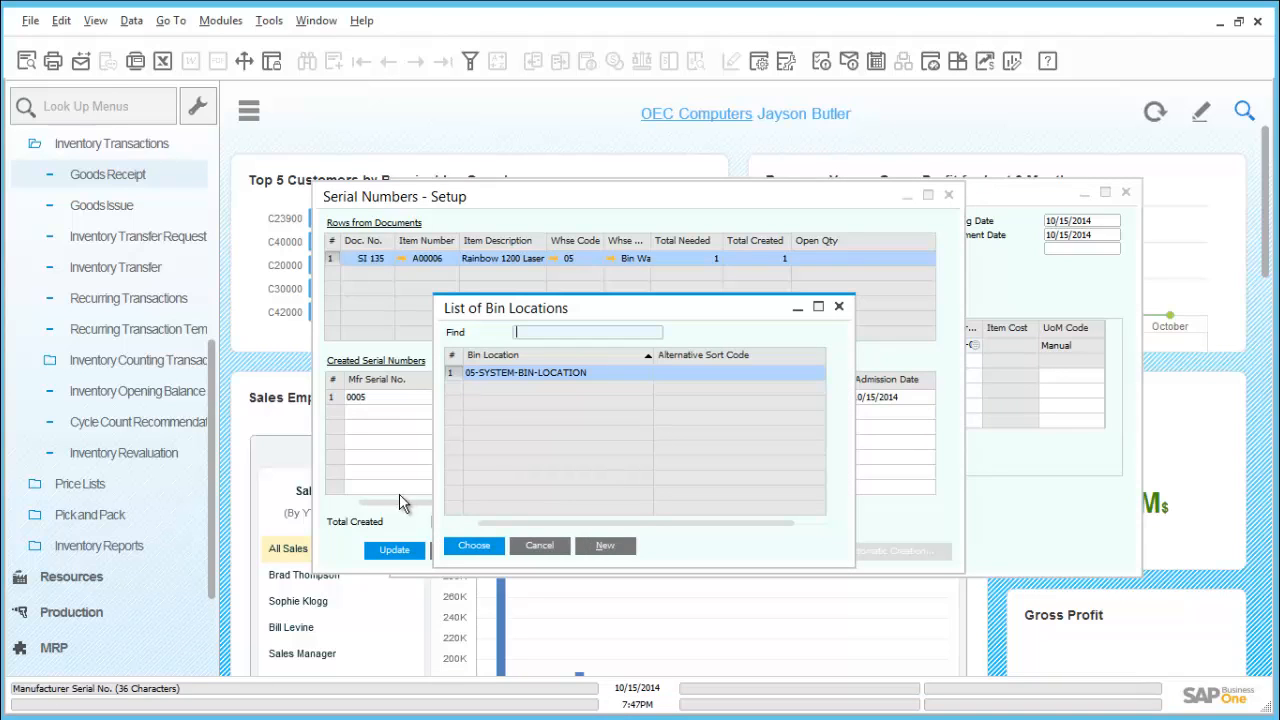
double_click(481, 380)
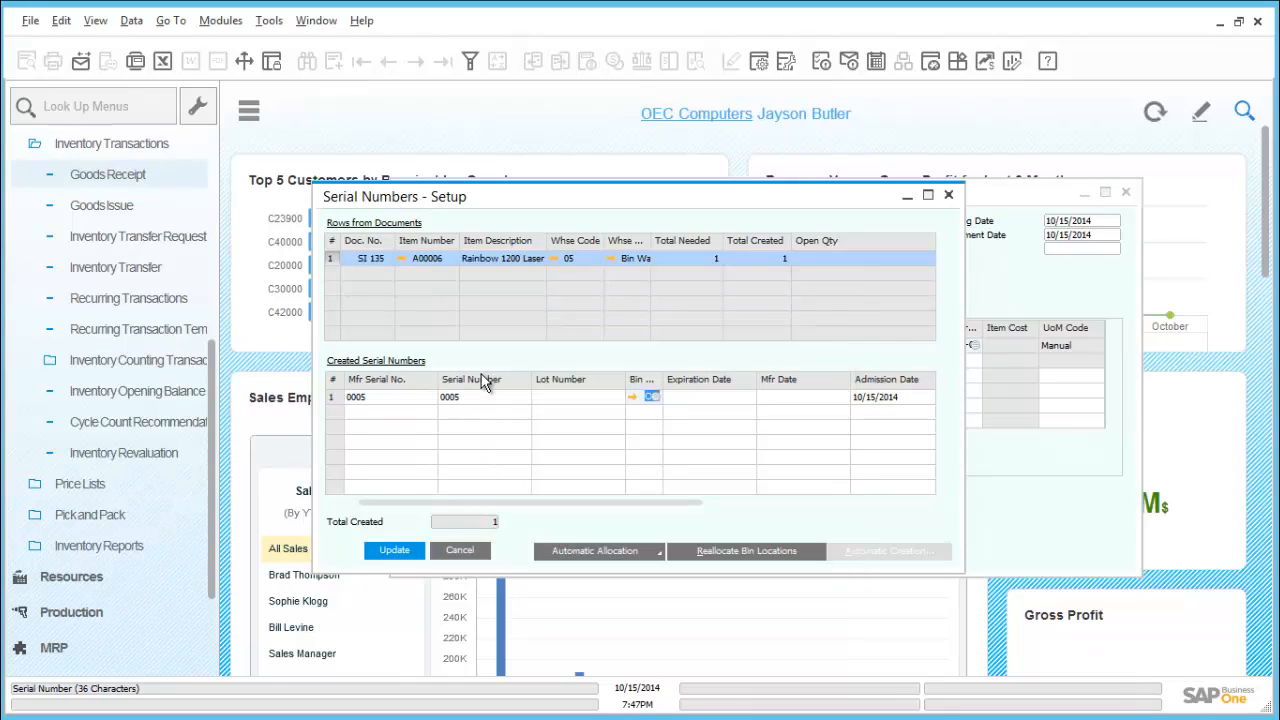
click(395, 550)
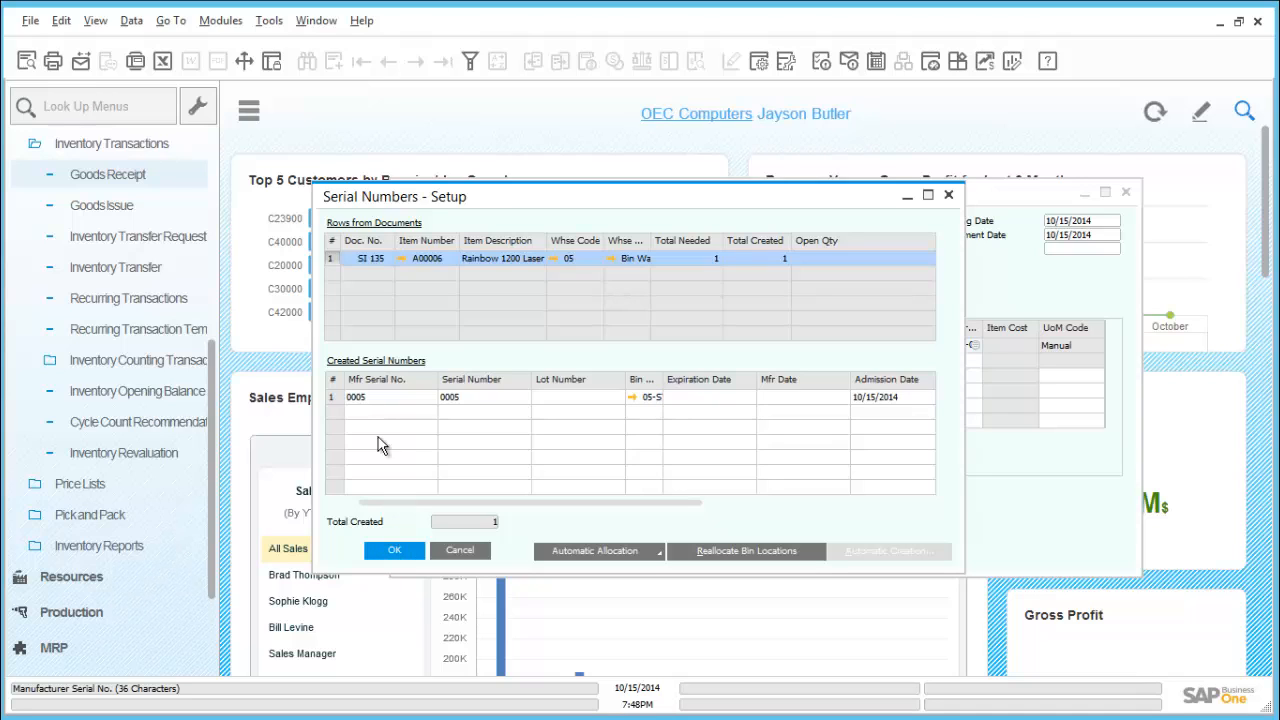
click(337, 396)
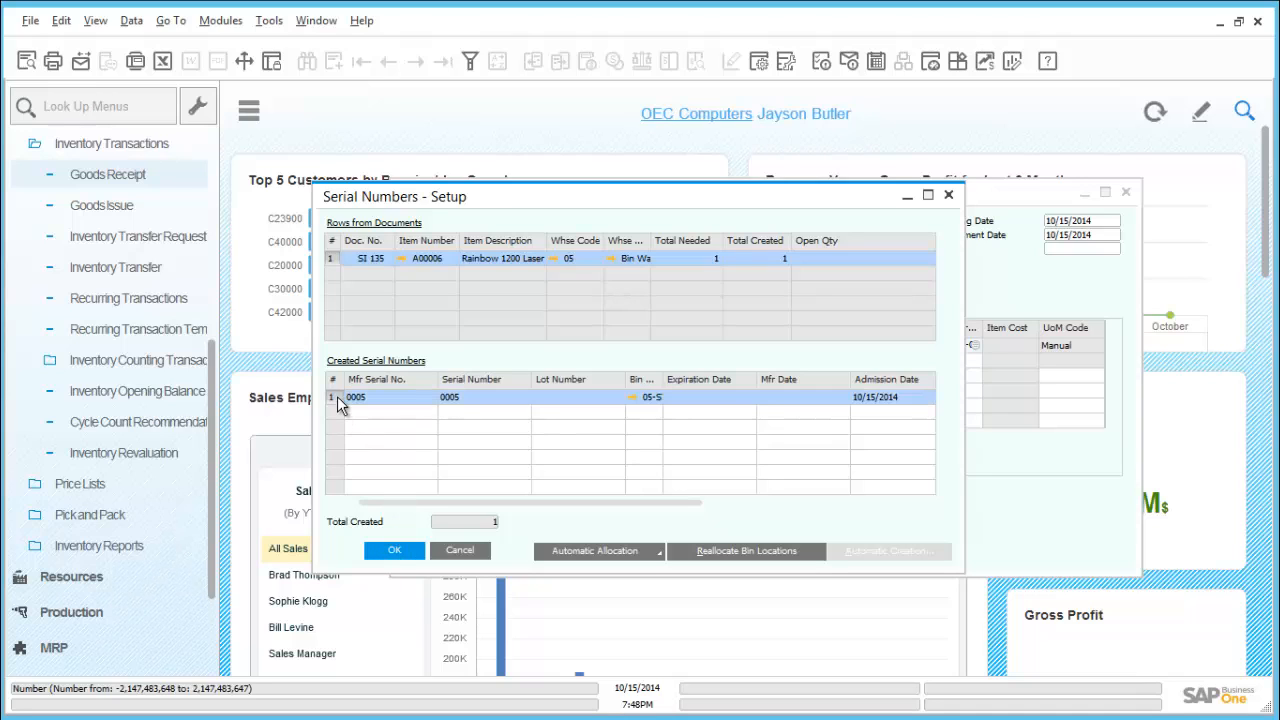
click(391, 553)
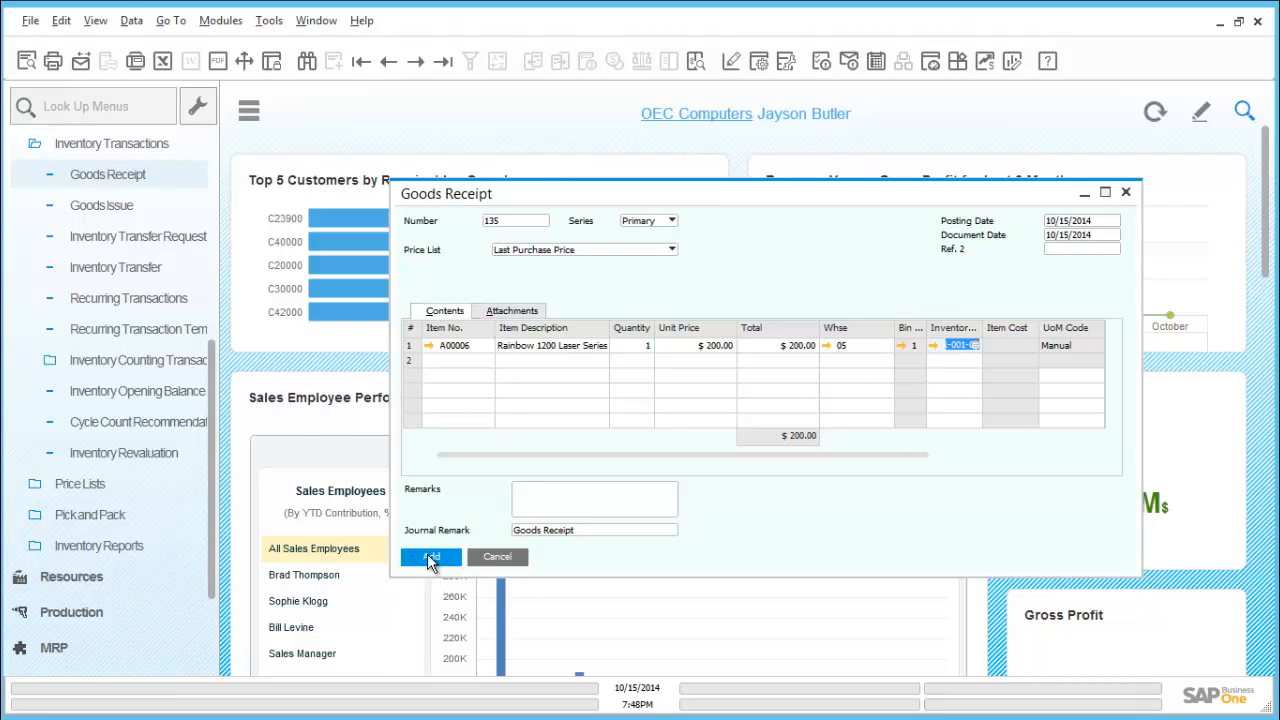
Add the goods receipt, accepting that it cannot be changed, and close the form
click(430, 558)
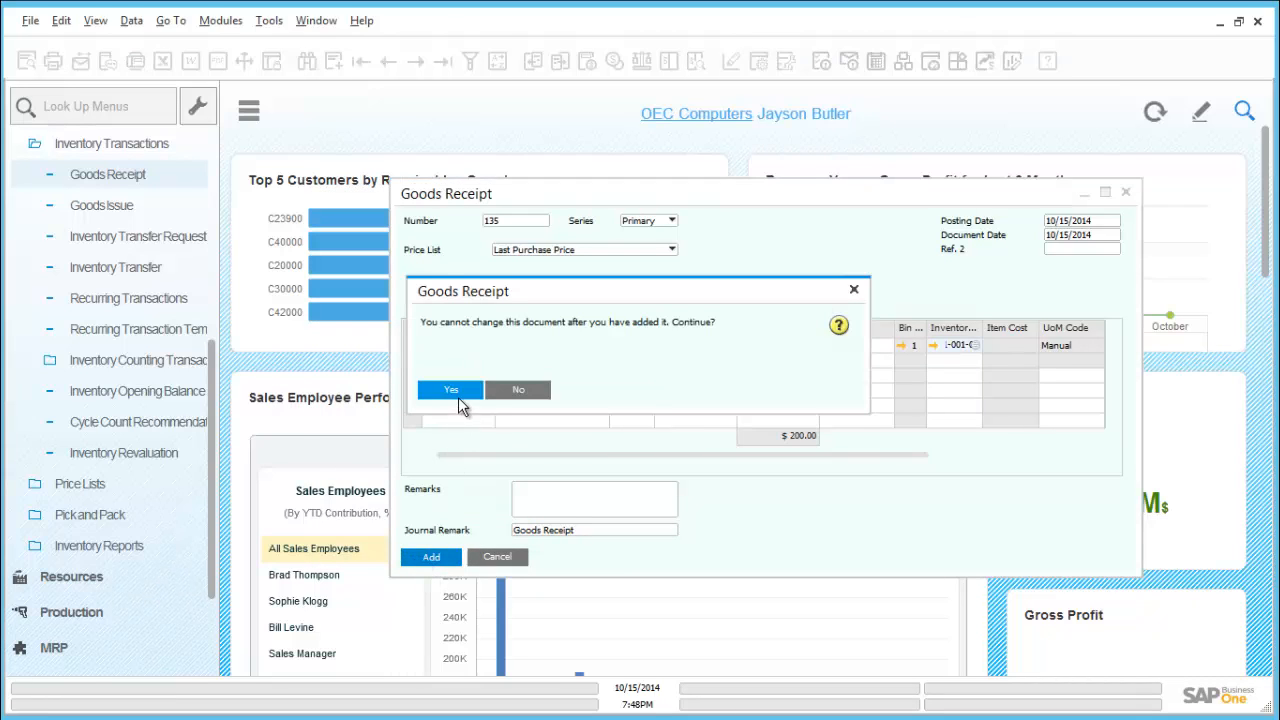
click(458, 393)
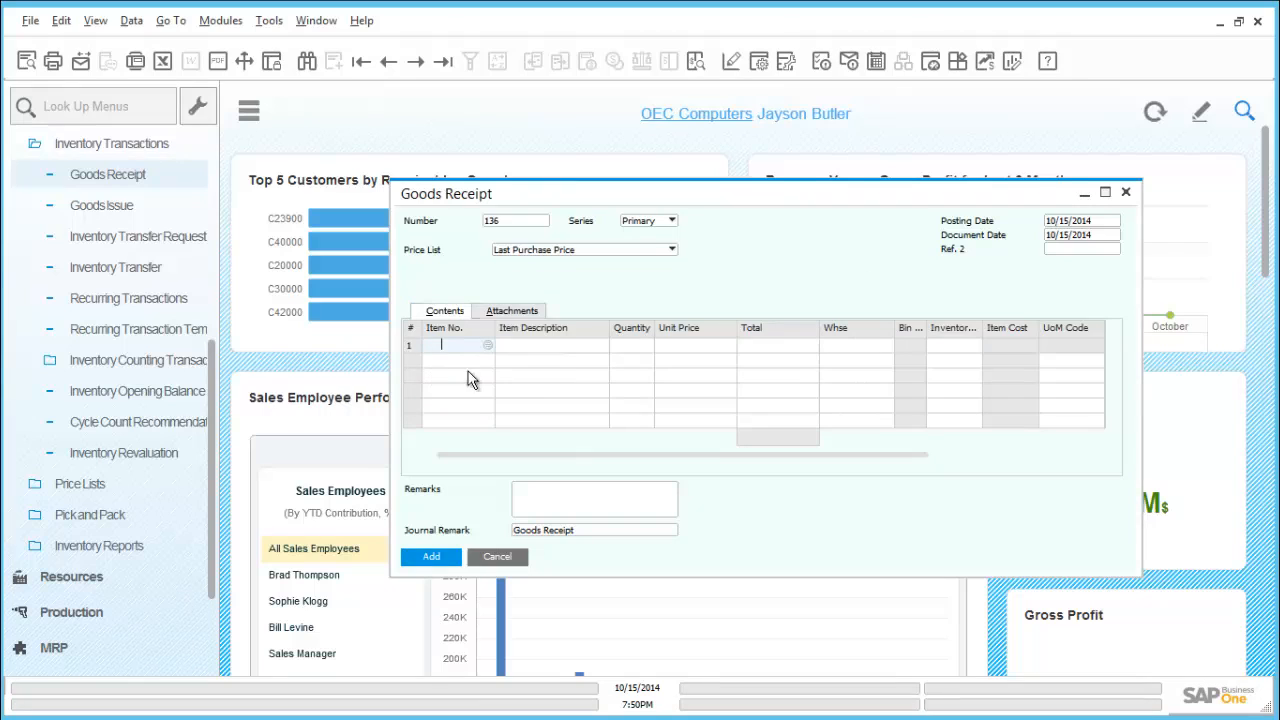
click(1125, 192)
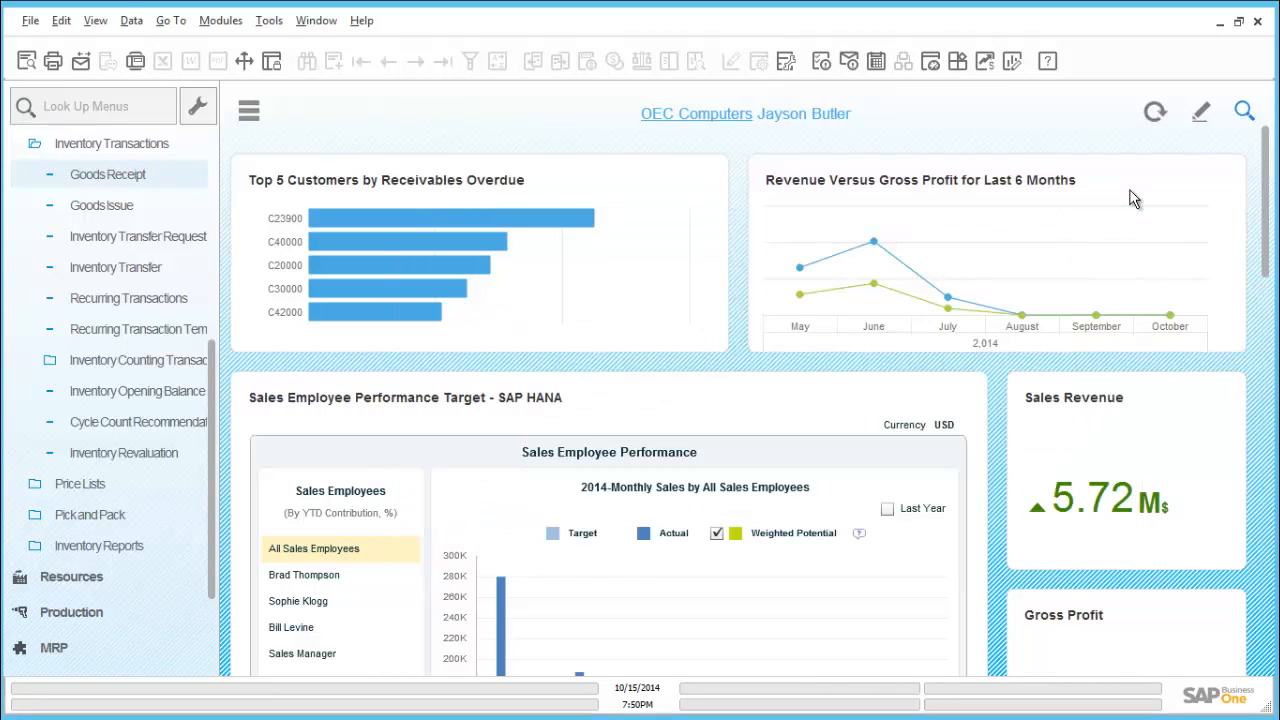
Run the Bin Location Content List inventory report with its default selection criteria
click(248, 116)
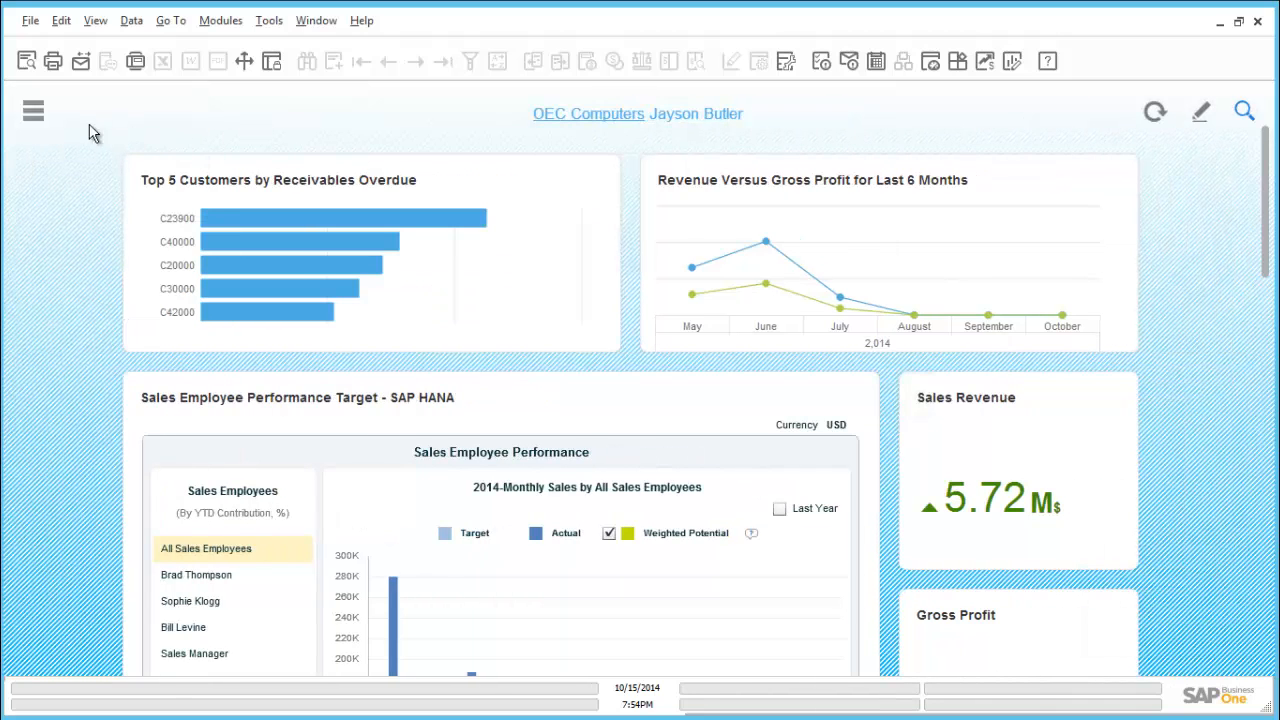
click(37, 114)
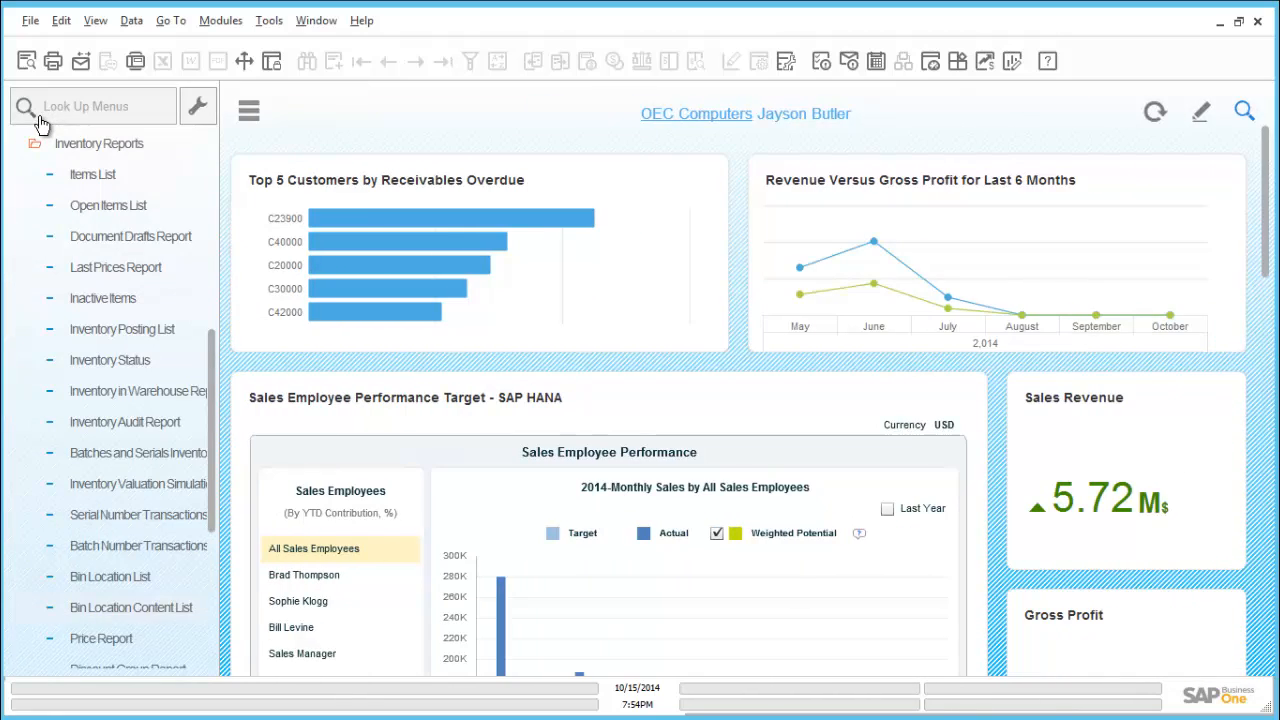
click(86, 143)
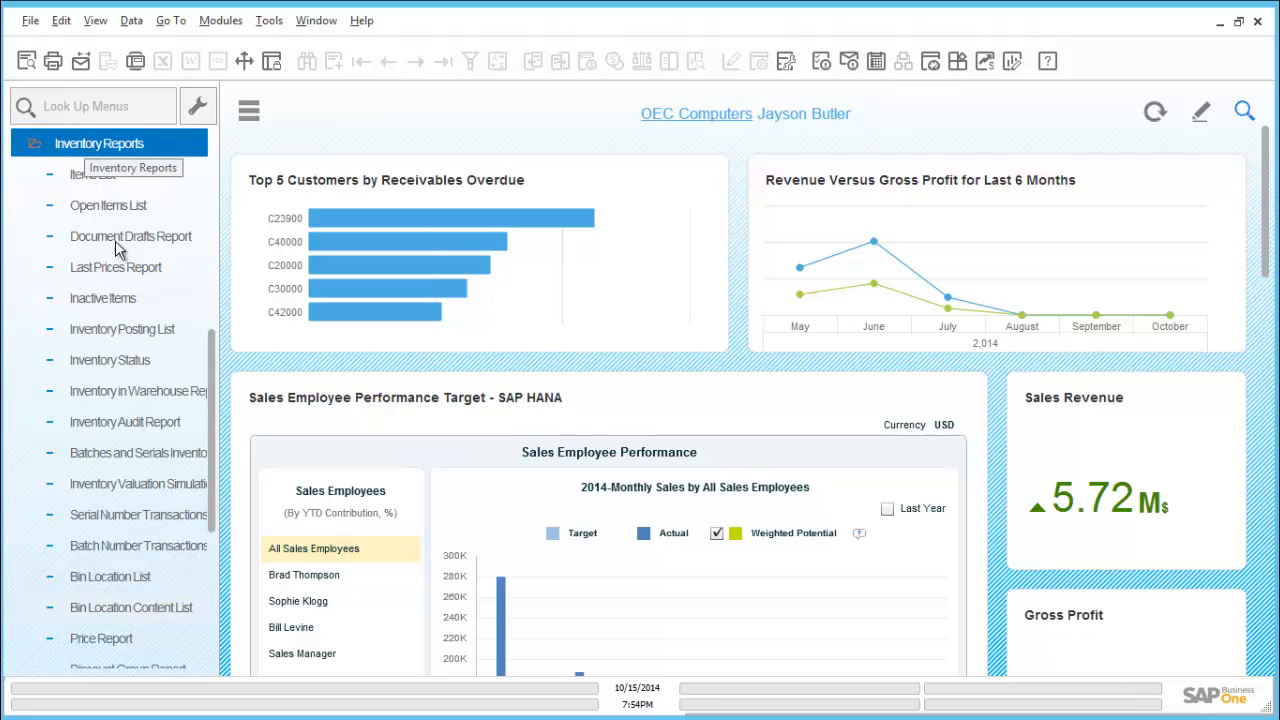
click(169, 610)
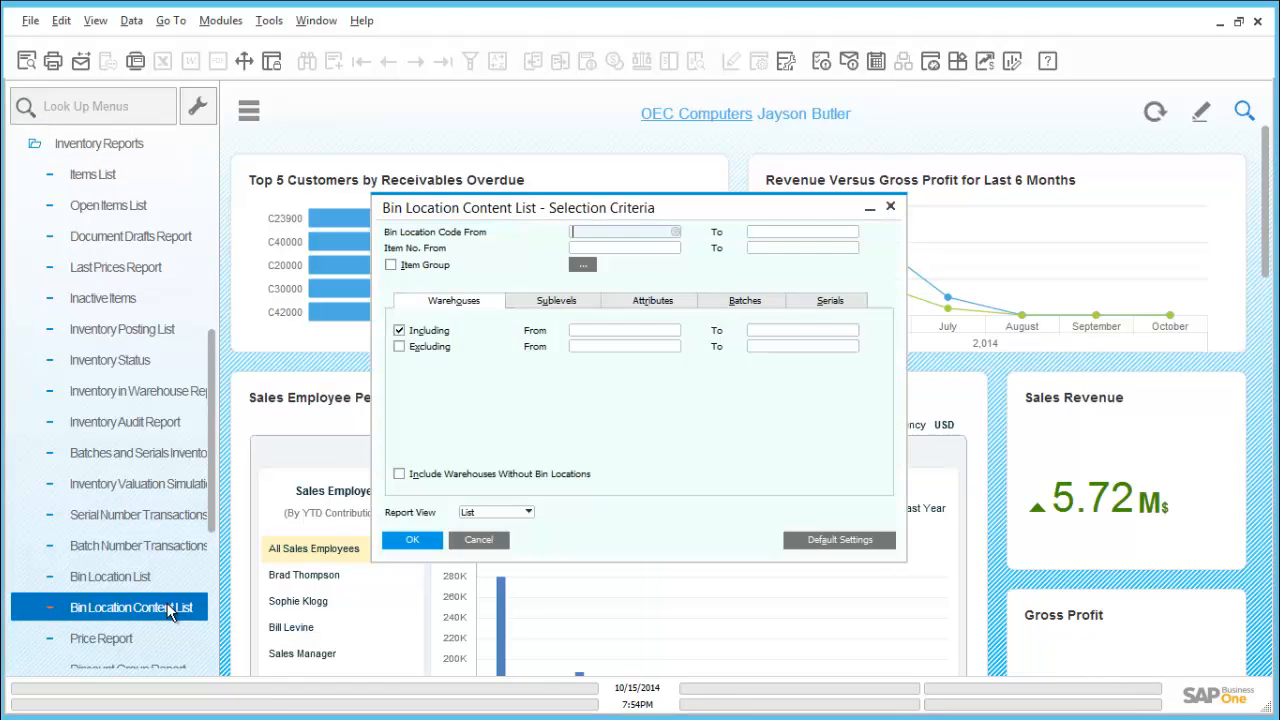
click(413, 540)
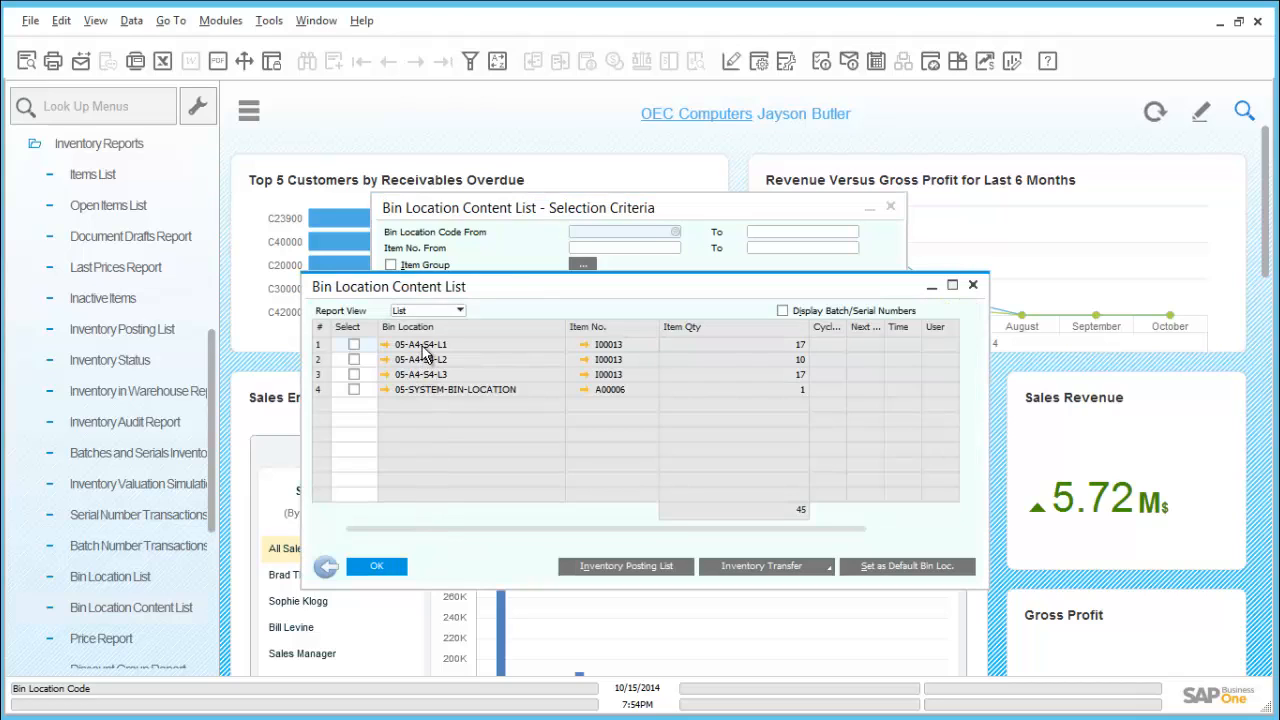
Examine the serial numbers stored in 05-SYSTEM-BIN-LOCATION through its bin master data, and return to the report
click(386, 389)
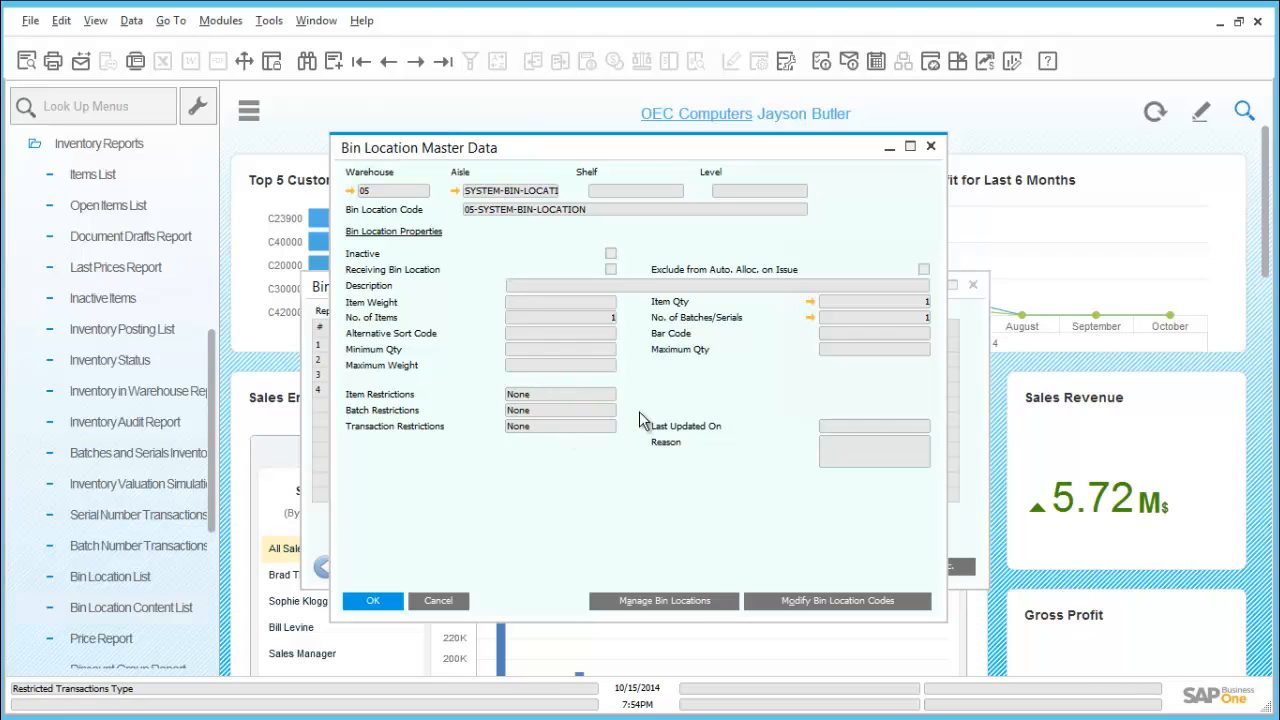
click(808, 318)
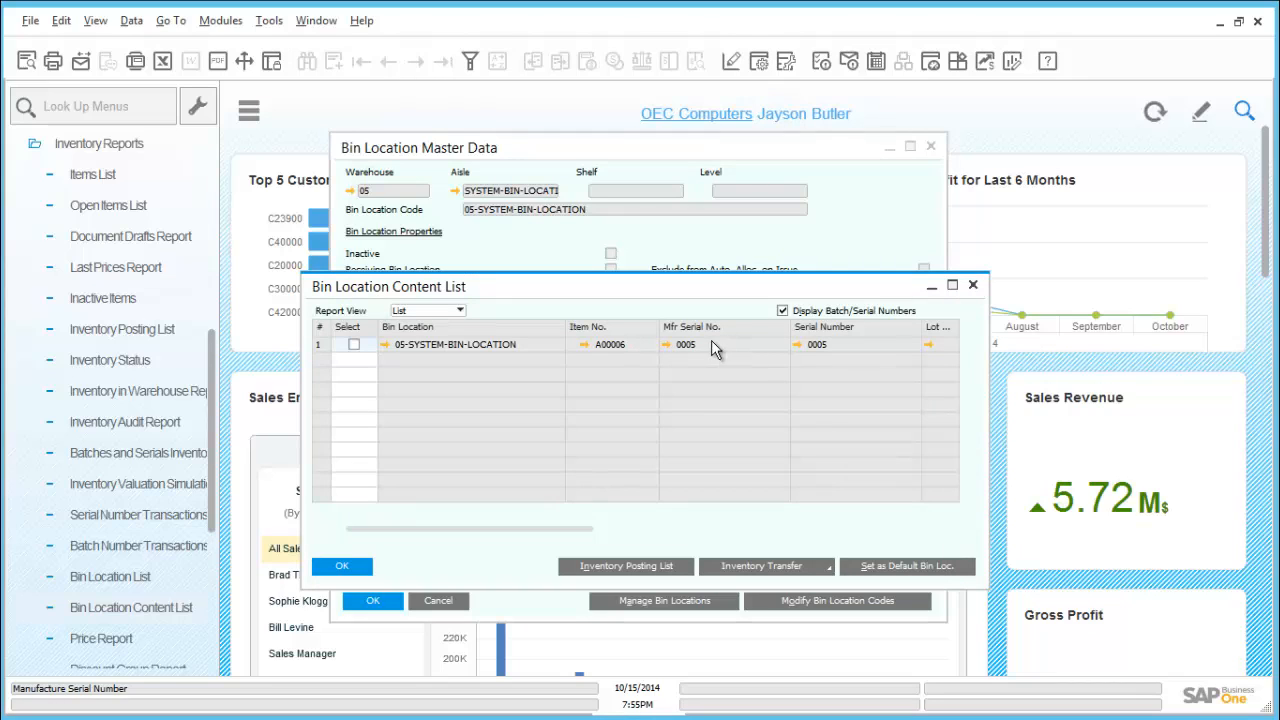
click(341, 563)
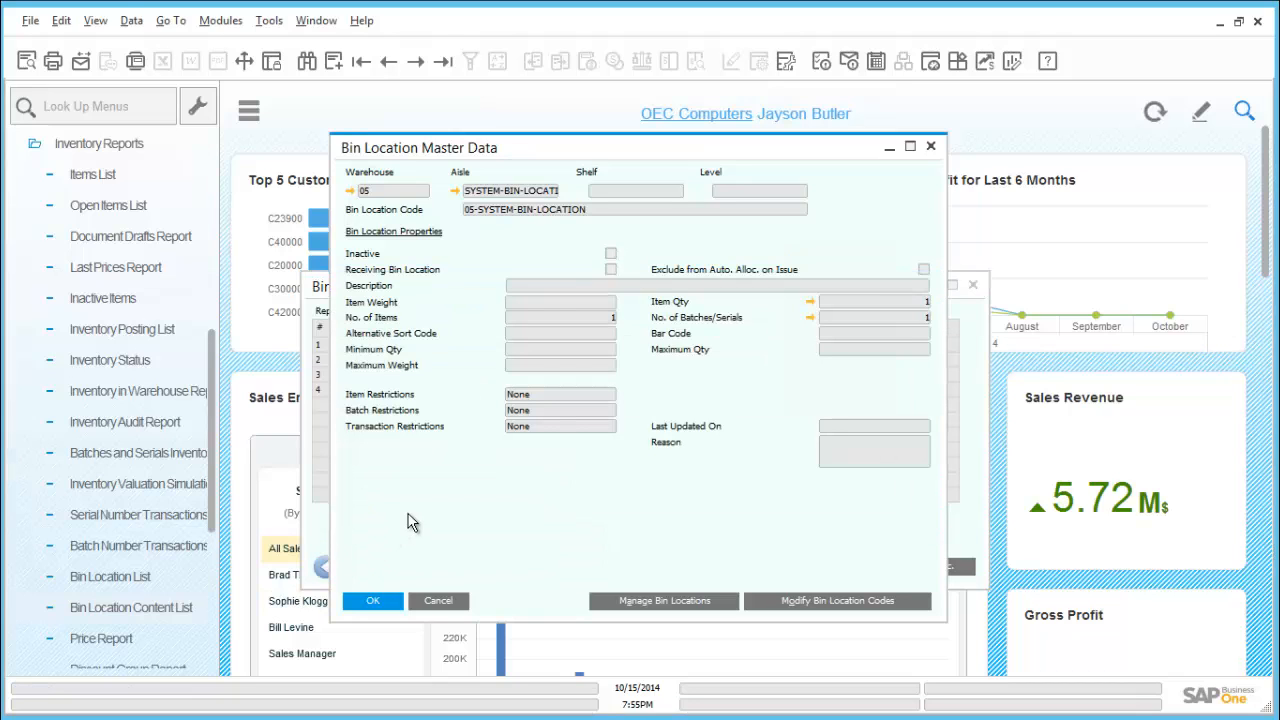
click(446, 600)
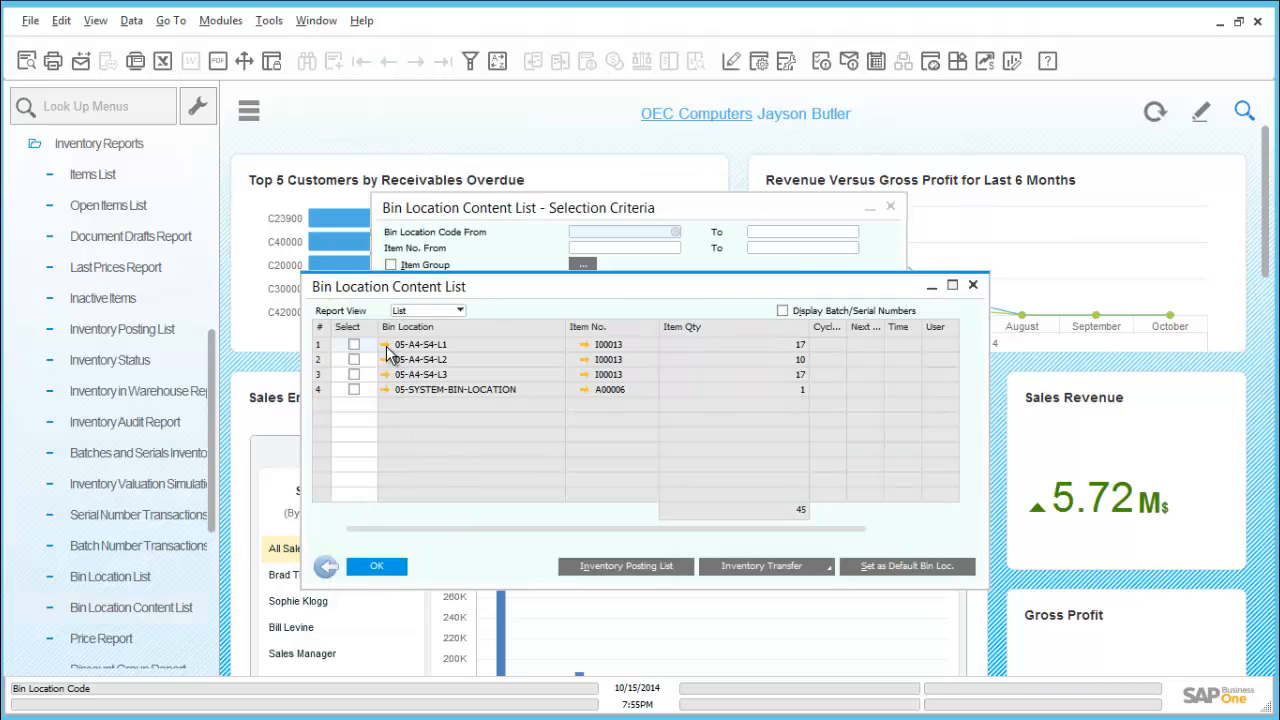
Examine the items stored in bin 05-A4-S4-L1 through its master data, and close the bin content report
click(385, 345)
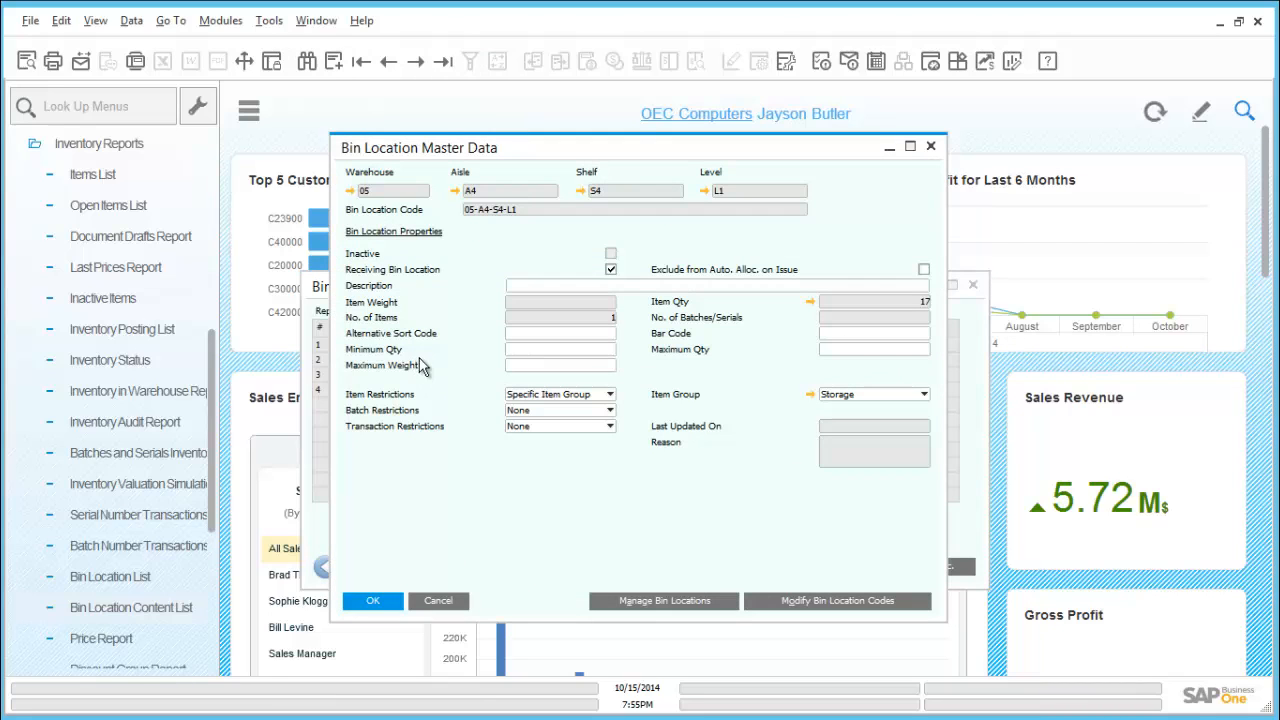
click(810, 302)
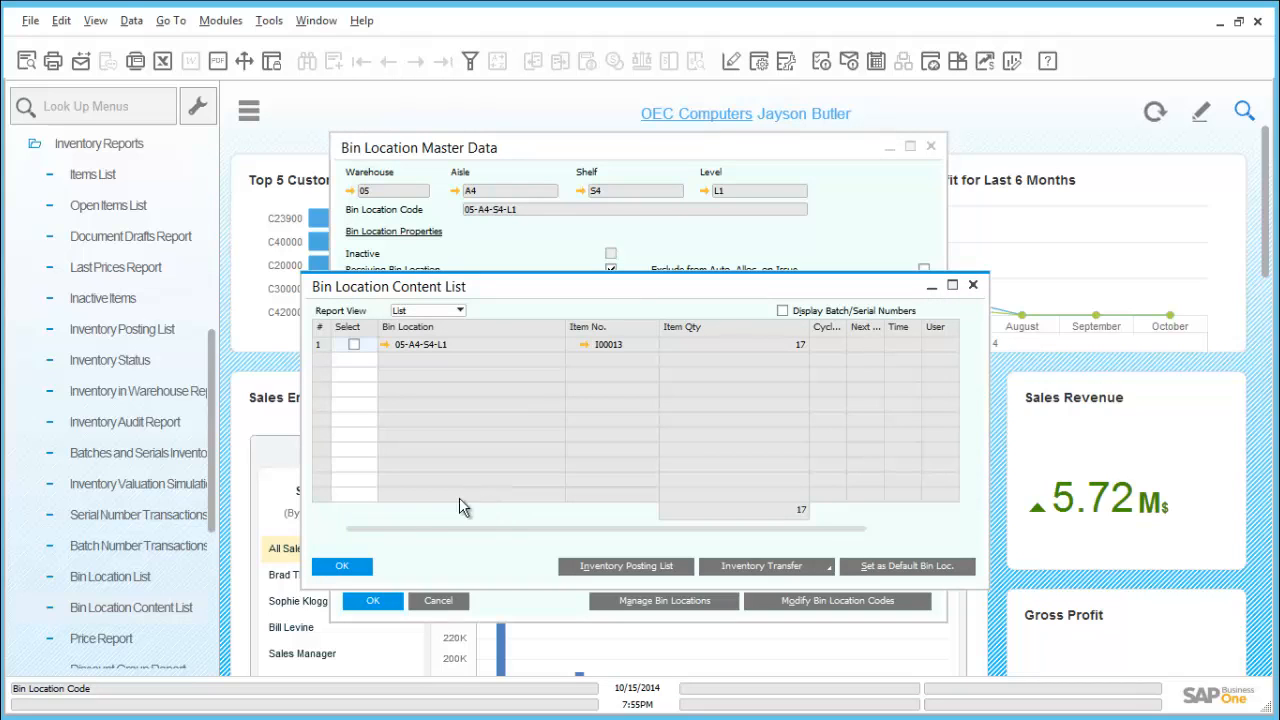
click(341, 567)
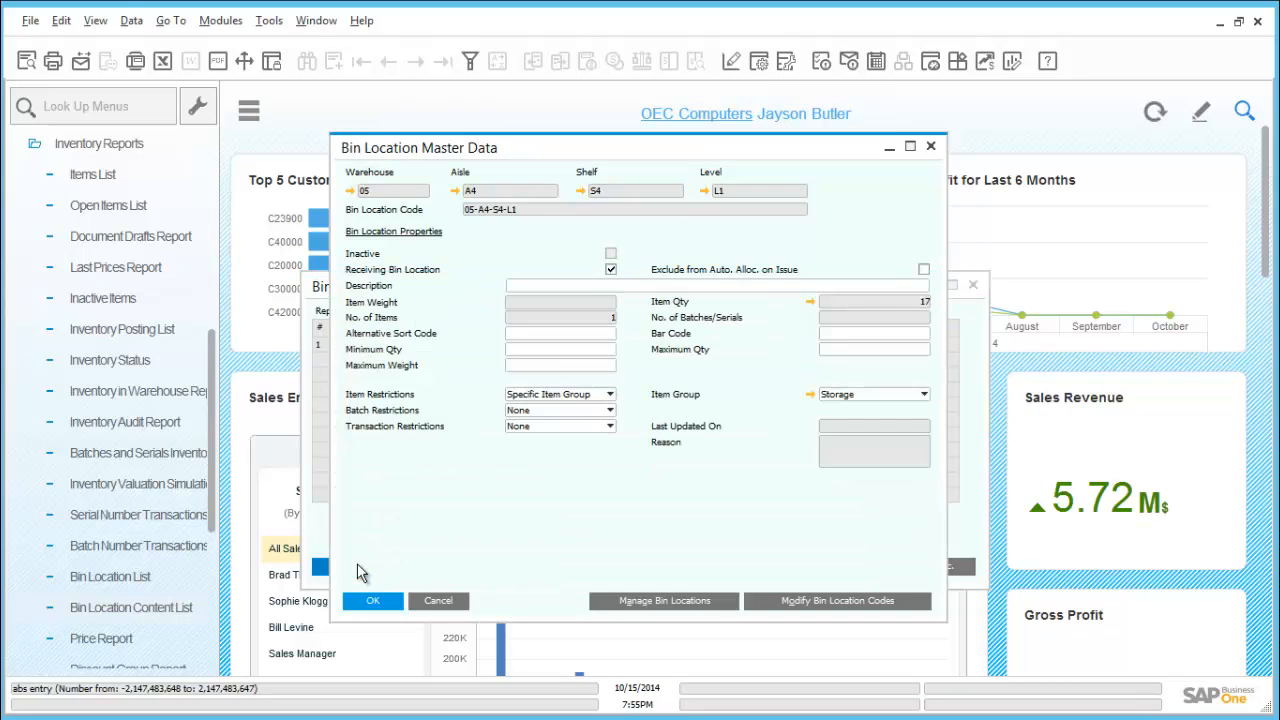
click(375, 601)
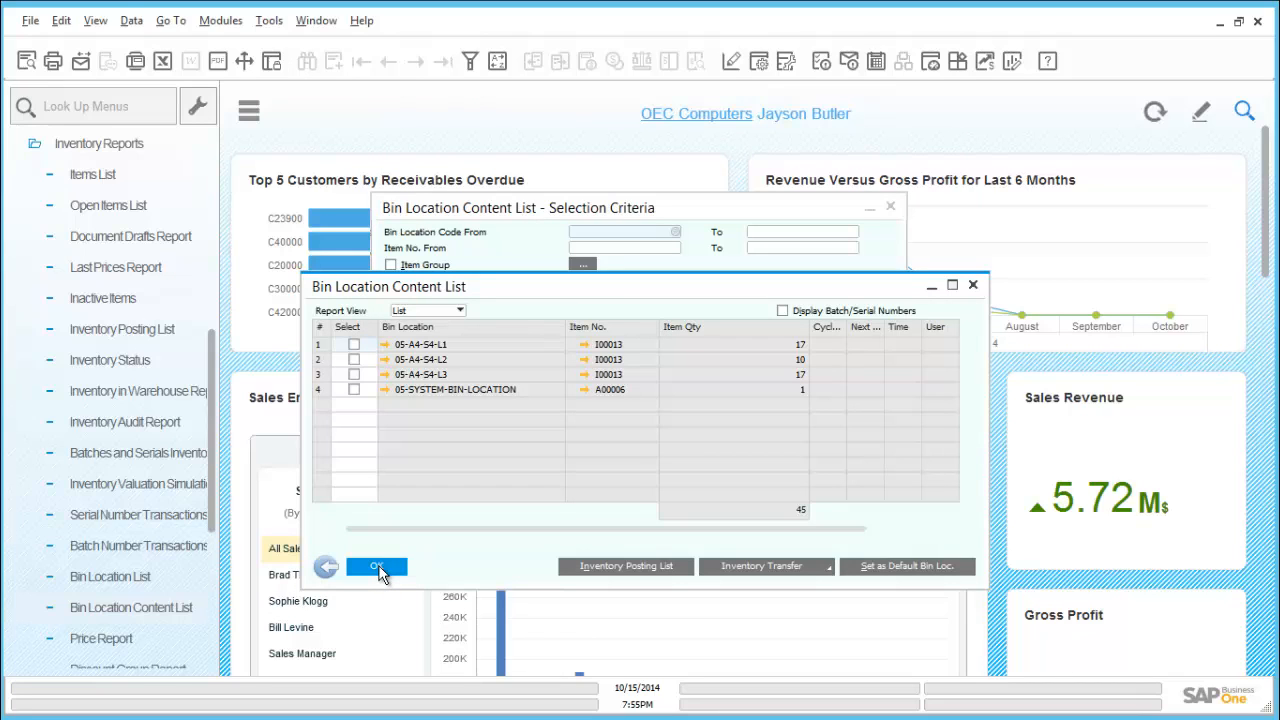
click(378, 568)
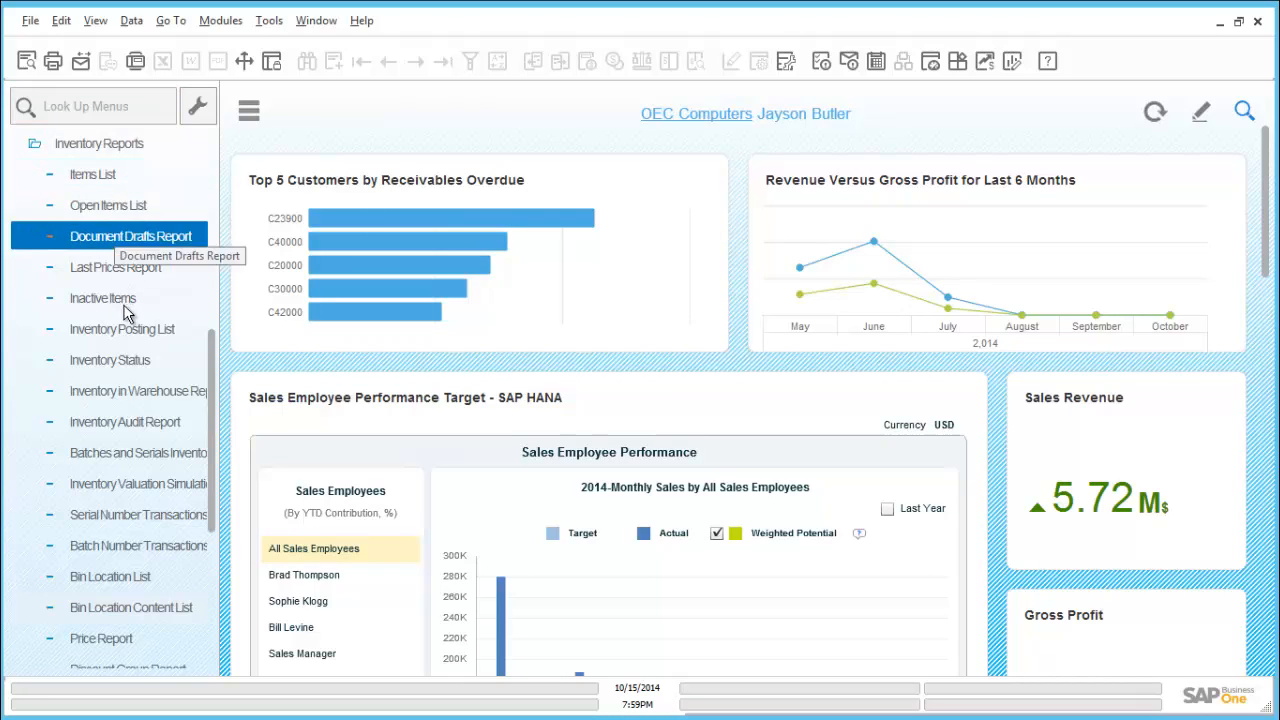
Run the Inventory in Warehouse Report in detailed display for all items and warehouses, and return to its selection criteria
click(143, 396)
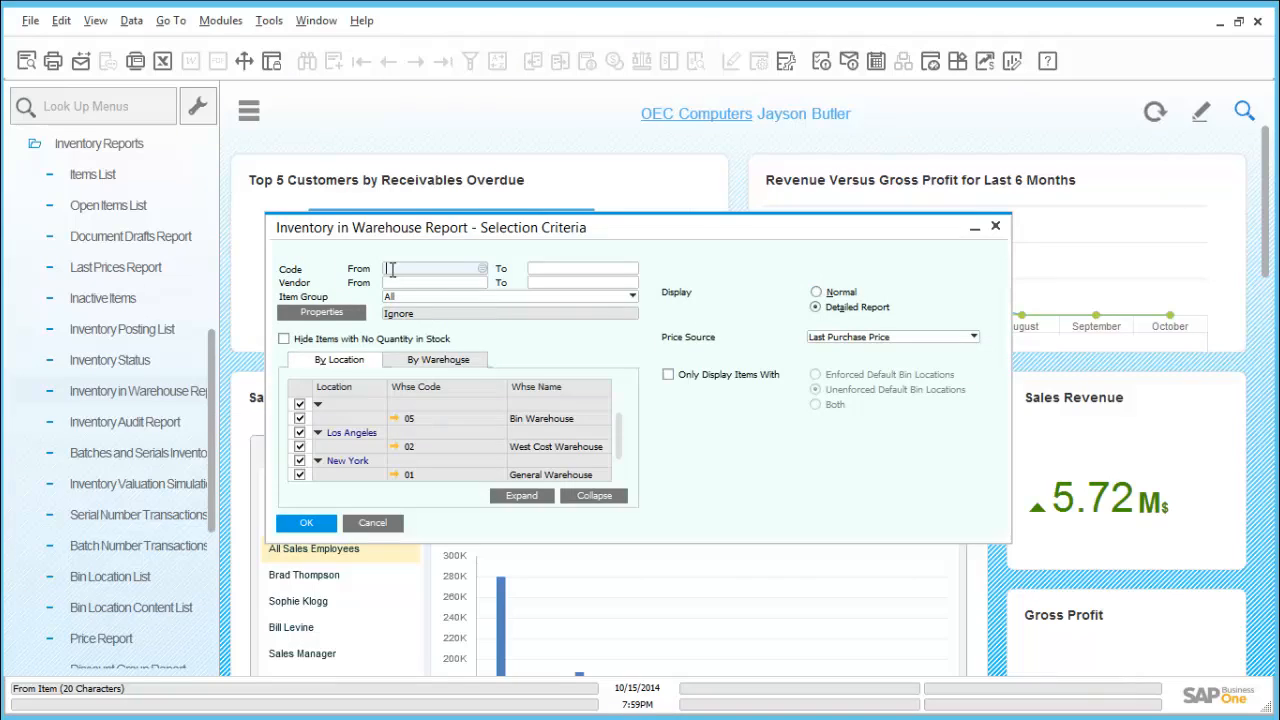
click(485, 270)
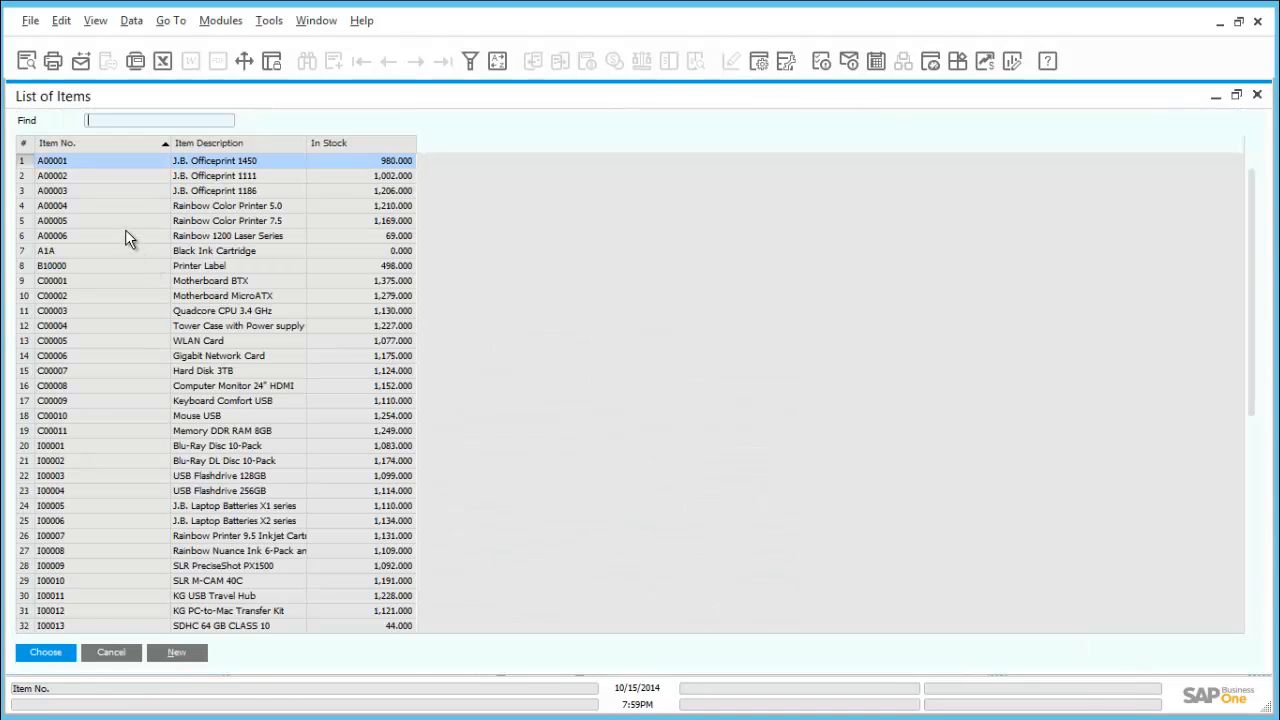
click(115, 652)
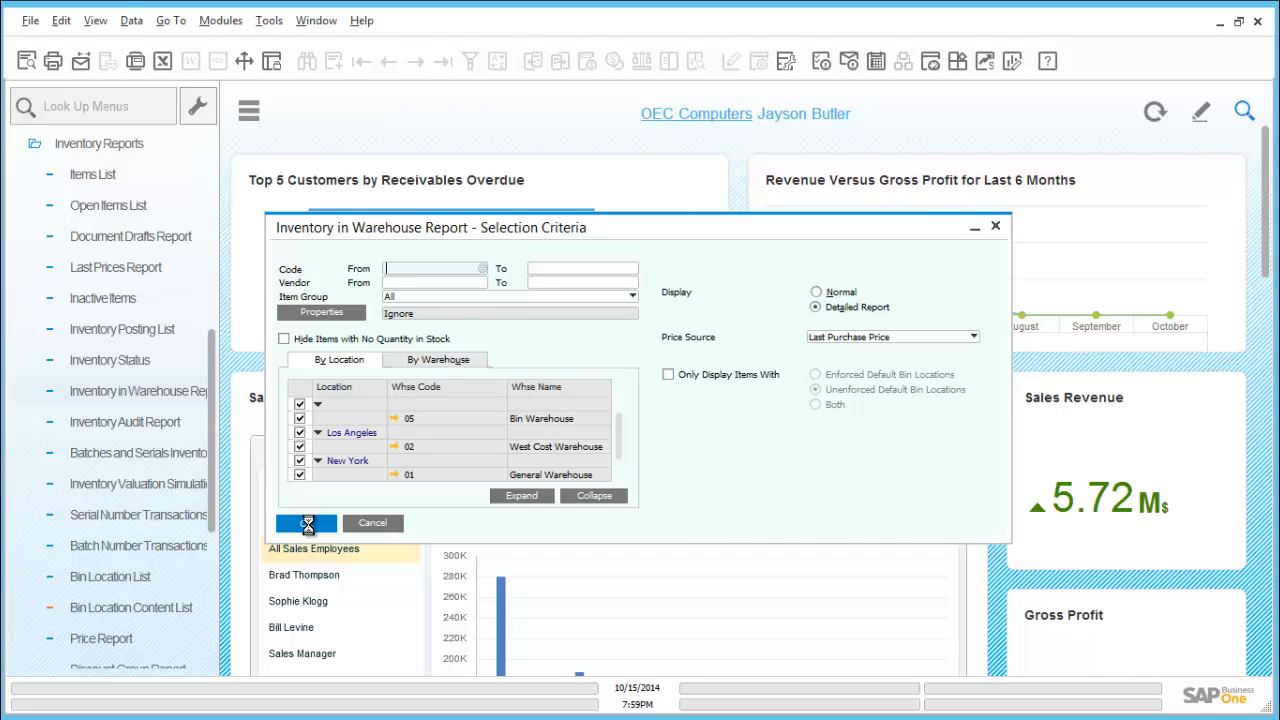
click(309, 526)
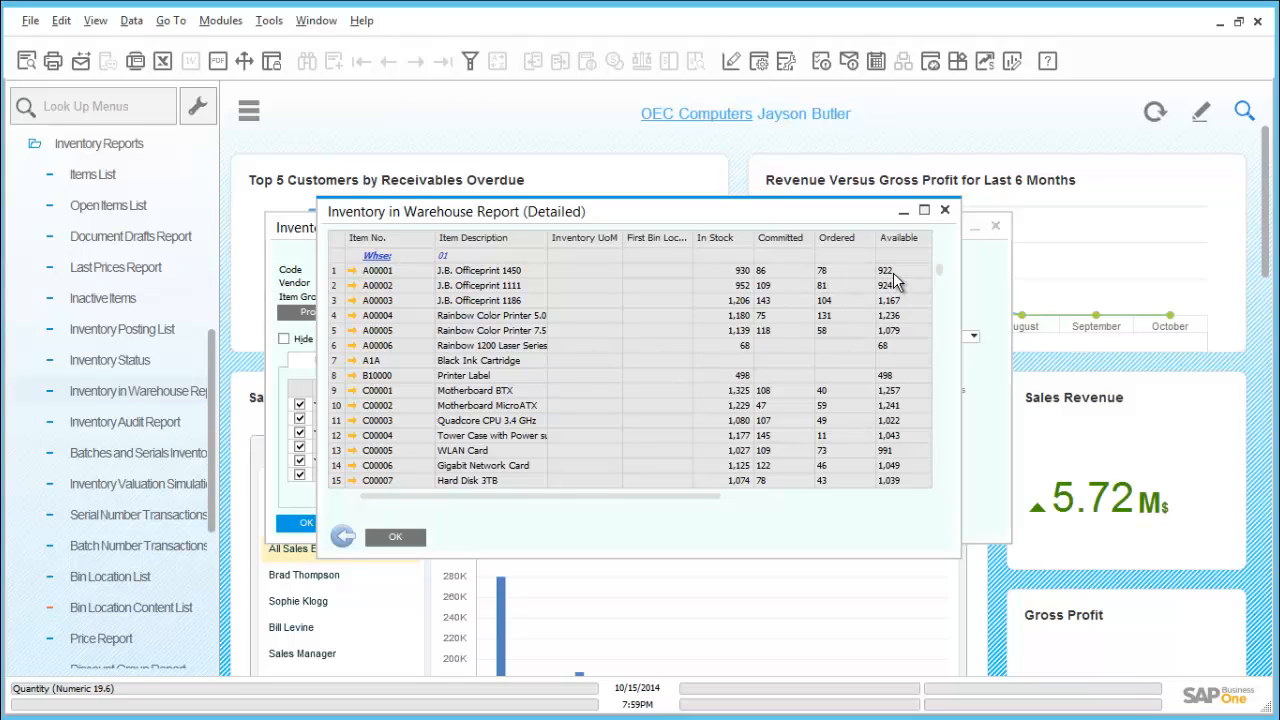
click(342, 537)
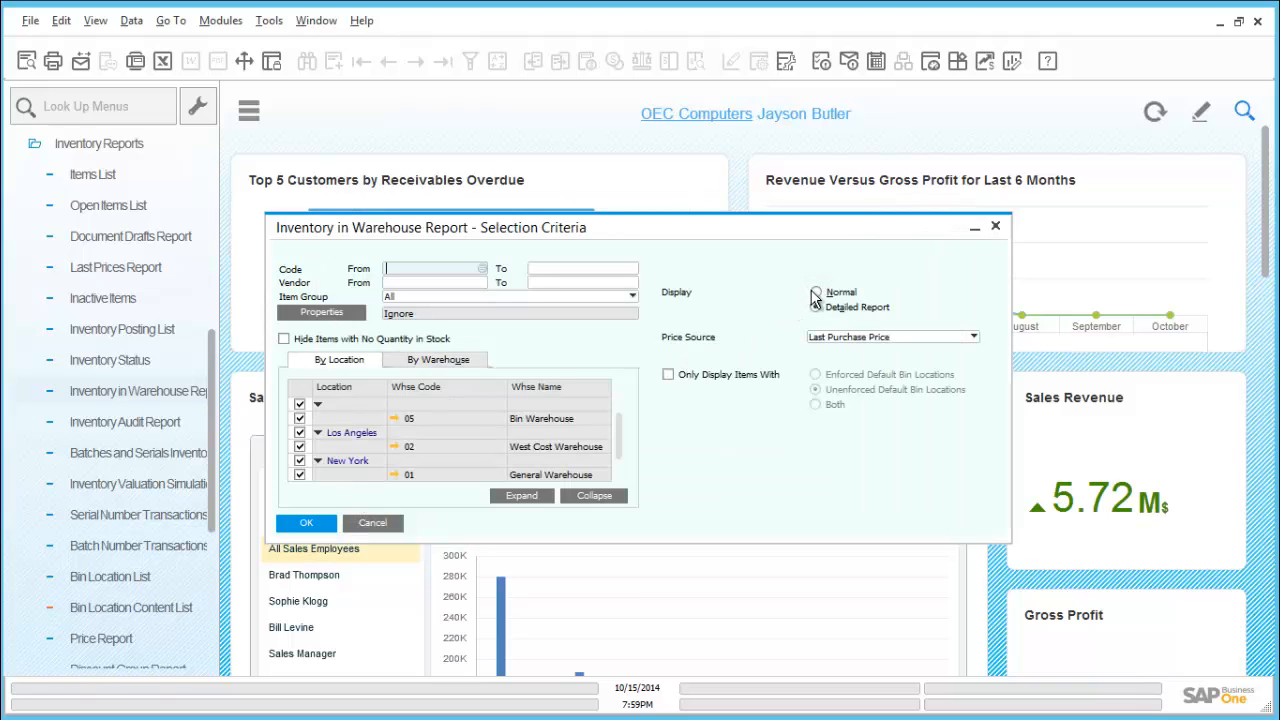
Run the warehouse report in Normal display, review its committed and ordered quantities, and return to the selection criteria
click(816, 293)
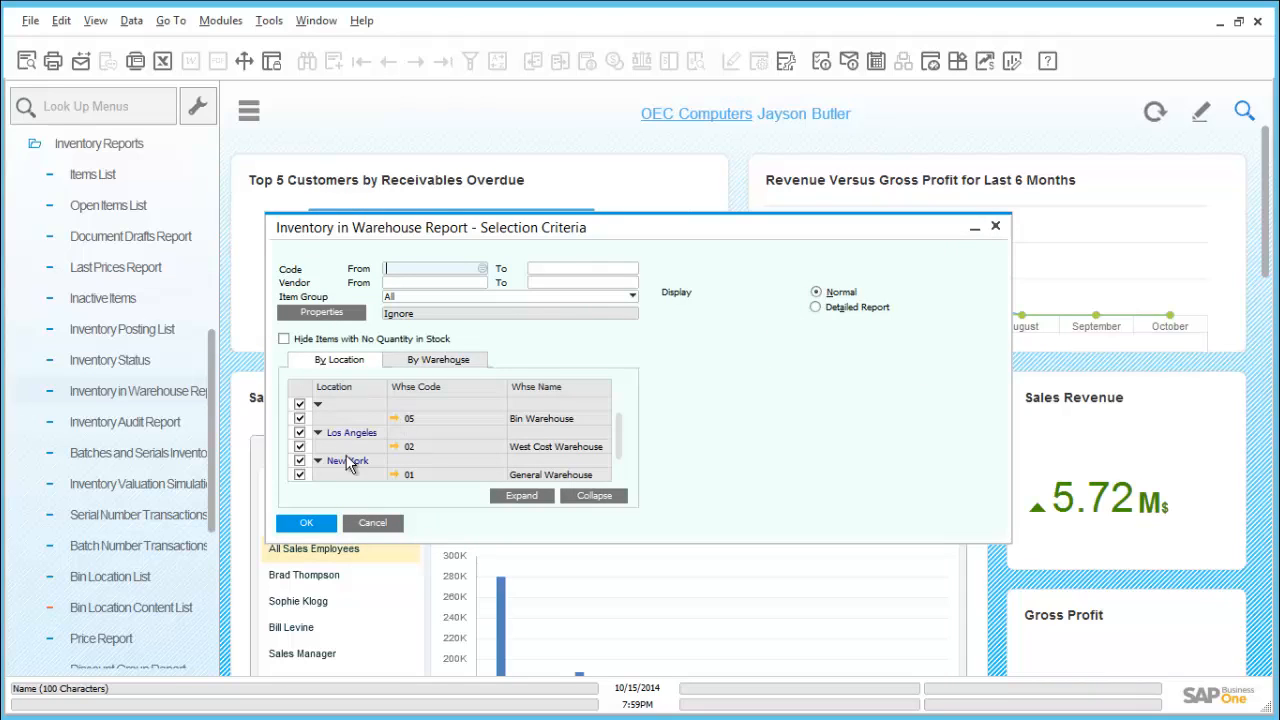
click(307, 523)
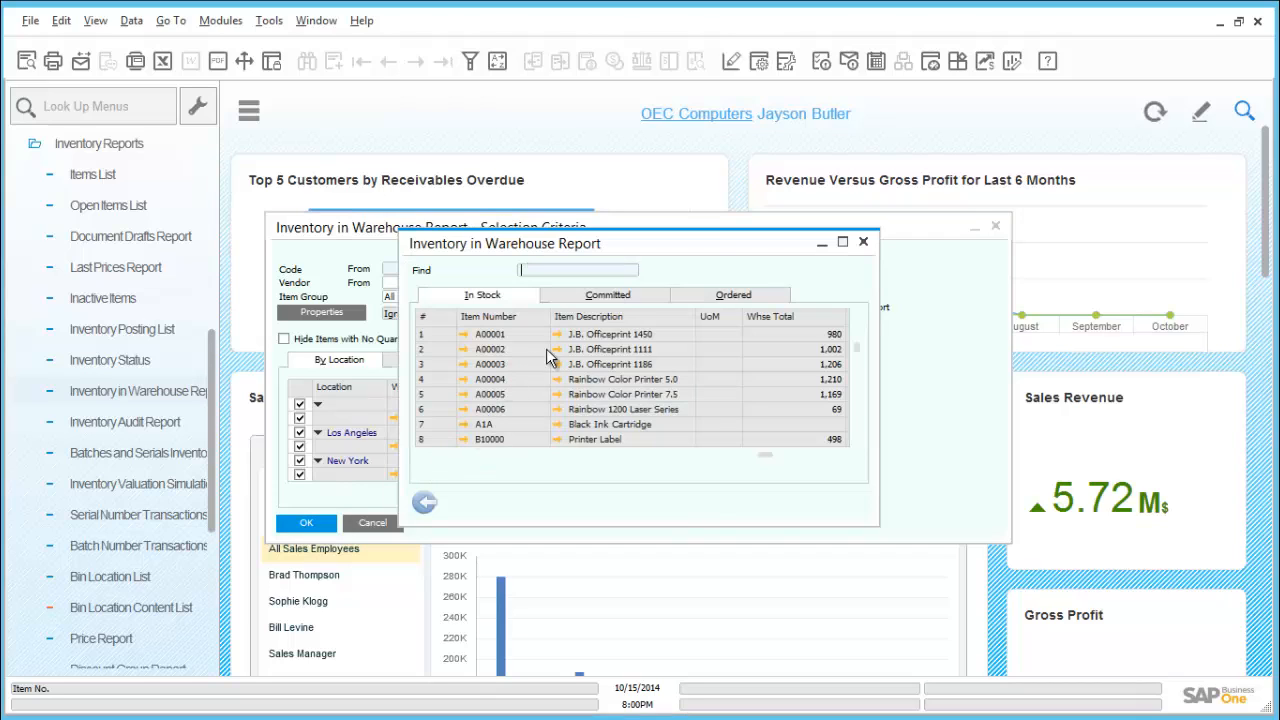
click(616, 297)
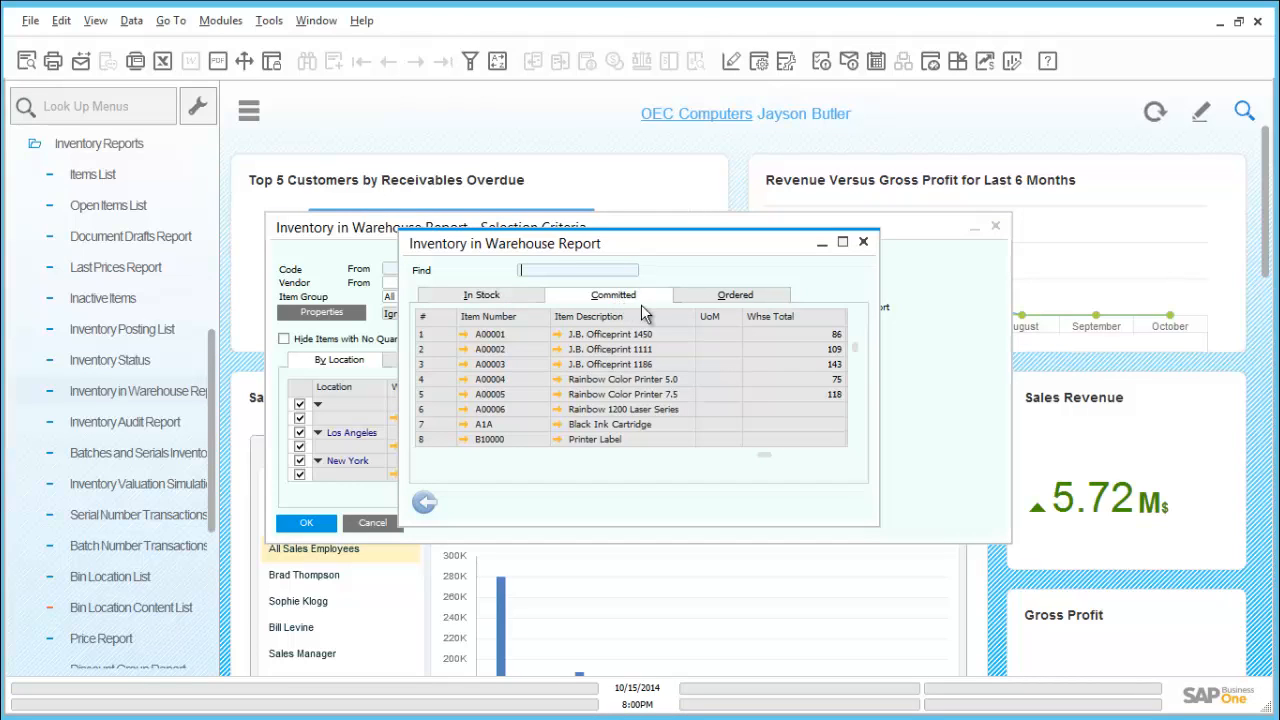
click(693, 300)
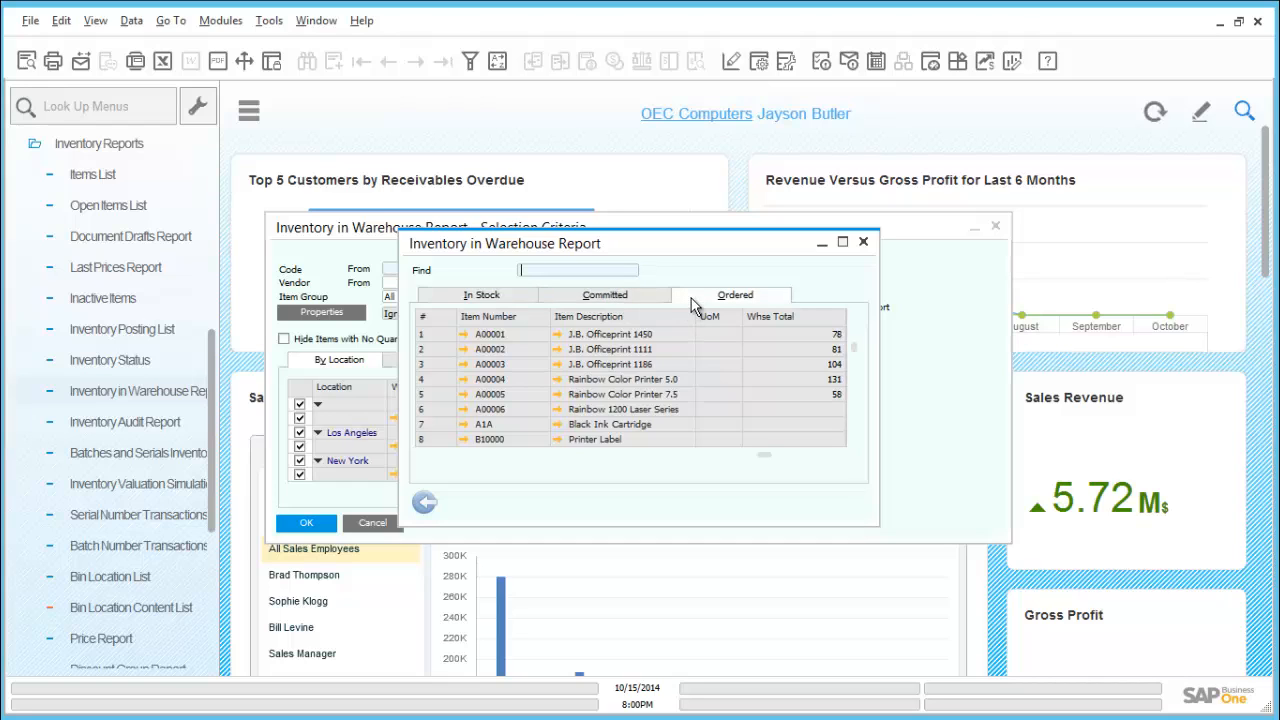
click(424, 502)
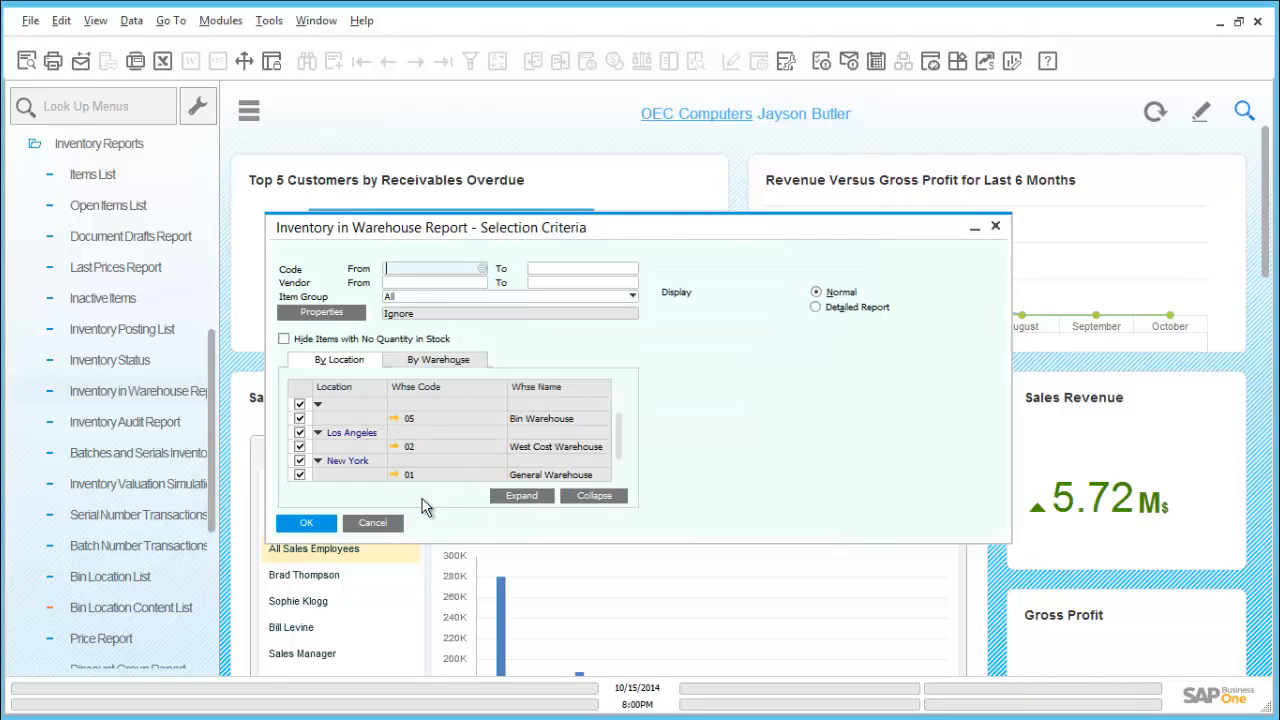
Close the warehouse report criteria, and open the Inventory Audit Report criteria with the system date starting from 01/01/2014
click(374, 521)
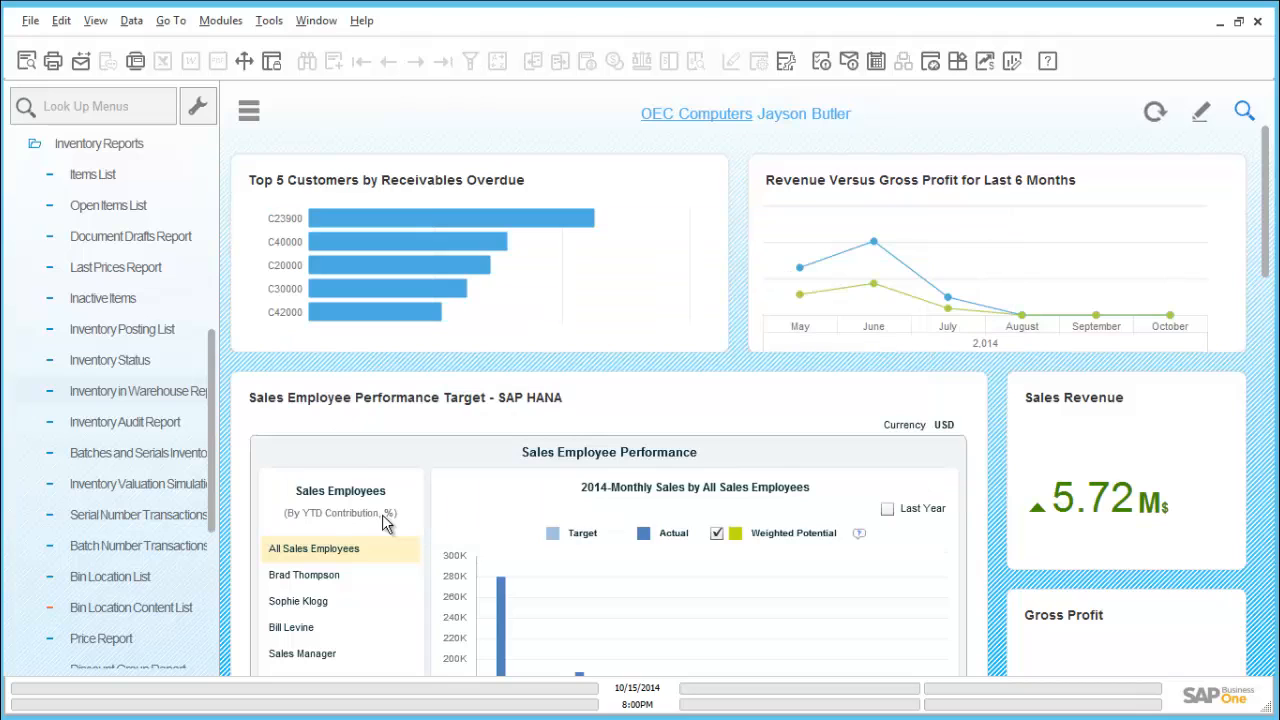
click(161, 430)
click(155, 421)
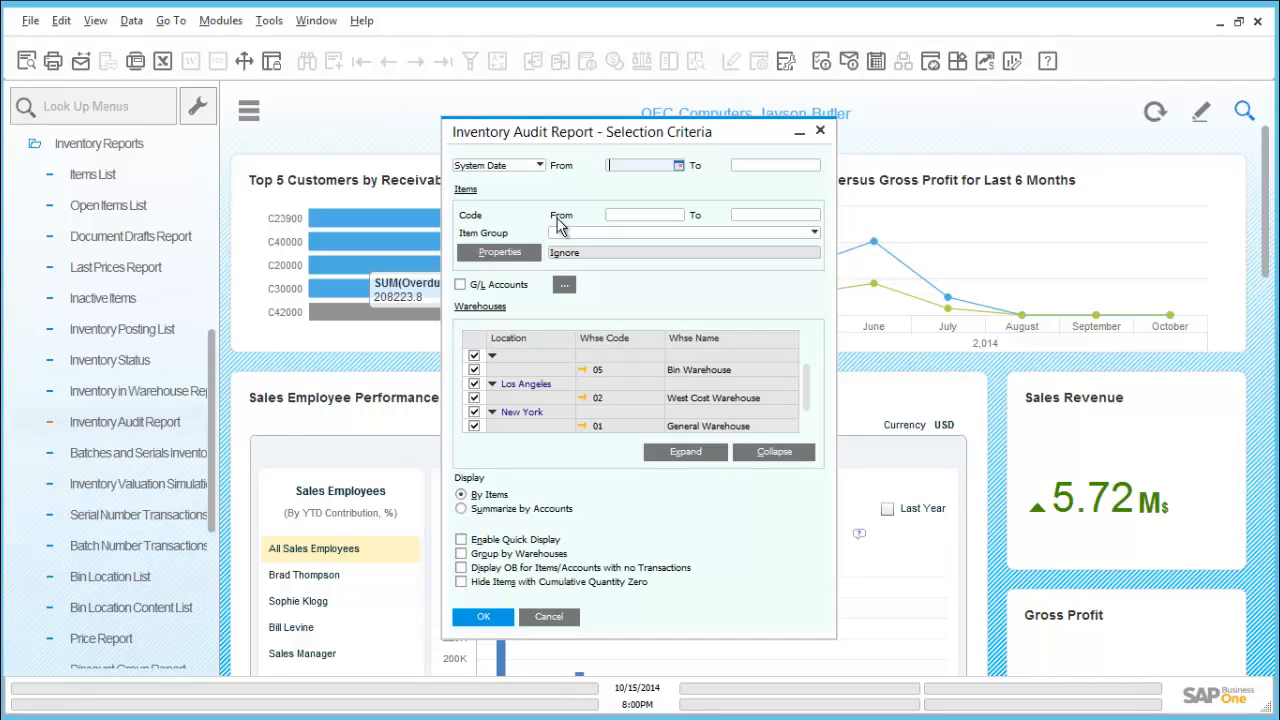
click(677, 168)
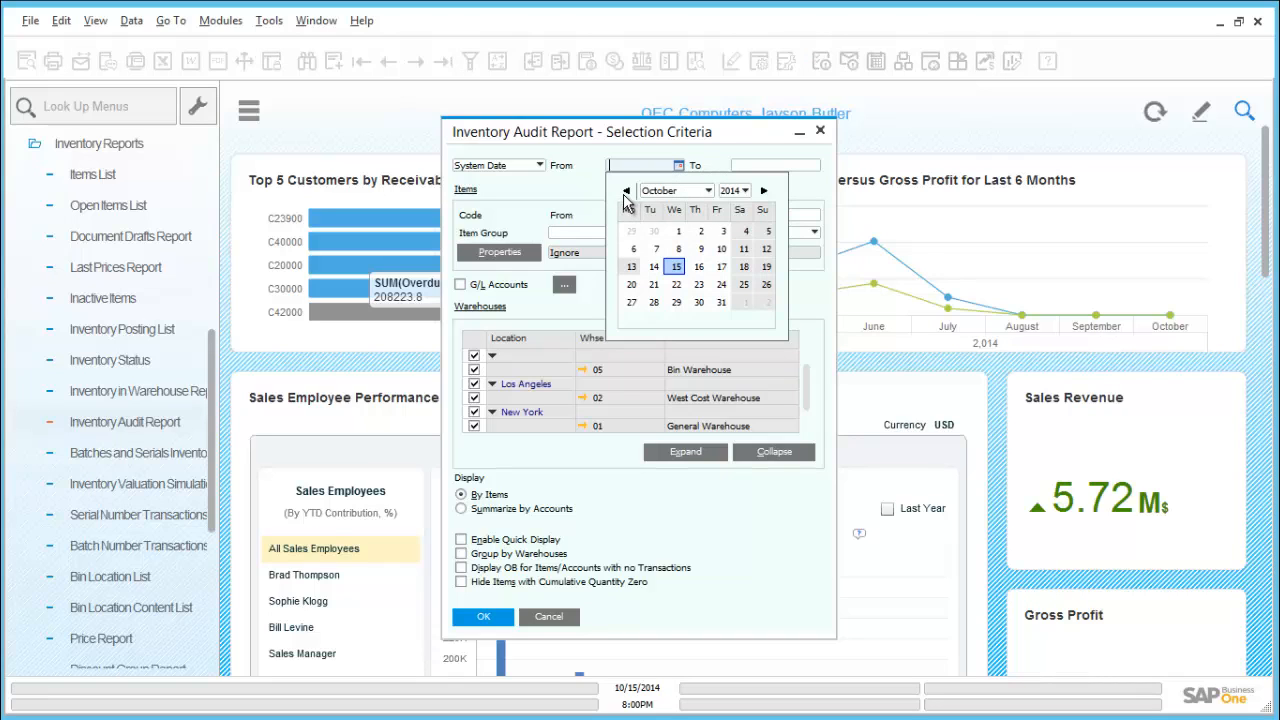
click(676, 191)
click(662, 207)
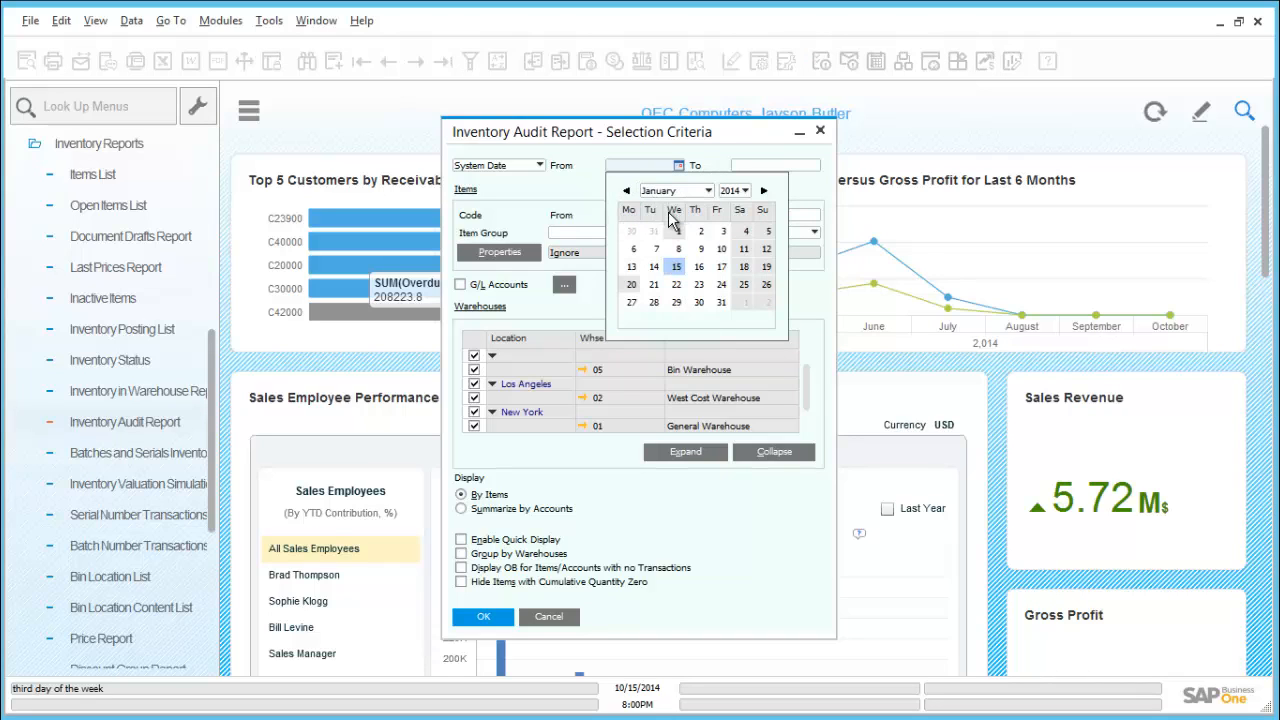
click(676, 232)
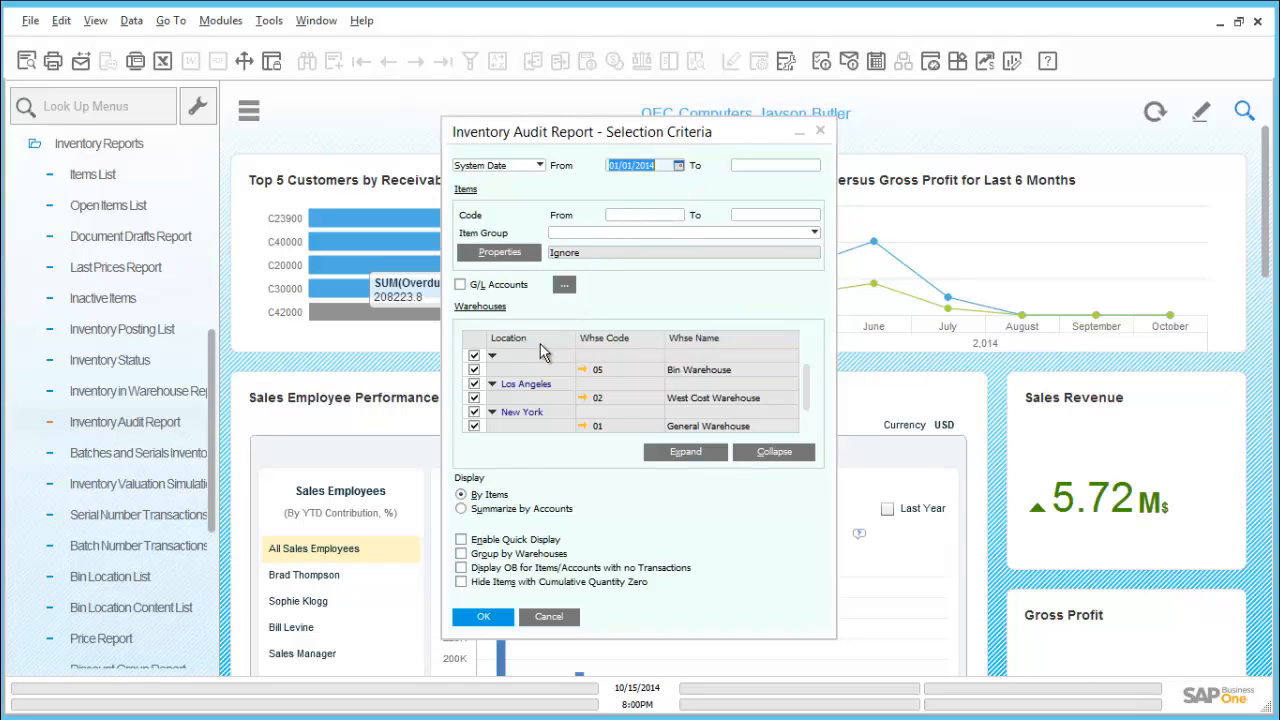
Group the Inventory Audit Report by warehouses and run it for all items and warehouses
click(461, 555)
click(482, 617)
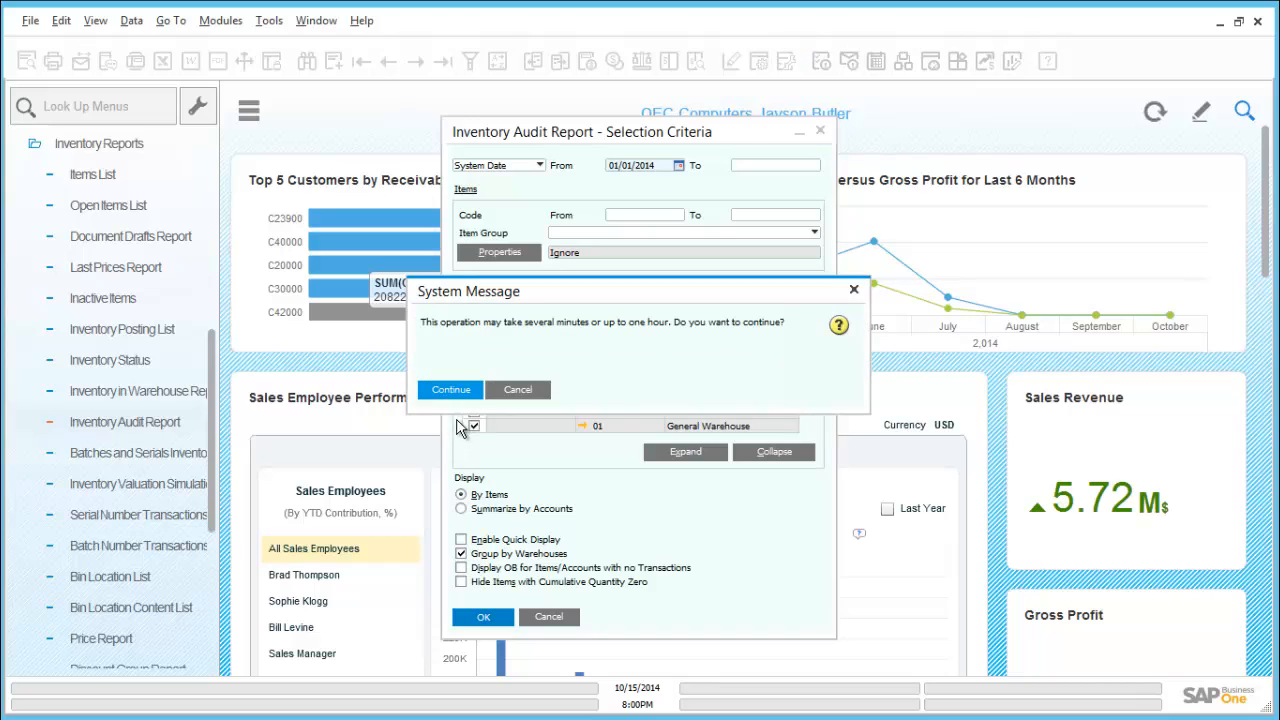
click(463, 391)
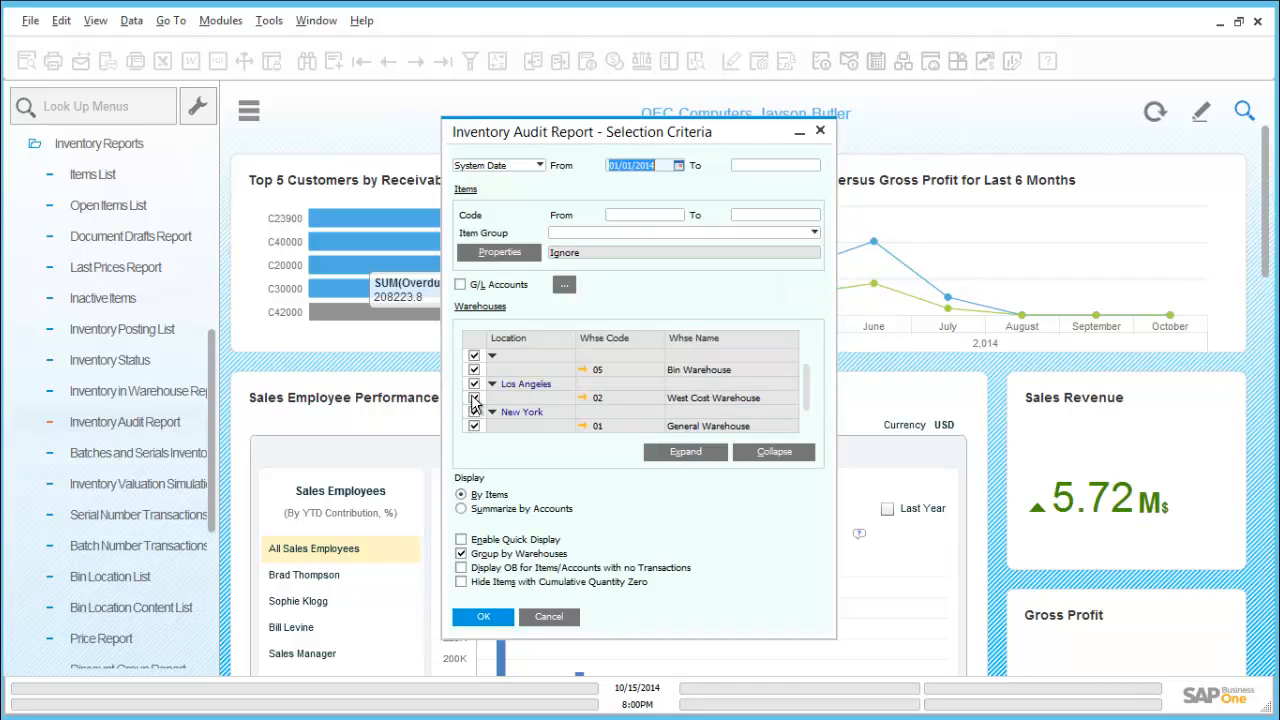
click(474, 399)
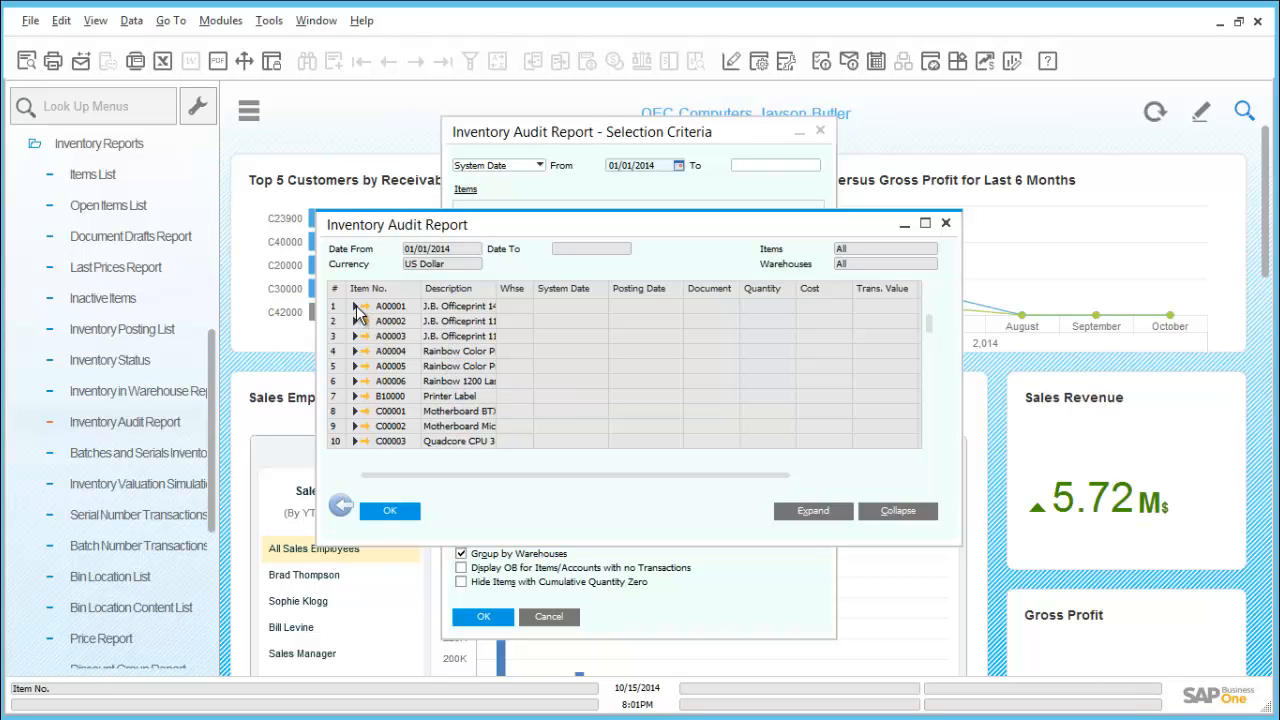
Examine the audit transactions of item A00001 in warehouse 01, and close the report
click(355, 306)
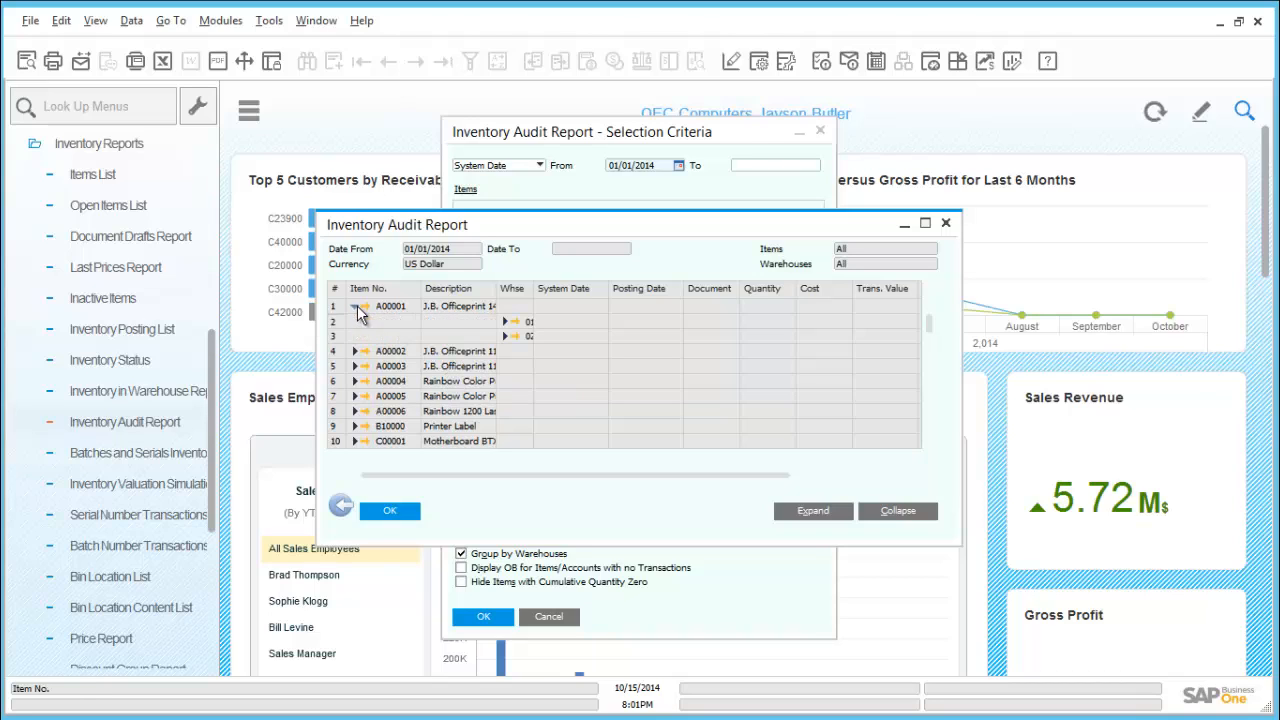
click(504, 321)
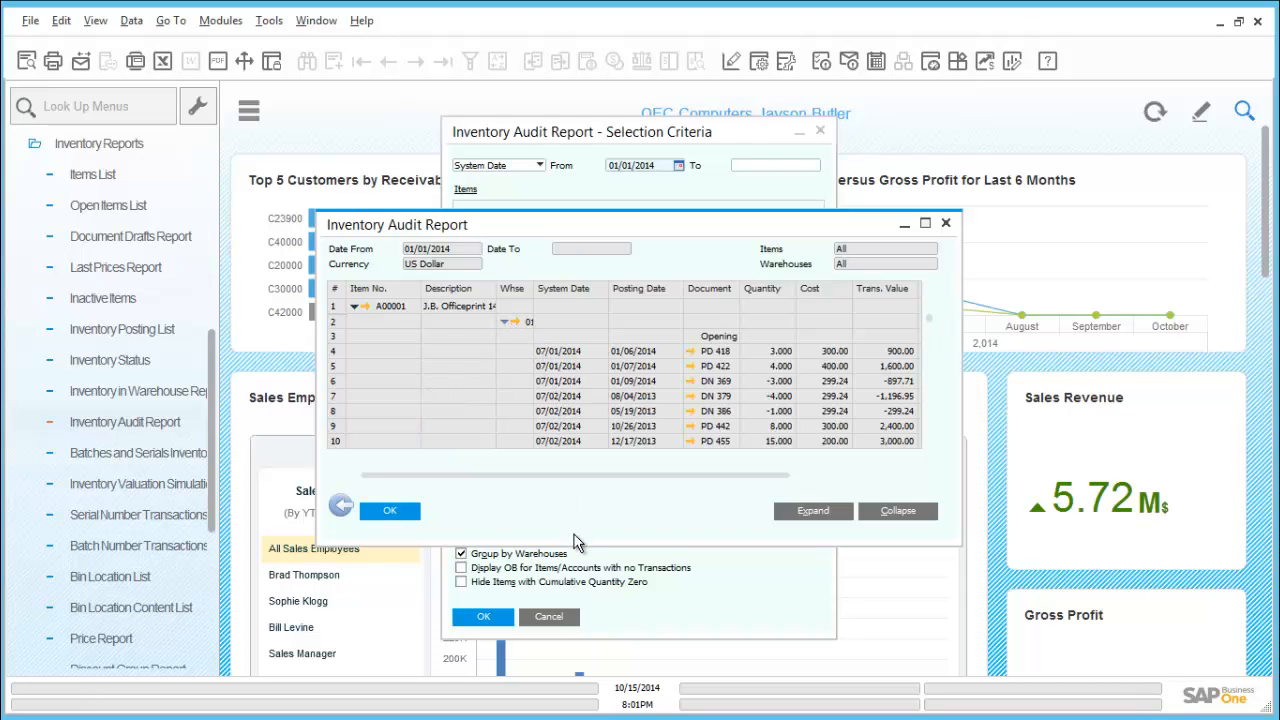
drag(575, 553, 572, 663)
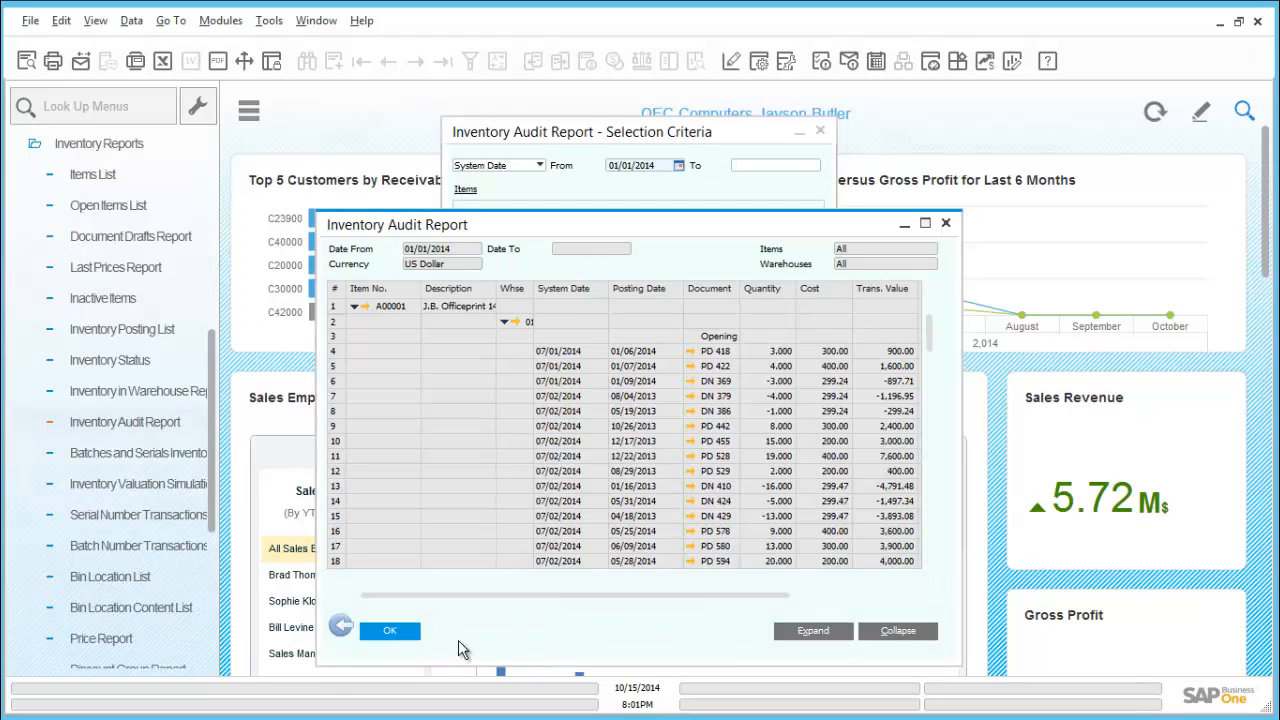
click(390, 631)
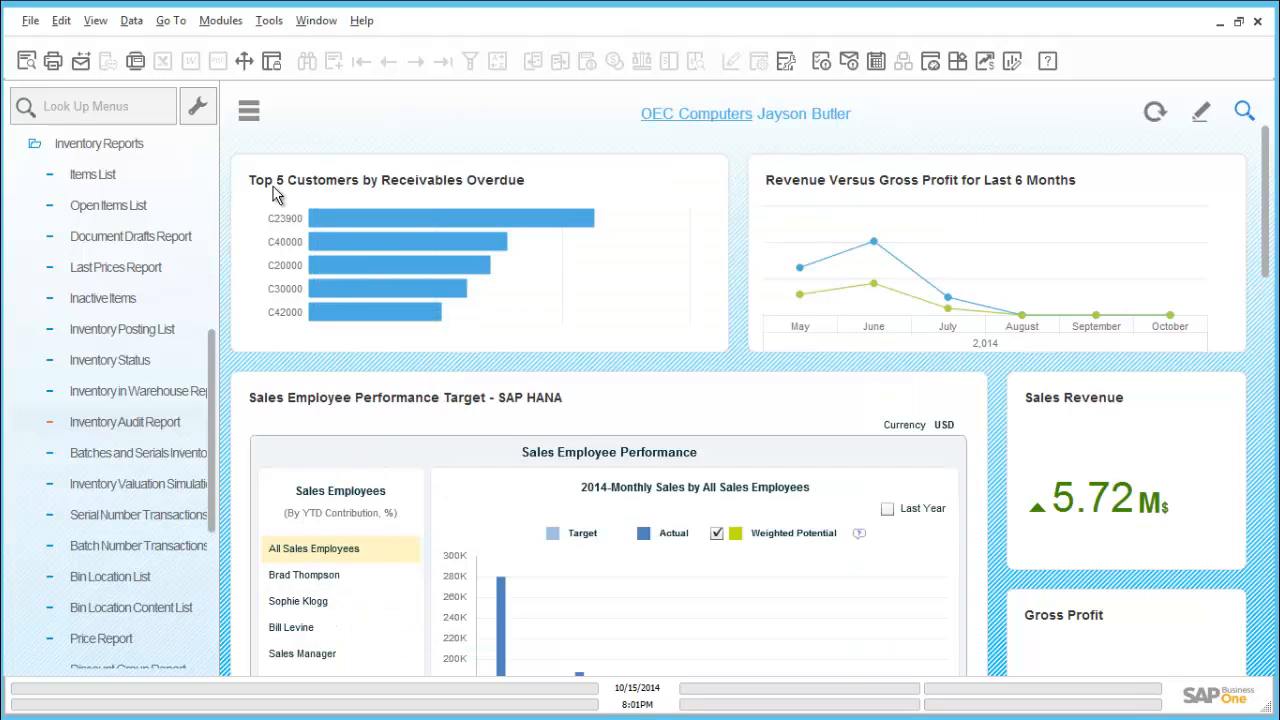
Start a new inventory transfer from warehouse 01 with West Cost Warehouse 02 as the destination
click(70, 148)
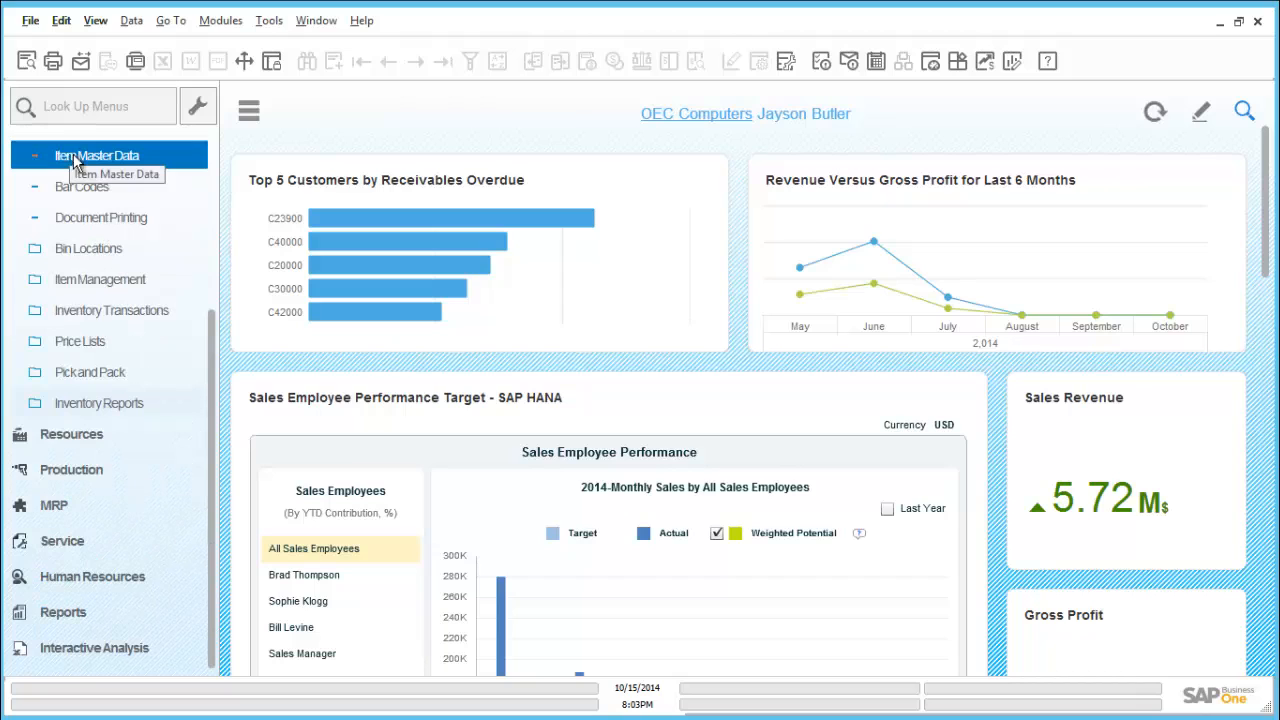
click(126, 314)
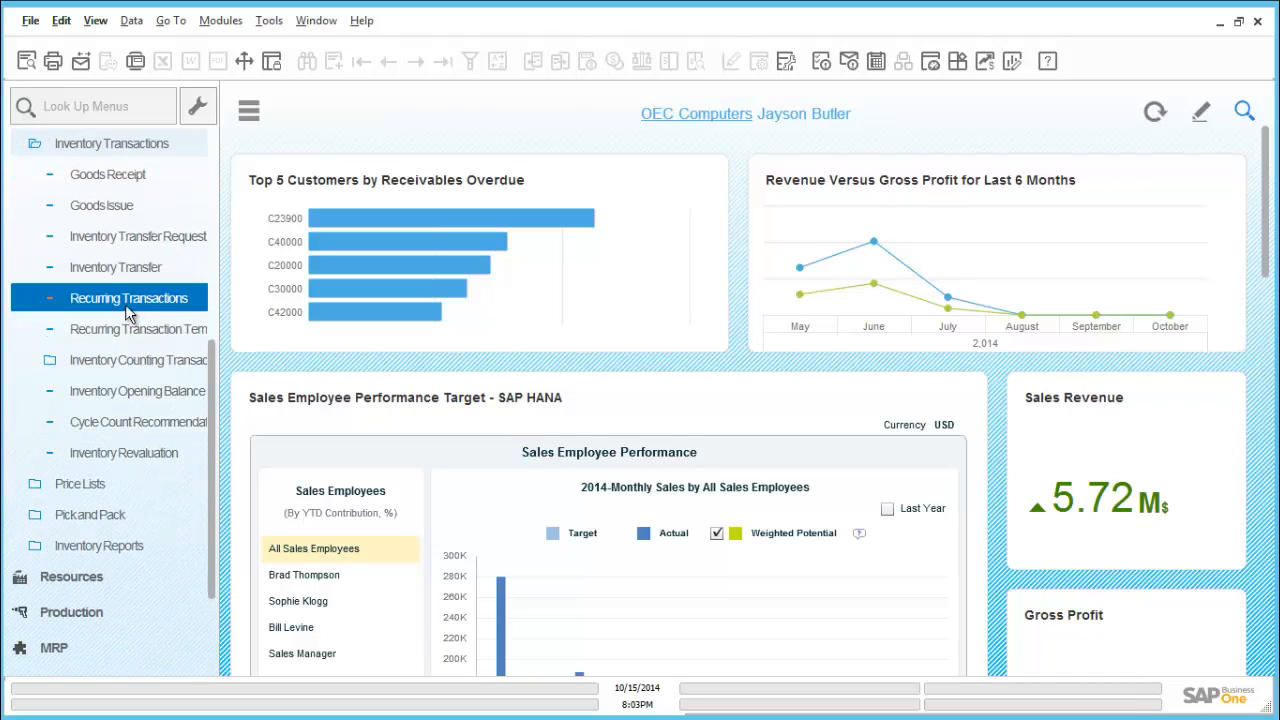
click(127, 278)
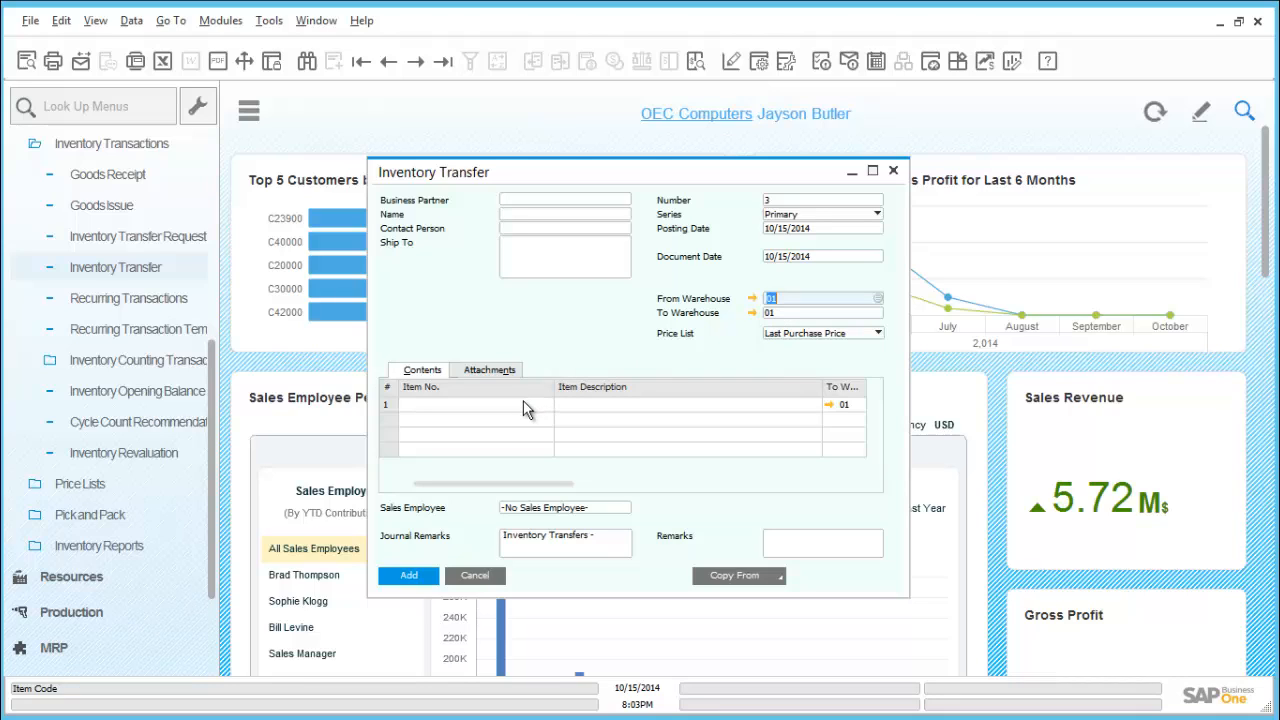
click(778, 313)
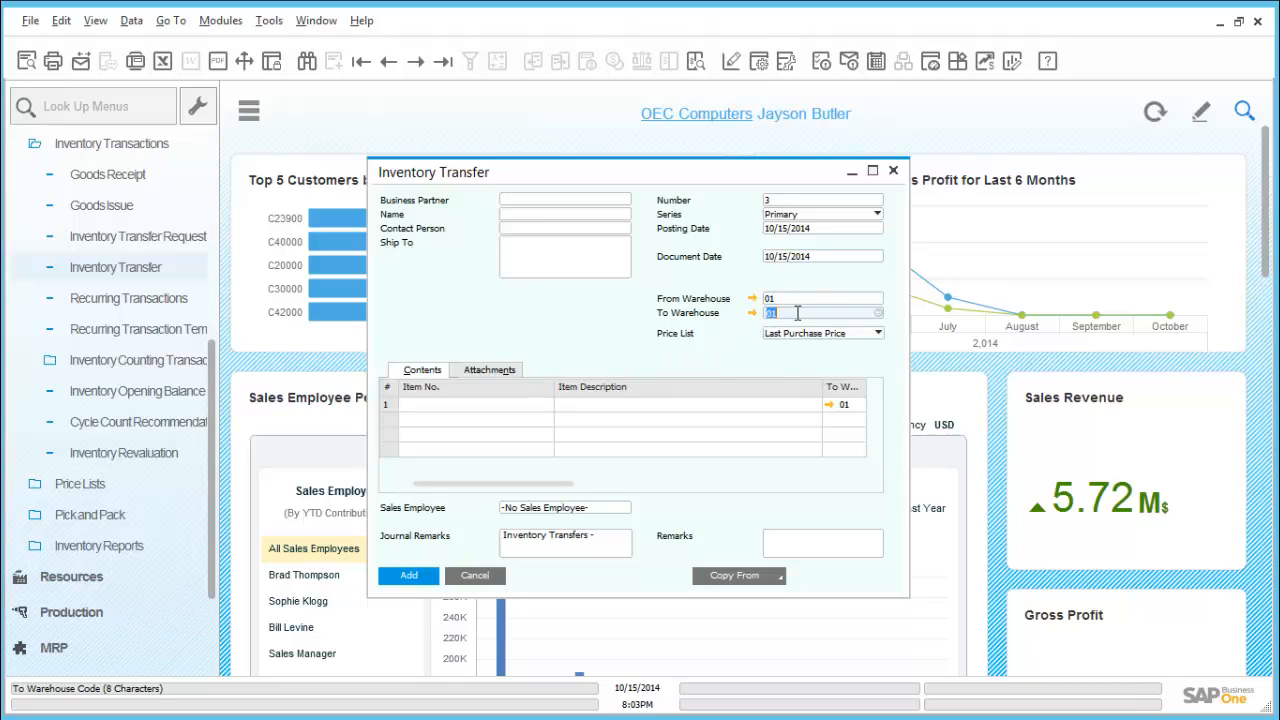
key(BackSpace)
key(Tab)
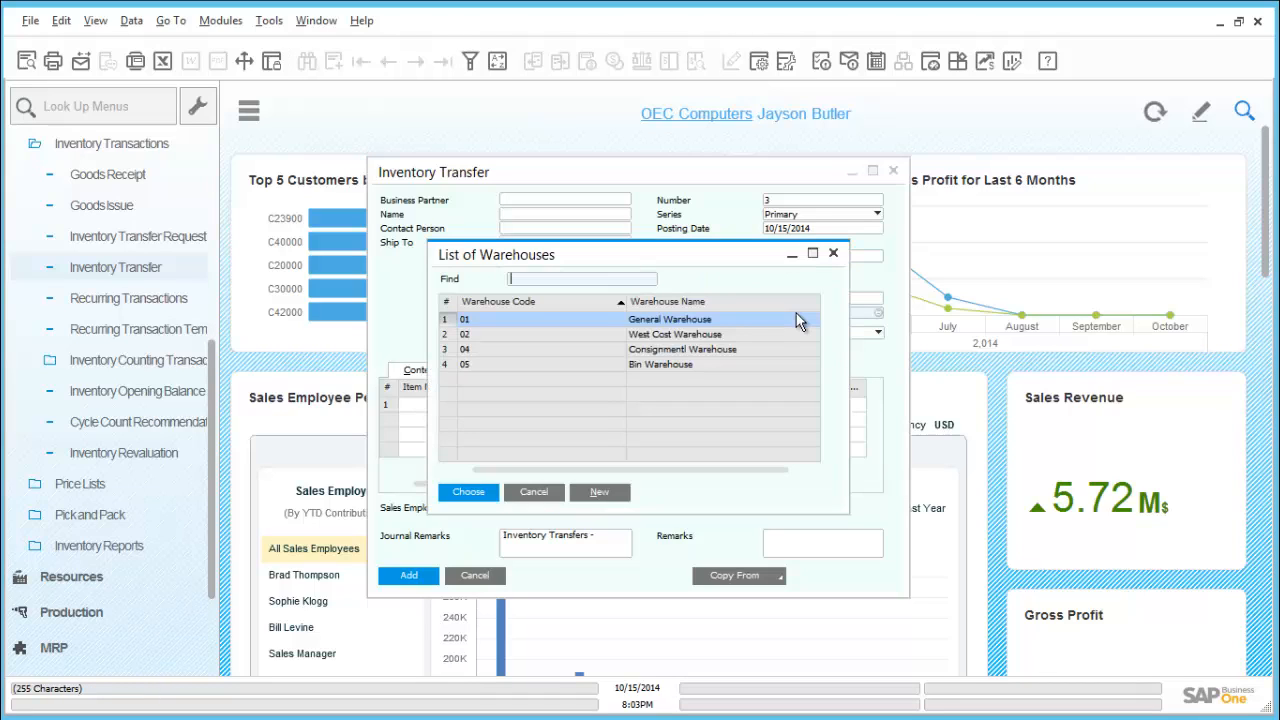
double_click(647, 342)
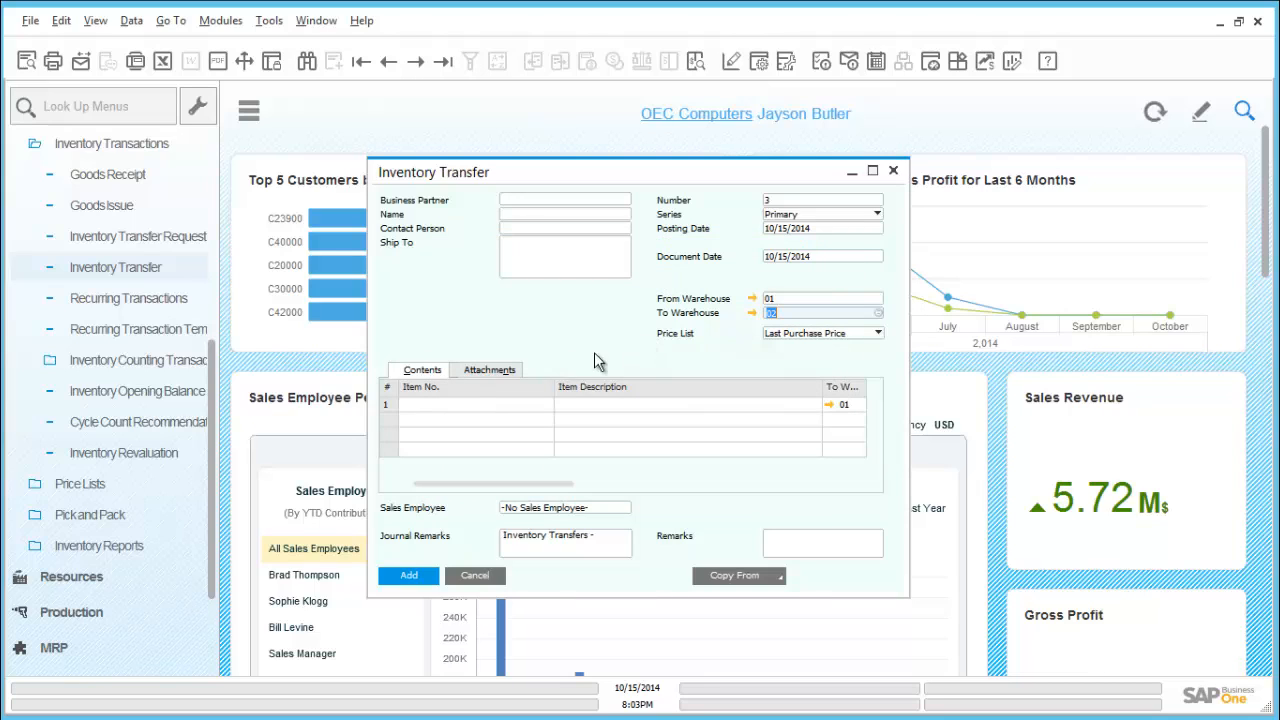
Enter item A00006 in the first row of the inventory transfer
click(498, 404)
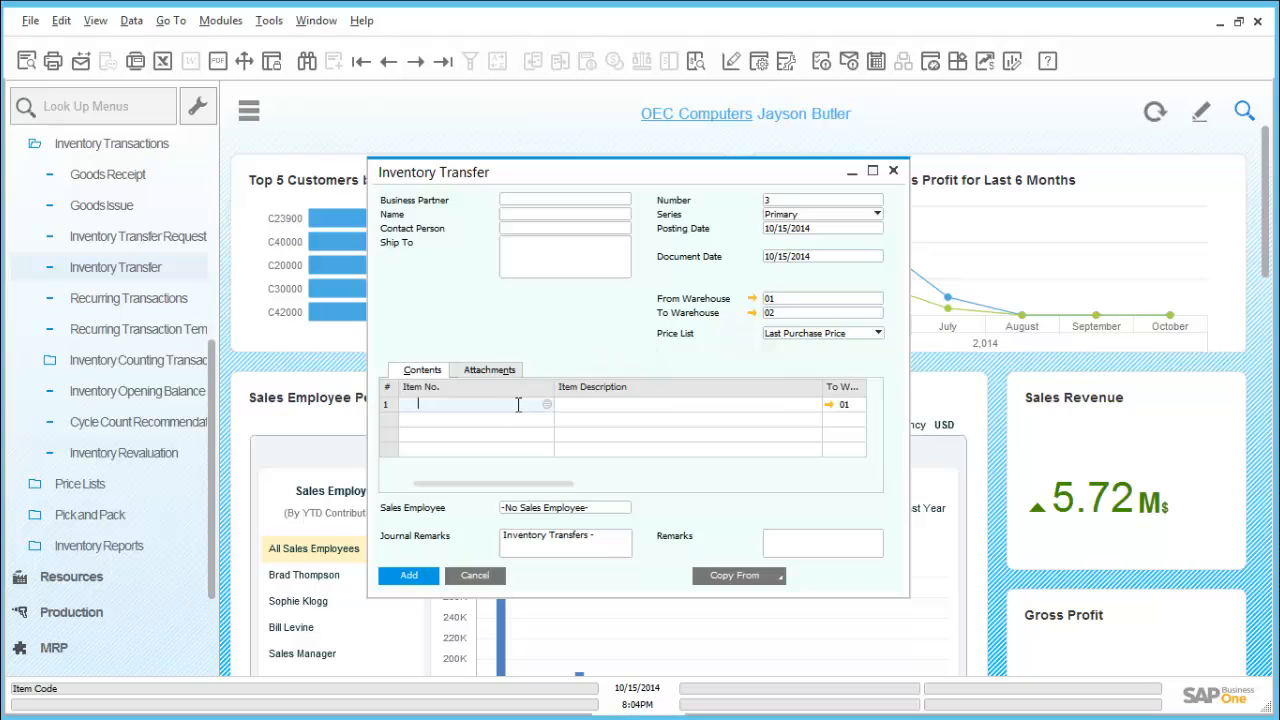
text(a00006)
key(Tab)
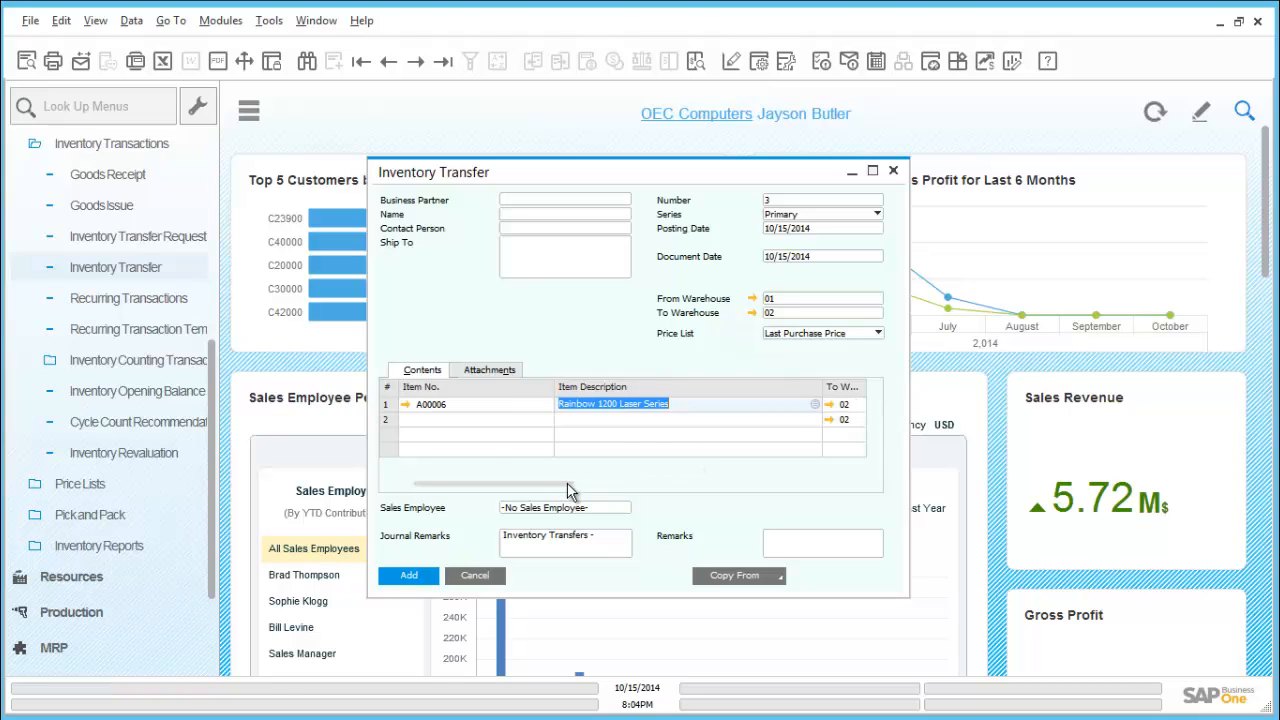
drag(559, 484, 464, 491)
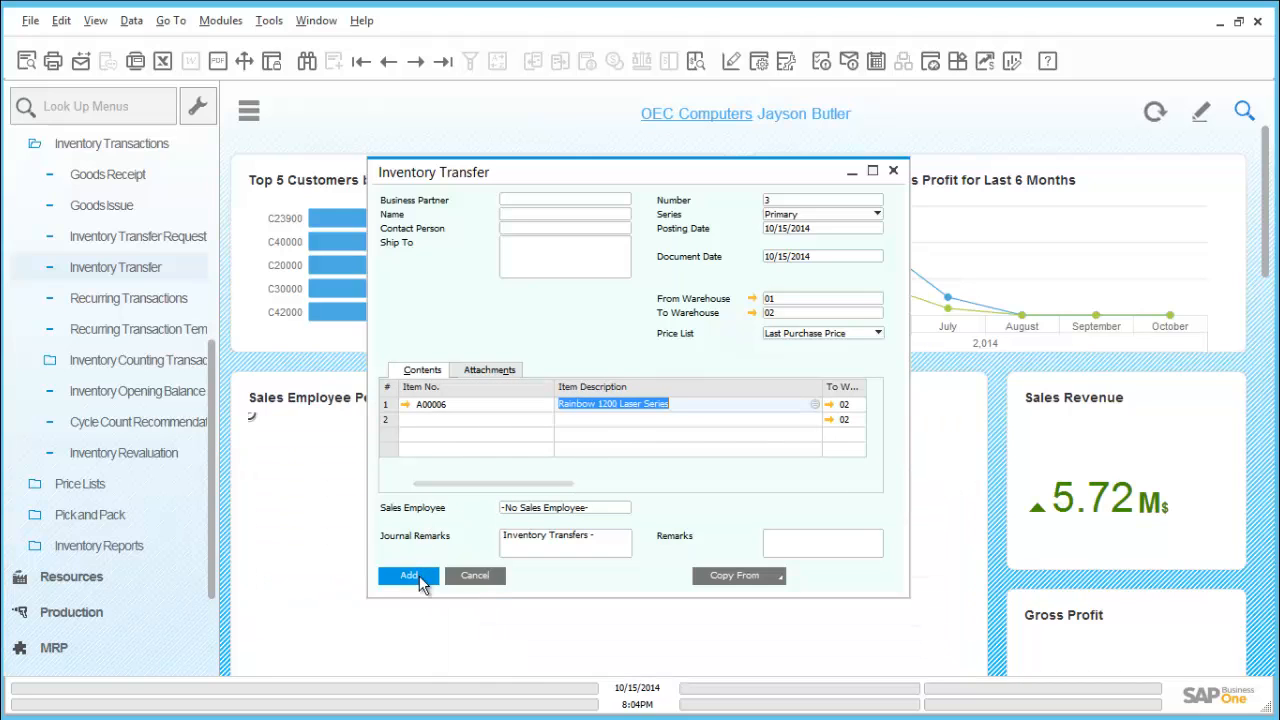
Assign serial number A6-000285 to the A00006 row of the inventory transfer
click(409, 575)
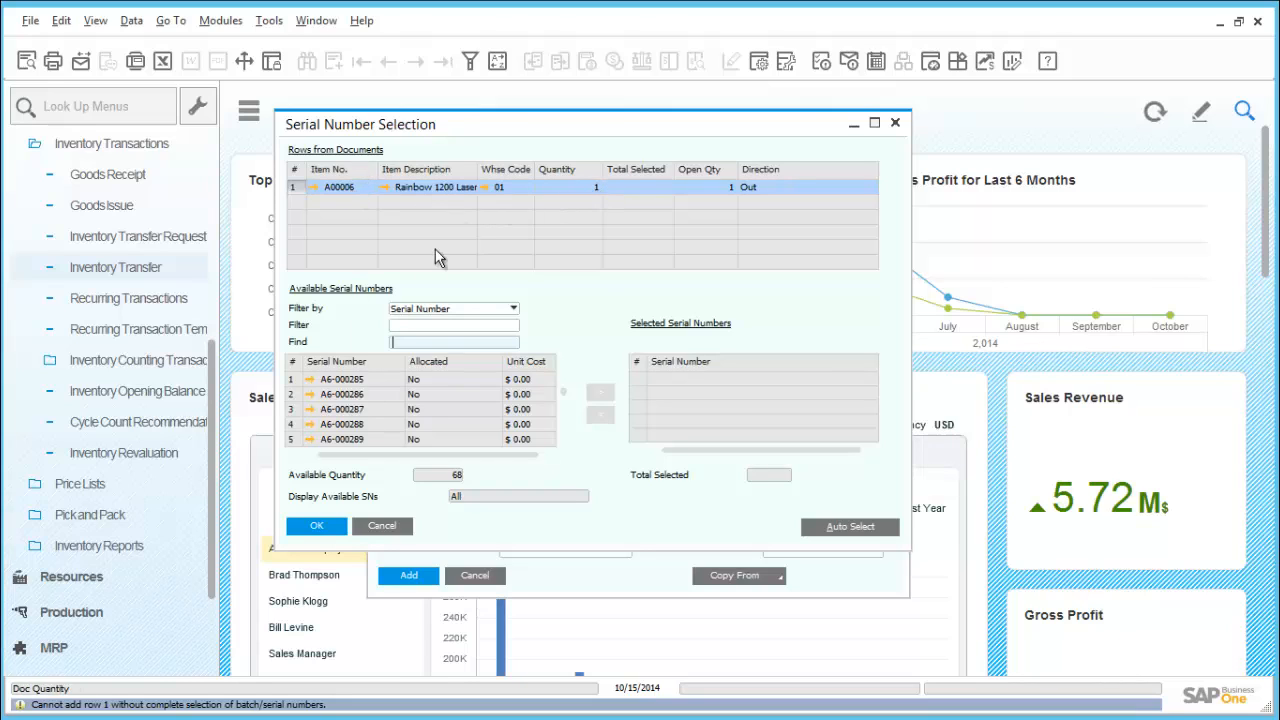
click(358, 379)
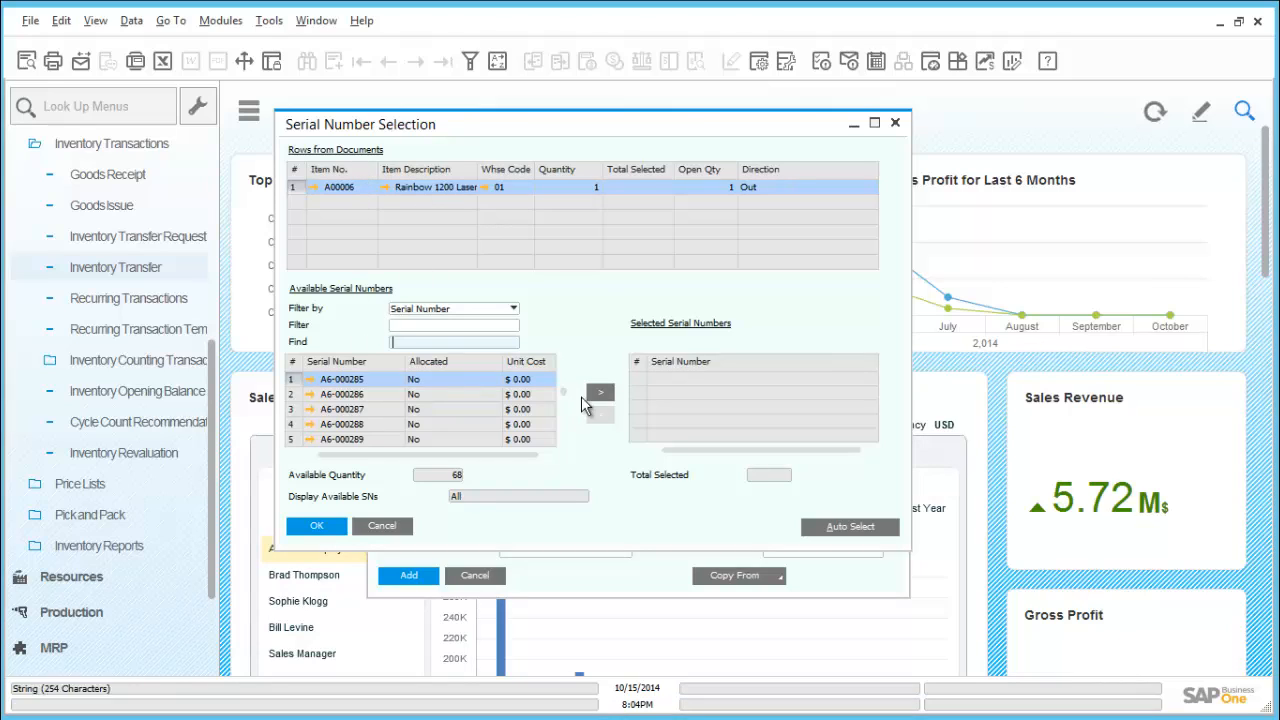
click(601, 393)
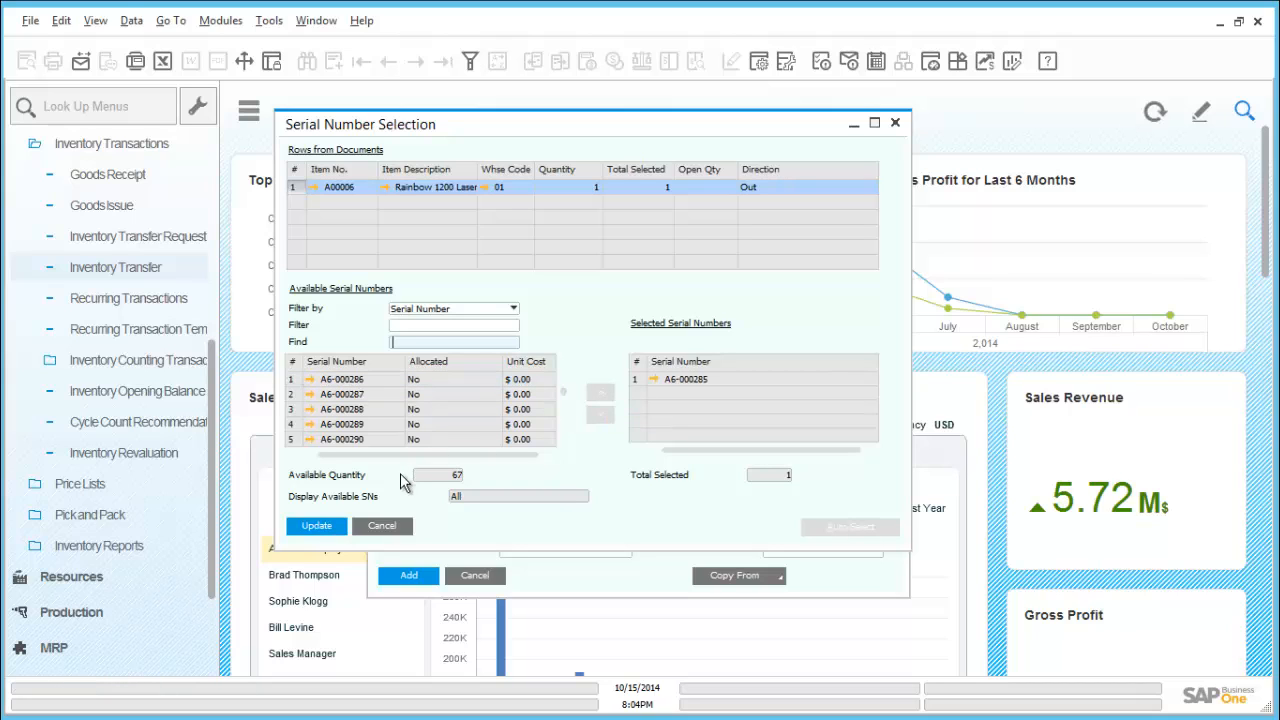
click(336, 528)
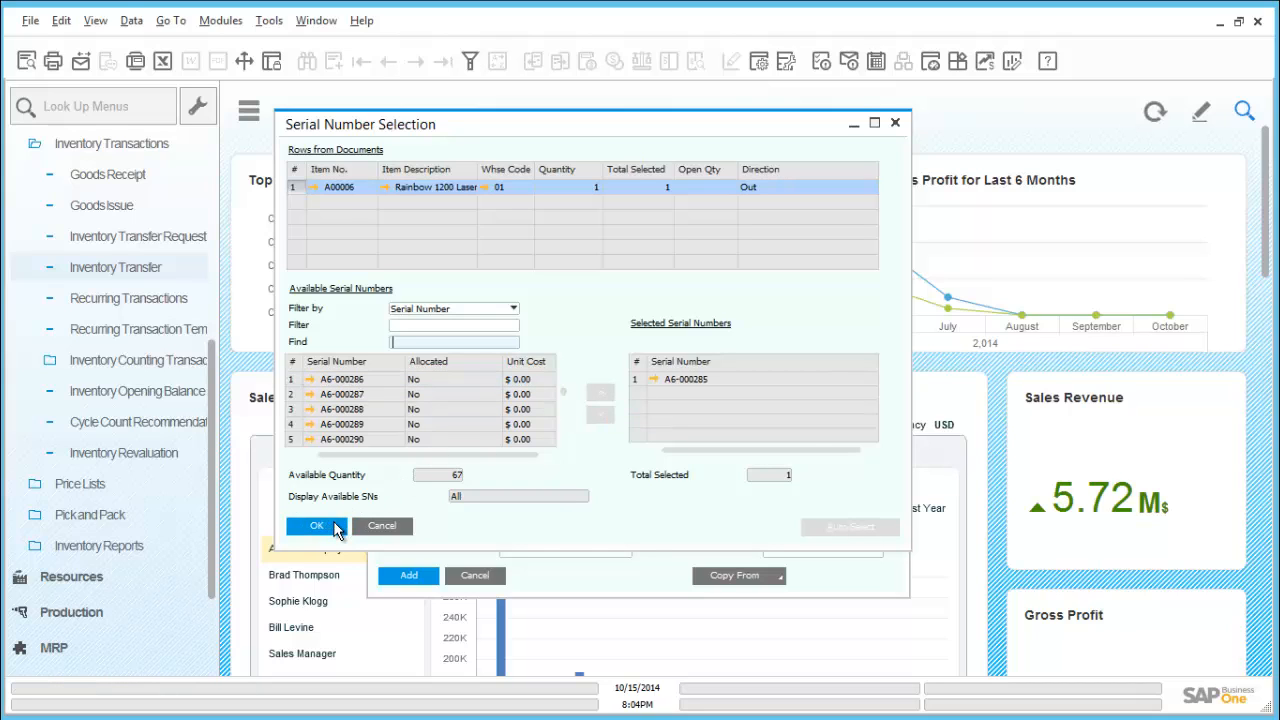
click(336, 528)
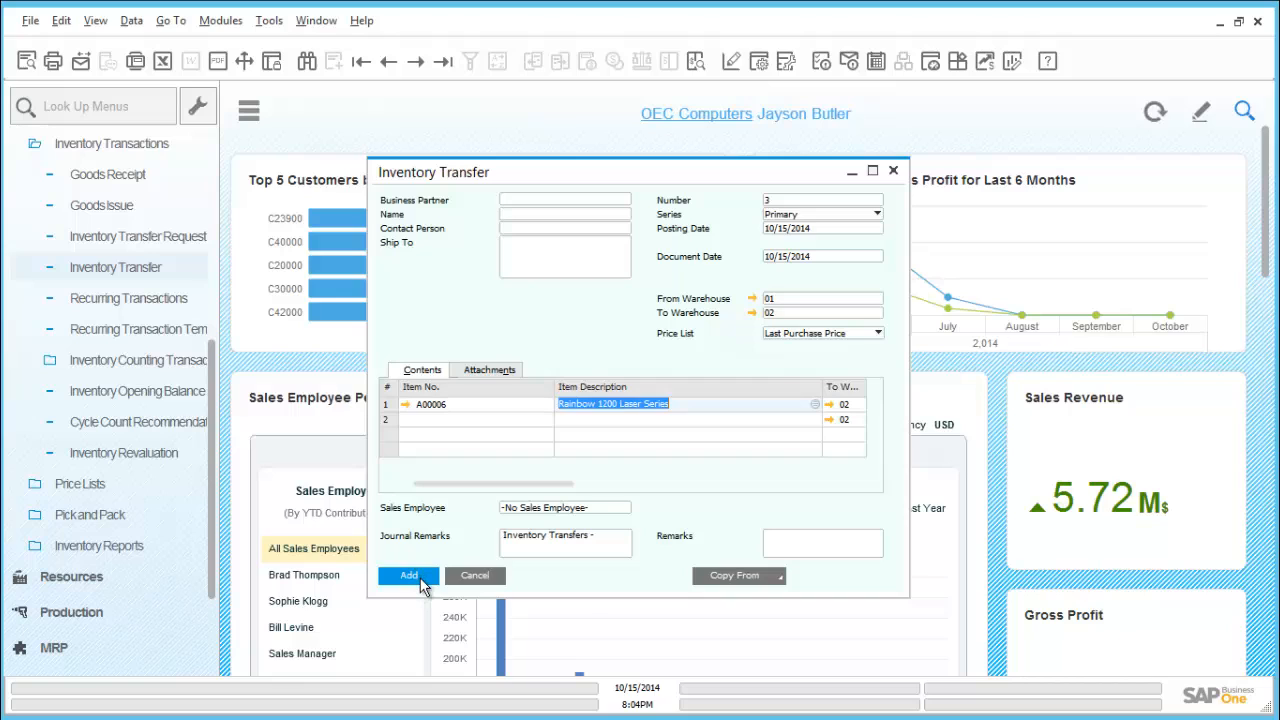
Add the inventory transfer document, confirm its posting, and close the blank transfer form
click(421, 580)
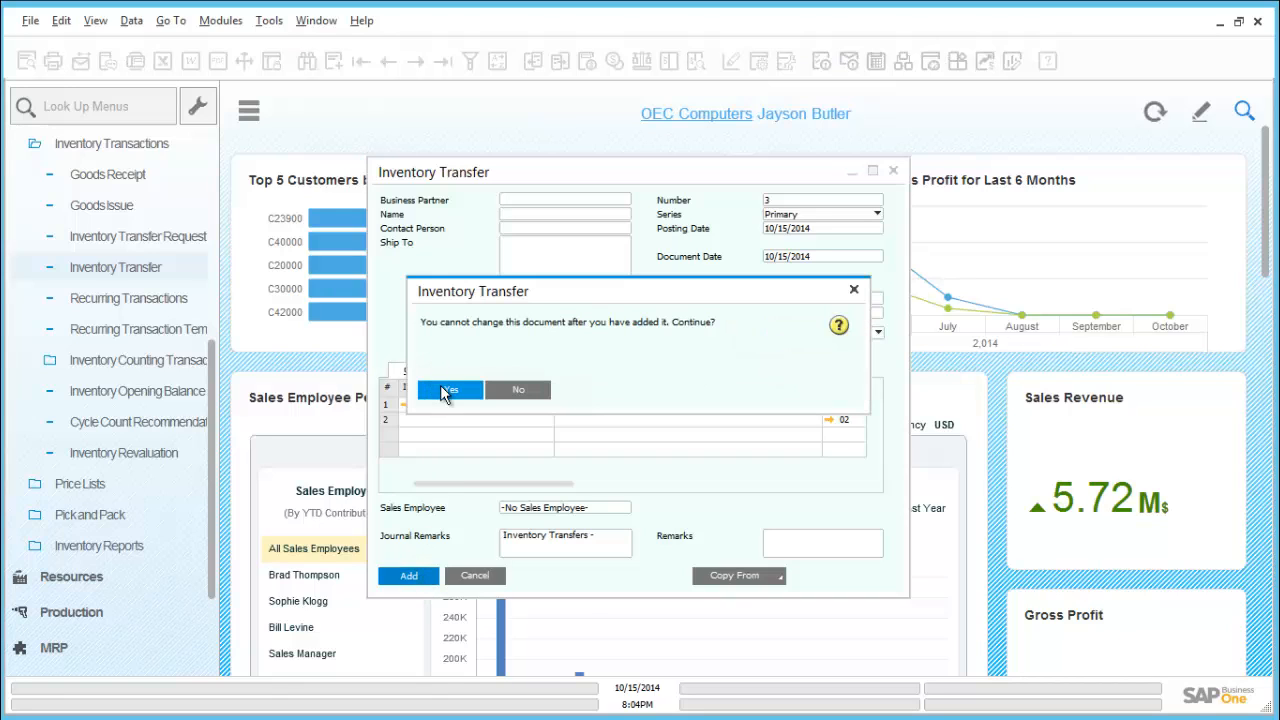
click(447, 390)
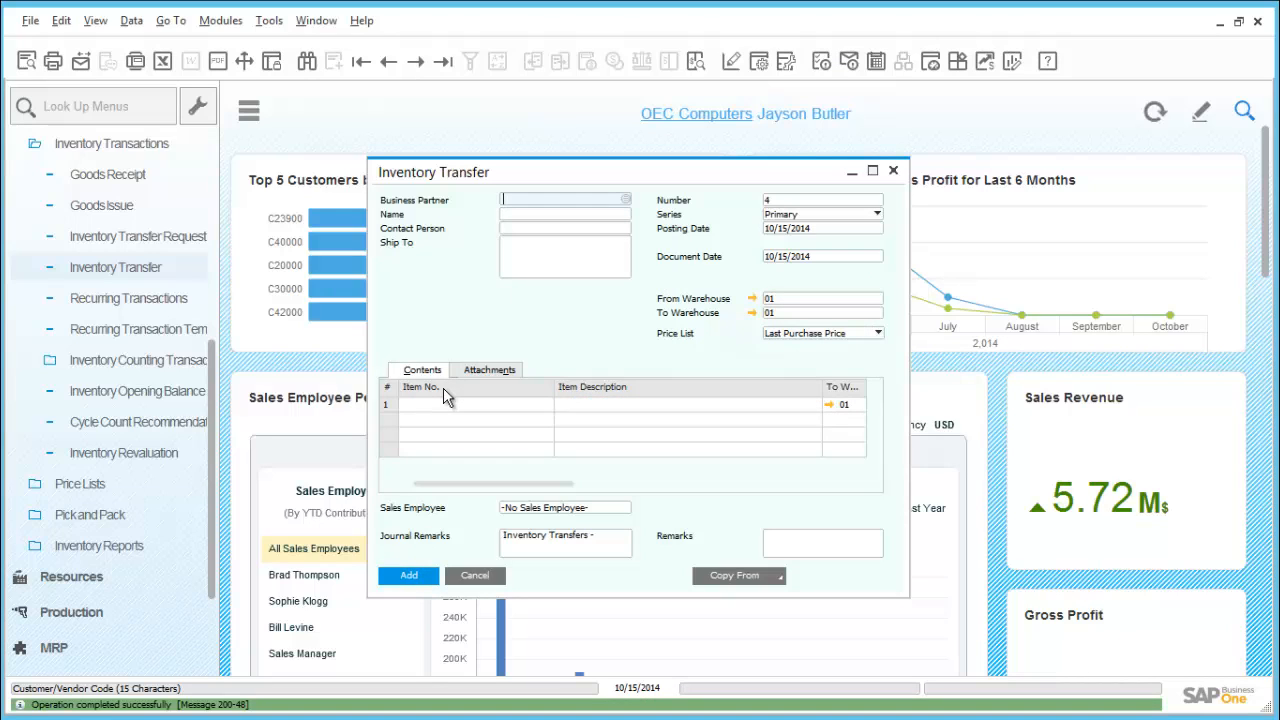
click(475, 576)
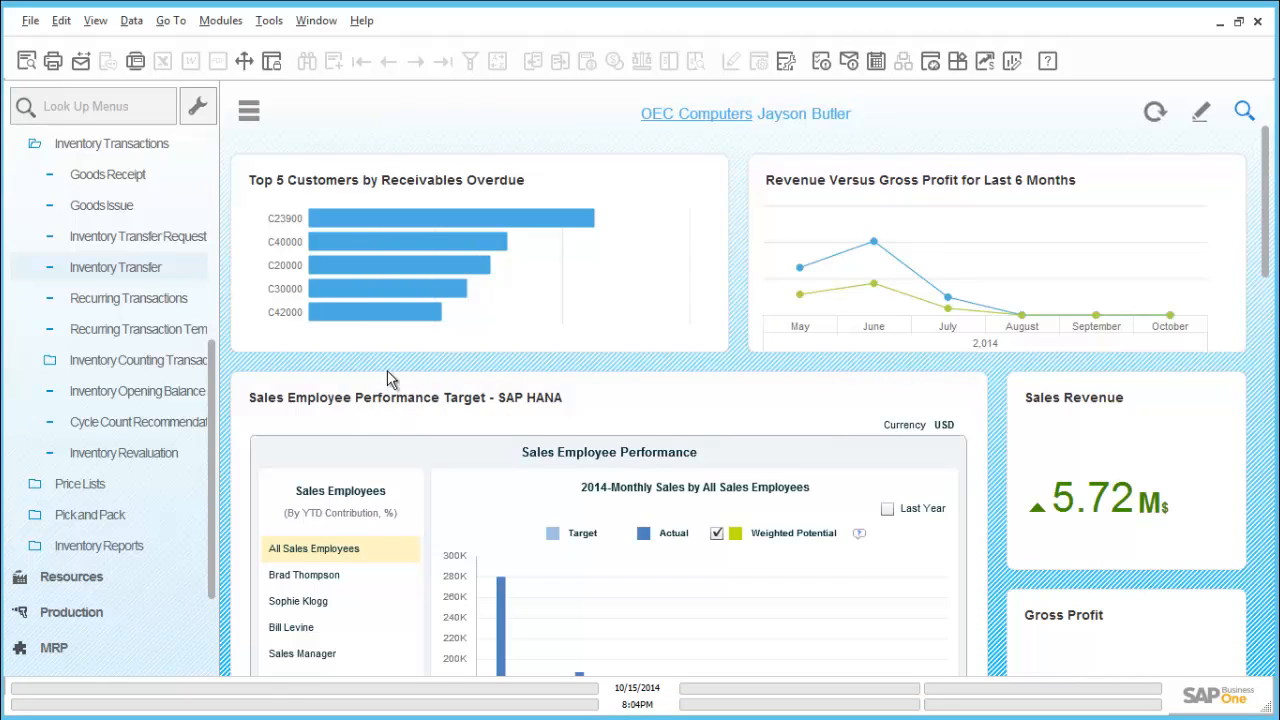
Open the overview of all price lists in the Inventory module
scroll(215, 320, up, 1)
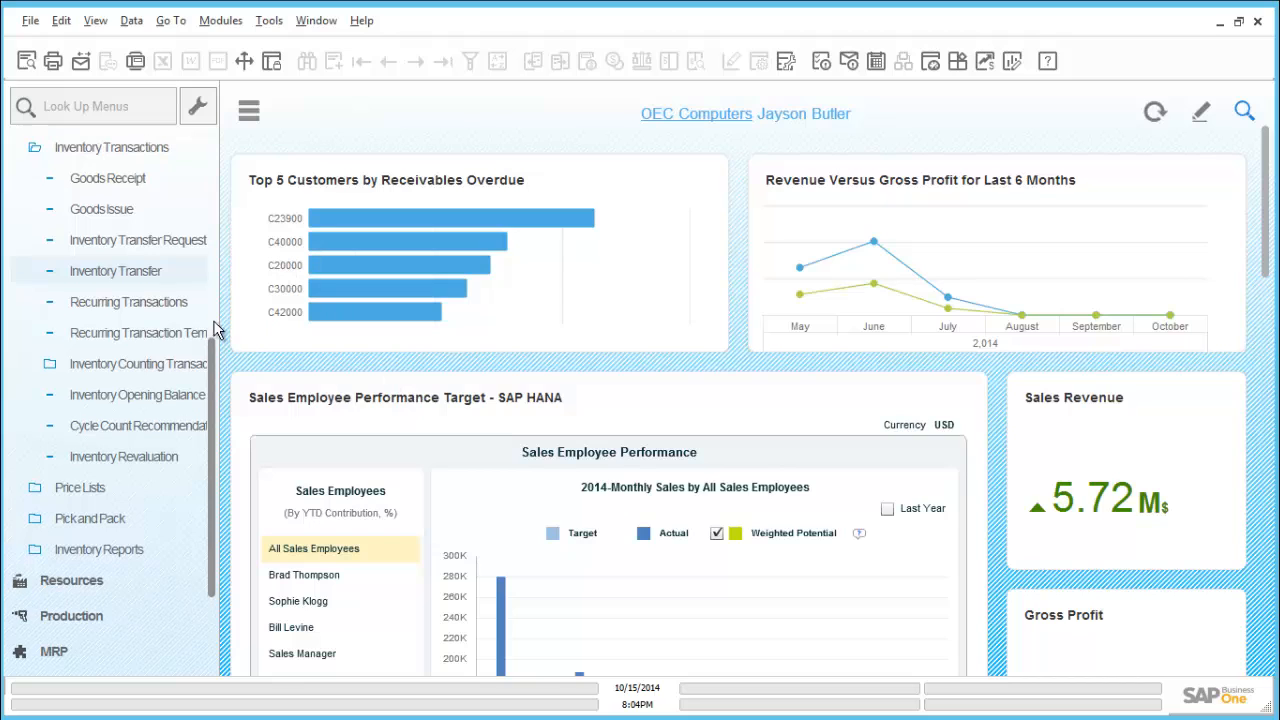
scroll(215, 300, up, 3)
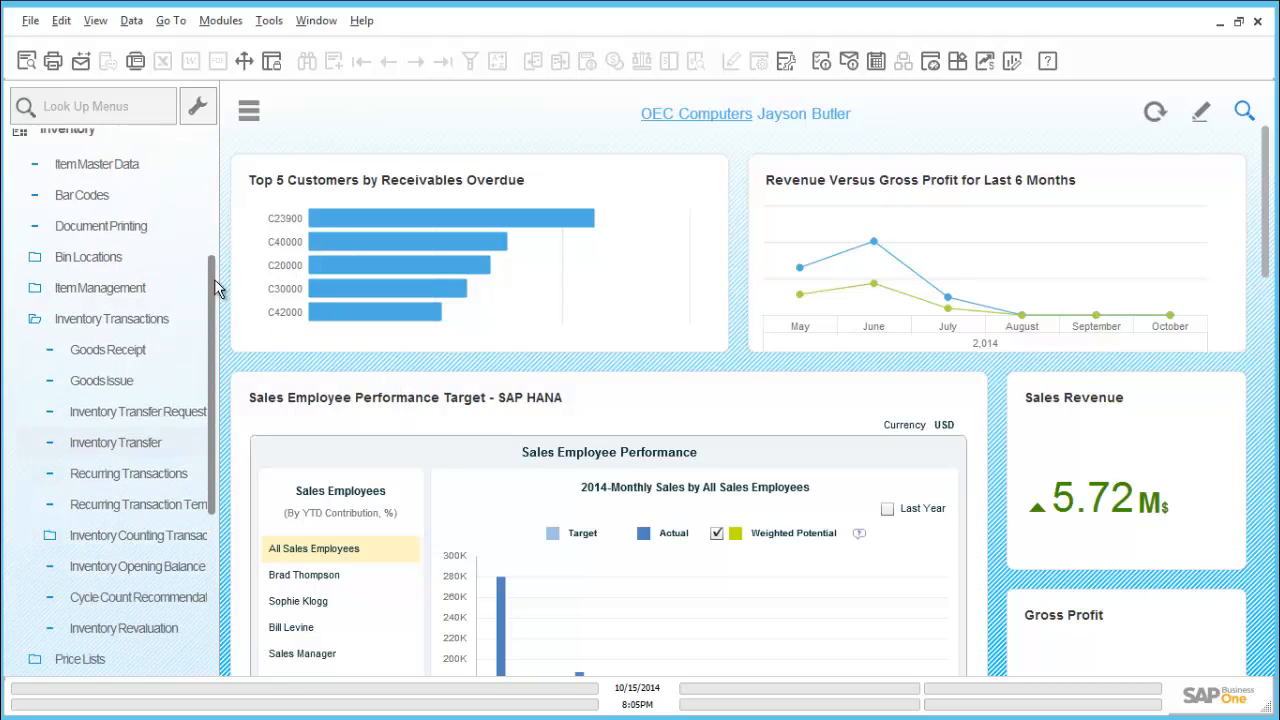
click(160, 325)
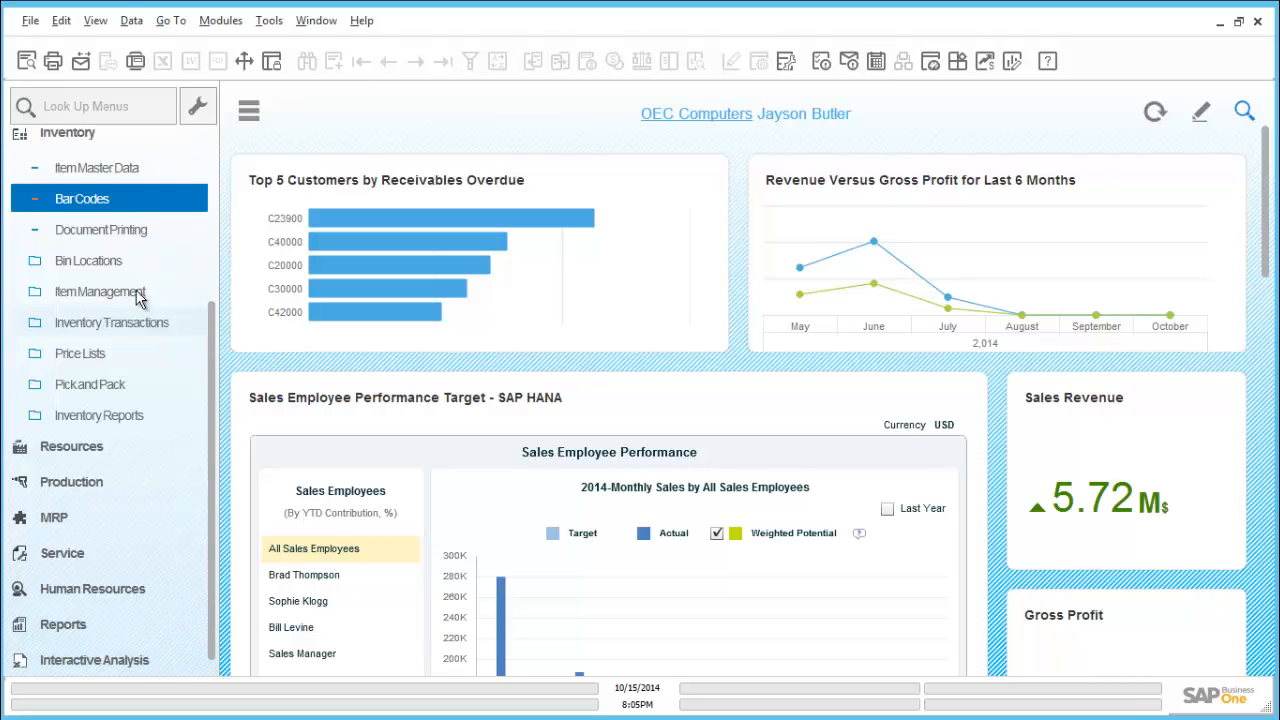
click(125, 355)
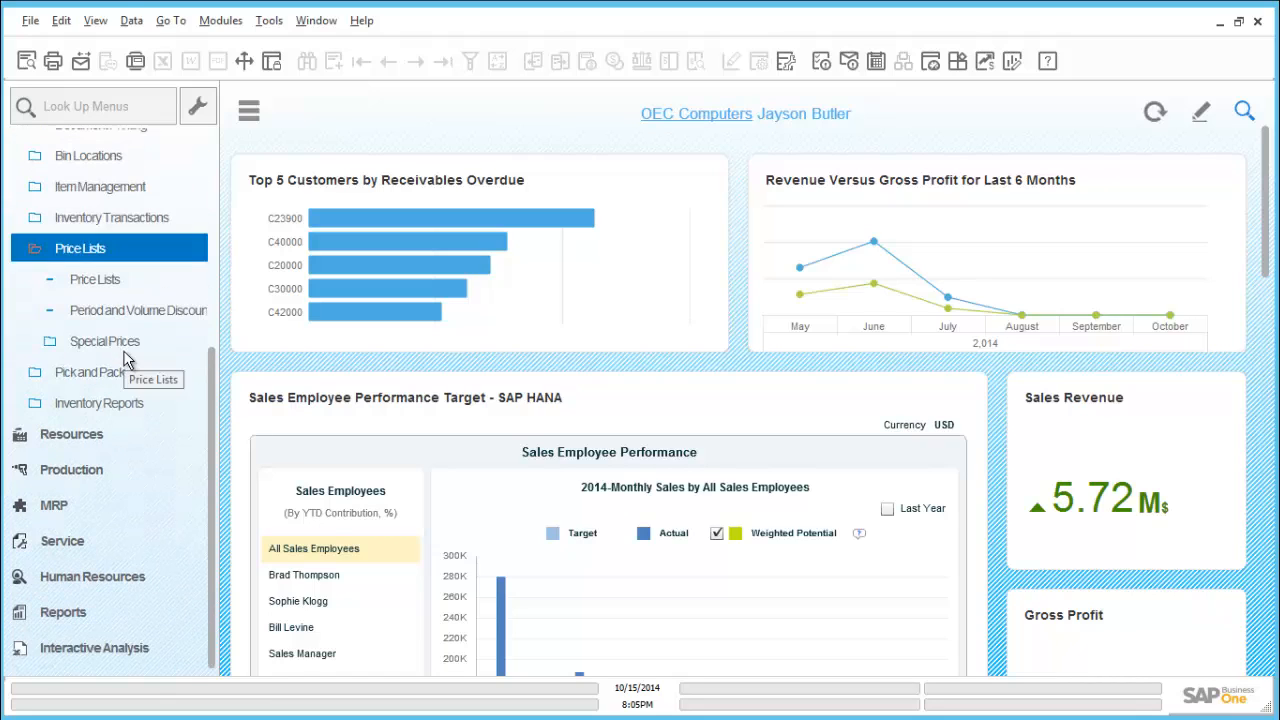
click(123, 288)
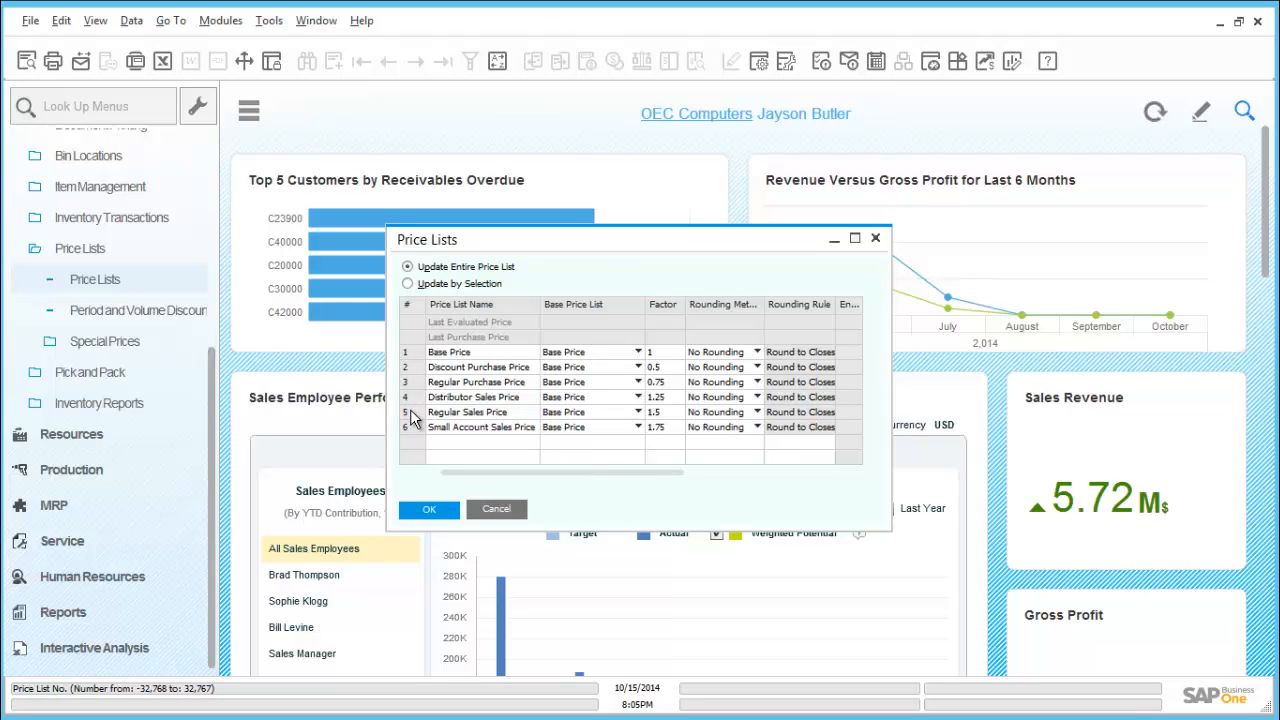
Open the Regular Sales Price list and examine the unit prices of items A00001 and A00004
click(412, 417)
double_click(412, 417)
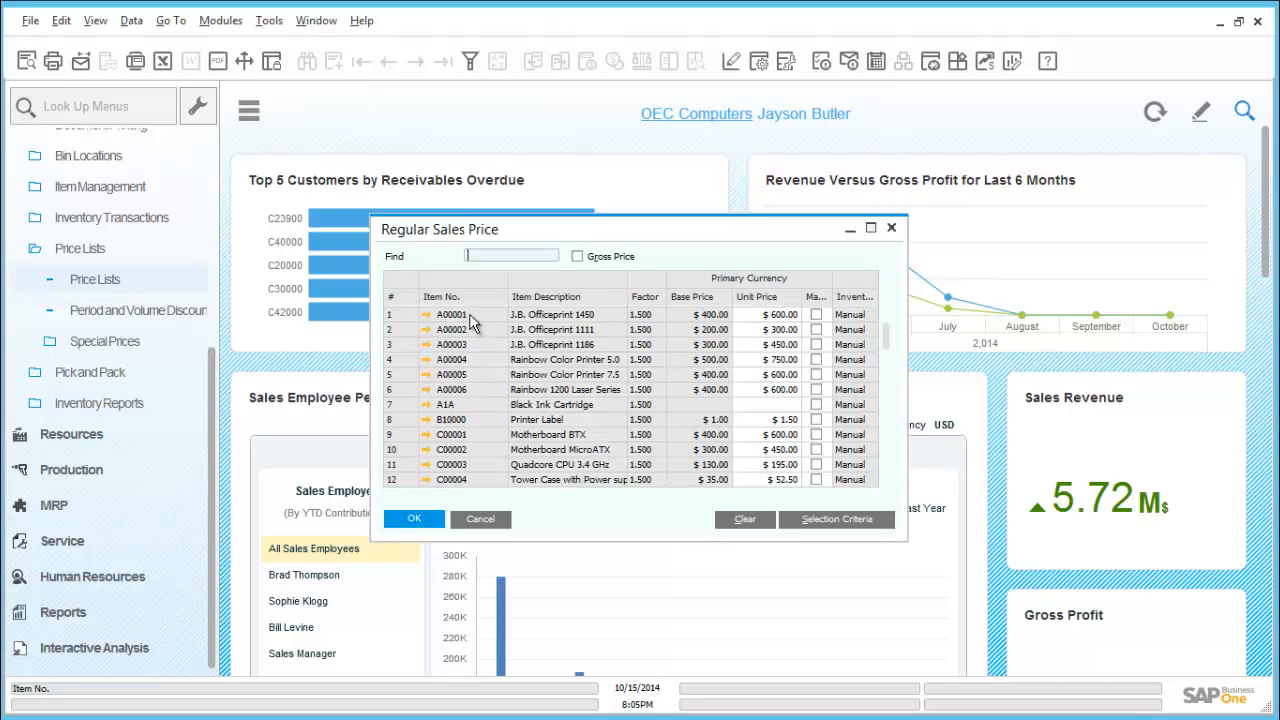
click(757, 316)
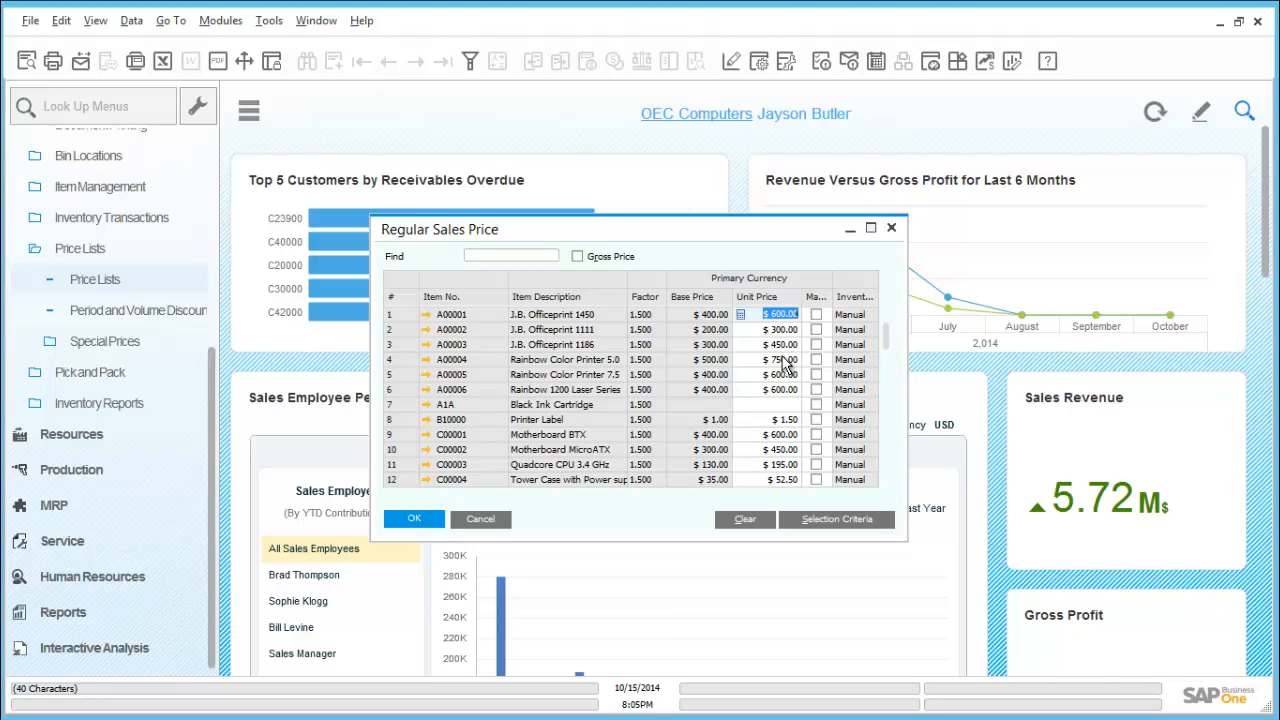
click(785, 361)
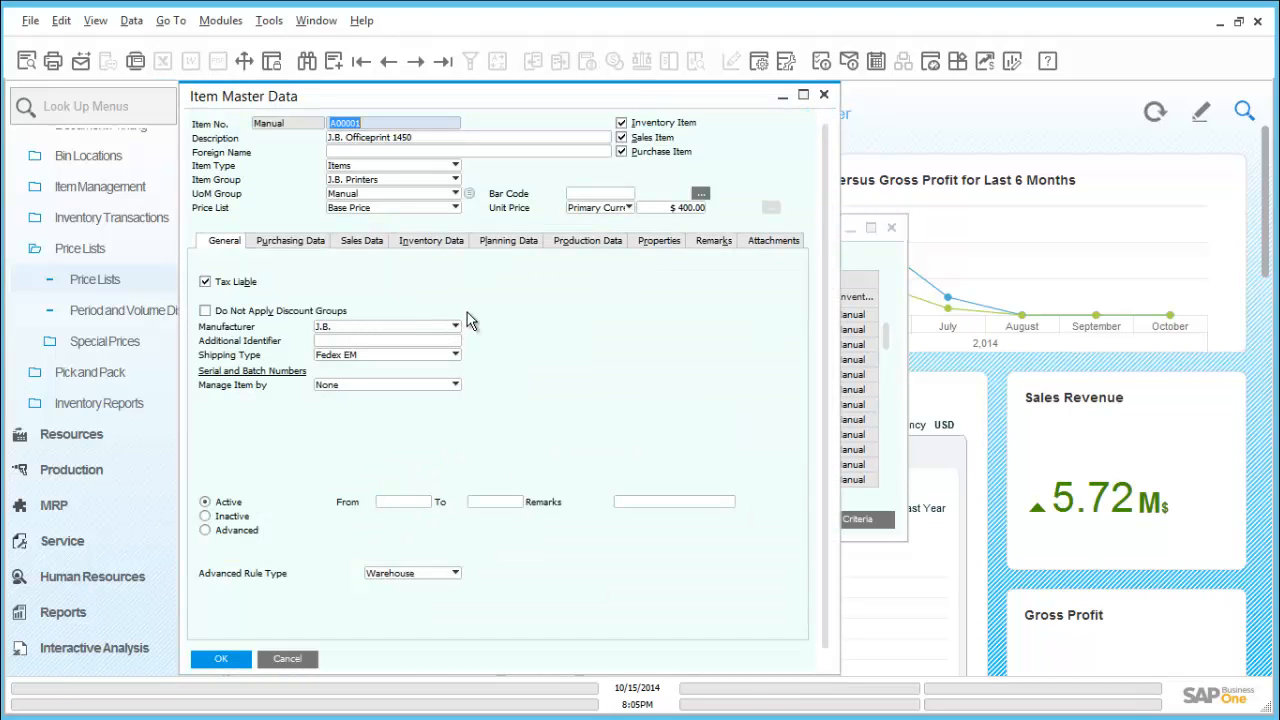
Set the Base Price unit price of item A00001 to $390 in its master data, save it, and close the item
click(698, 209)
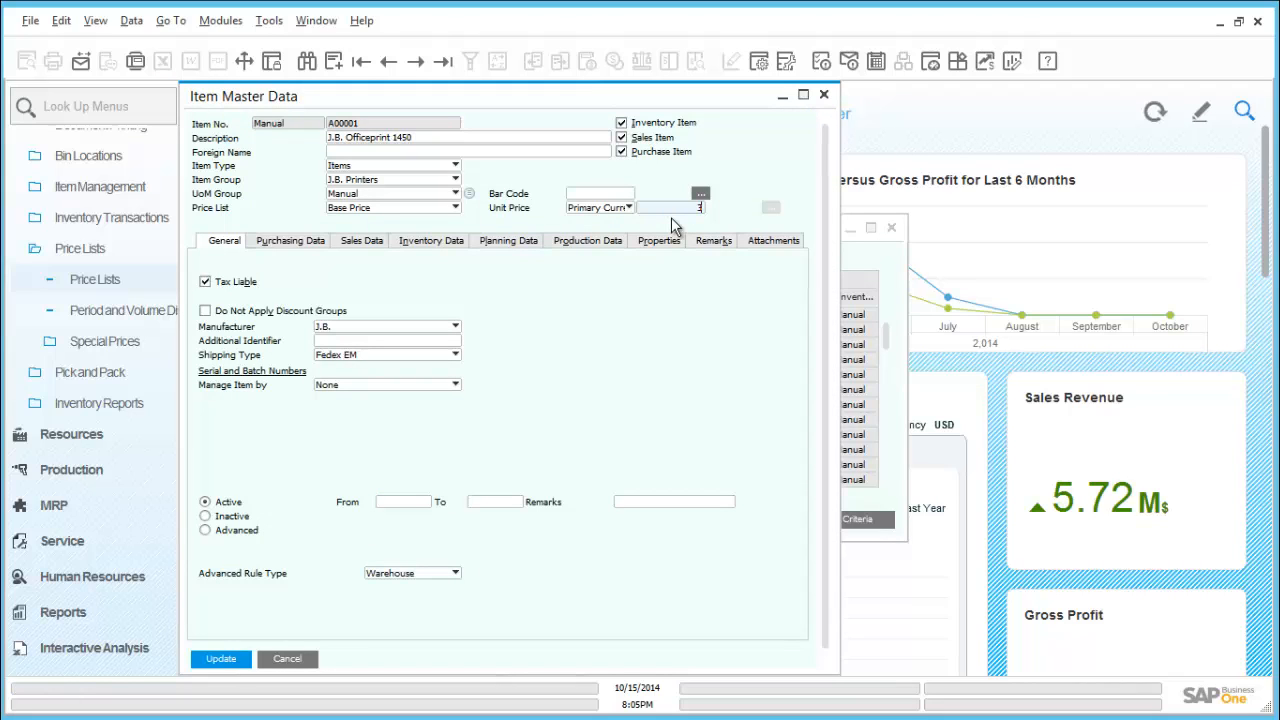
key(Tab)
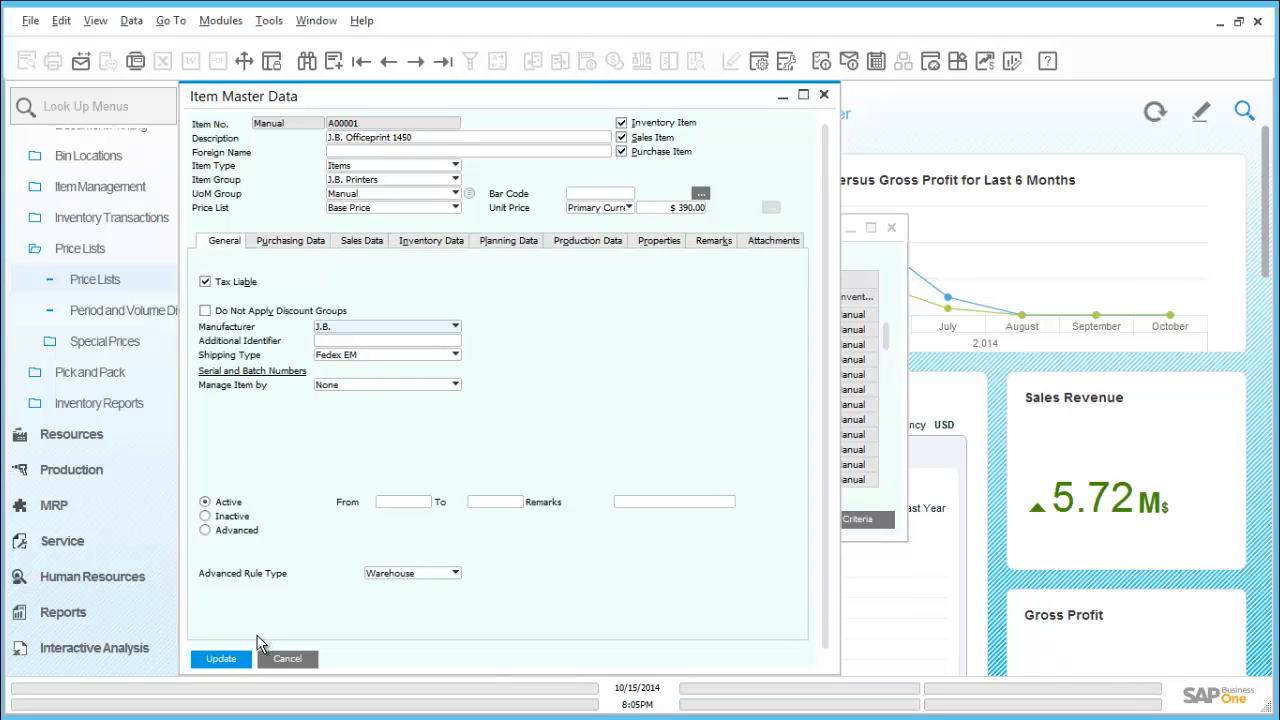
click(225, 665)
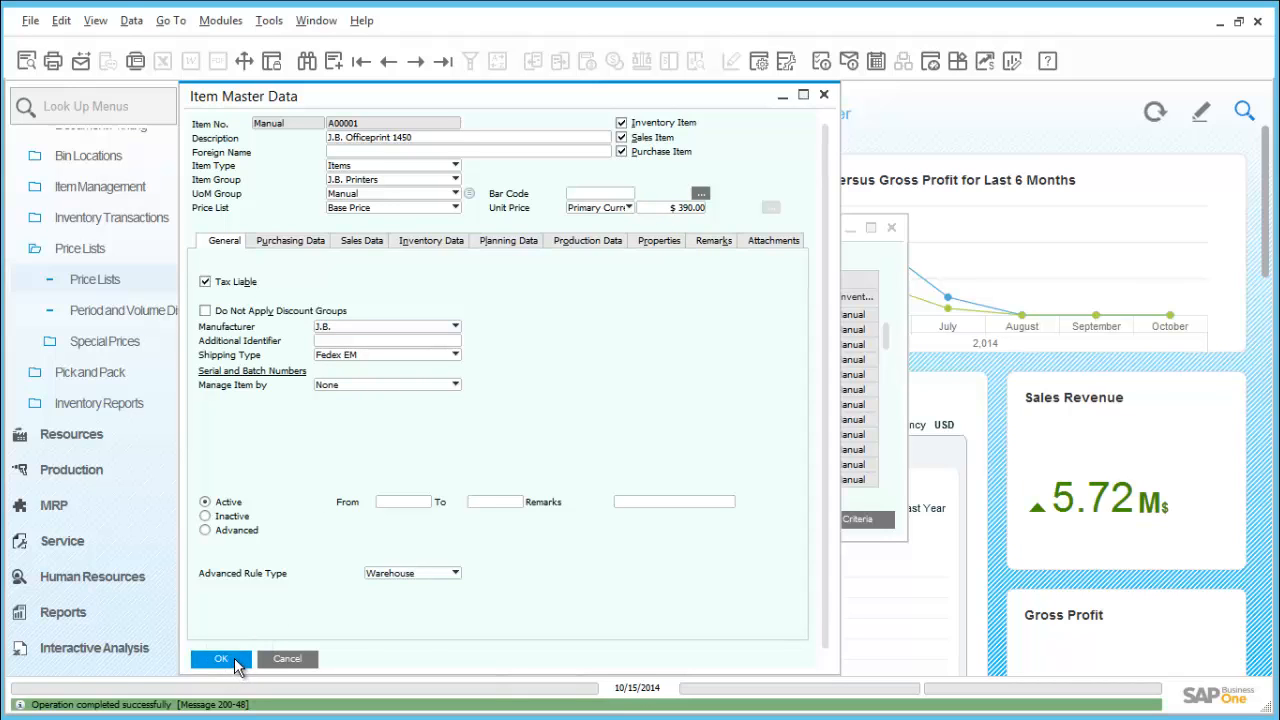
click(238, 665)
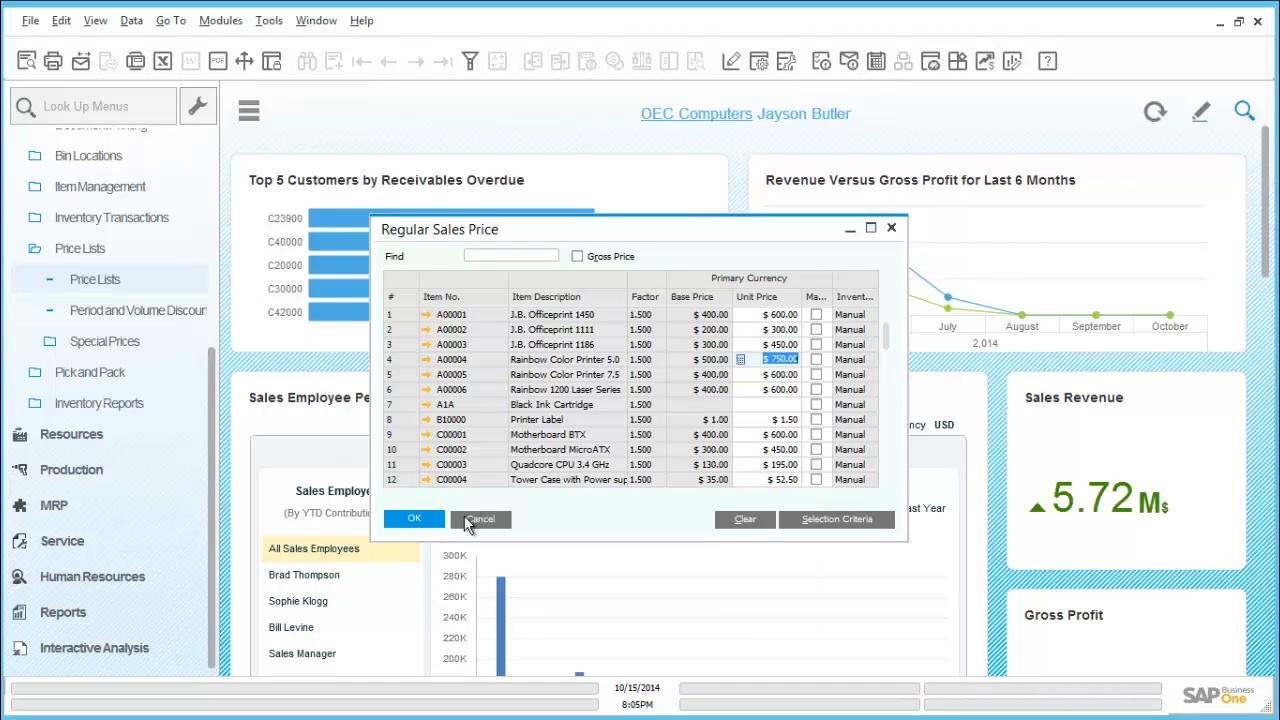
Reopen the Regular Sales Price list to check the price of item A00001, and close the price list windows
click(470, 519)
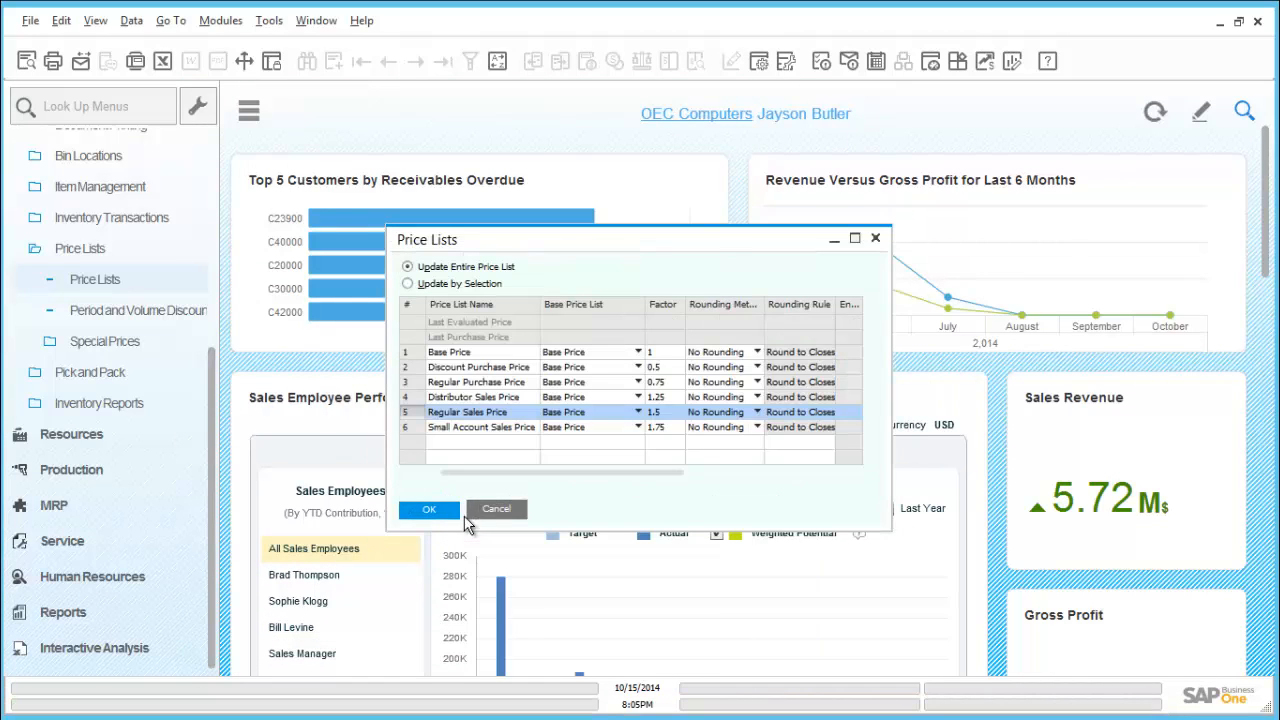
double_click(411, 413)
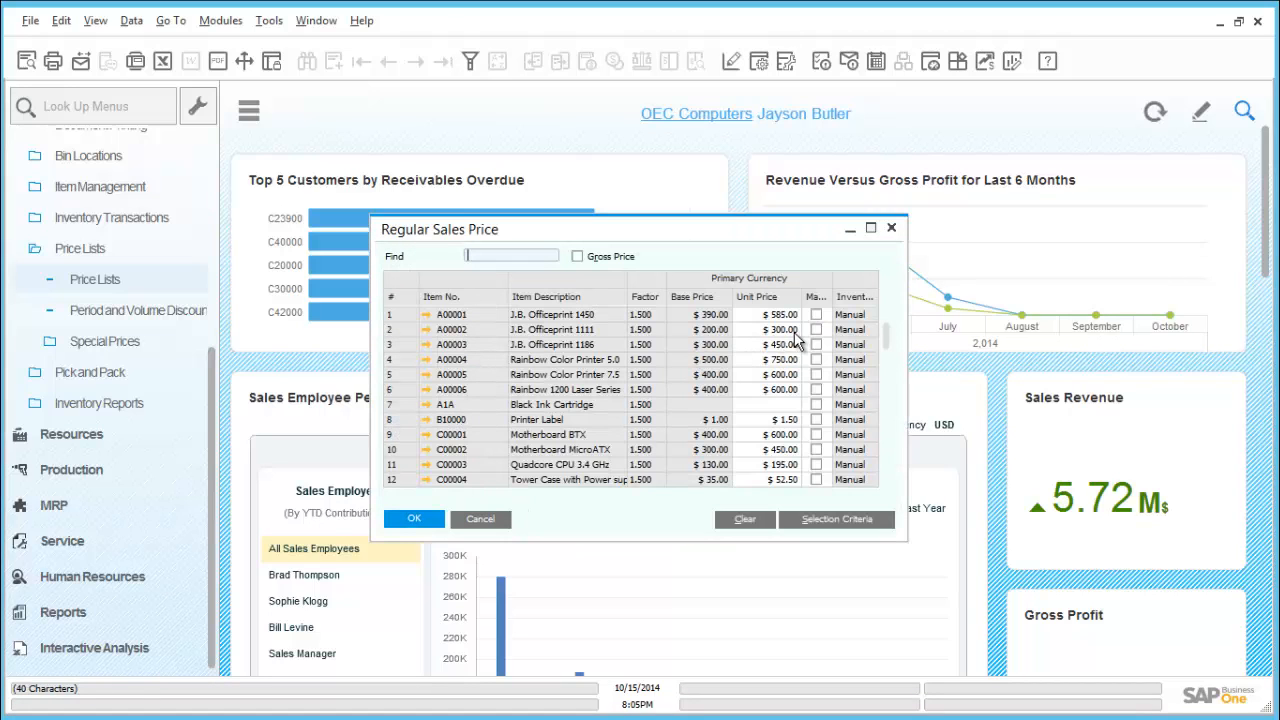
click(414, 518)
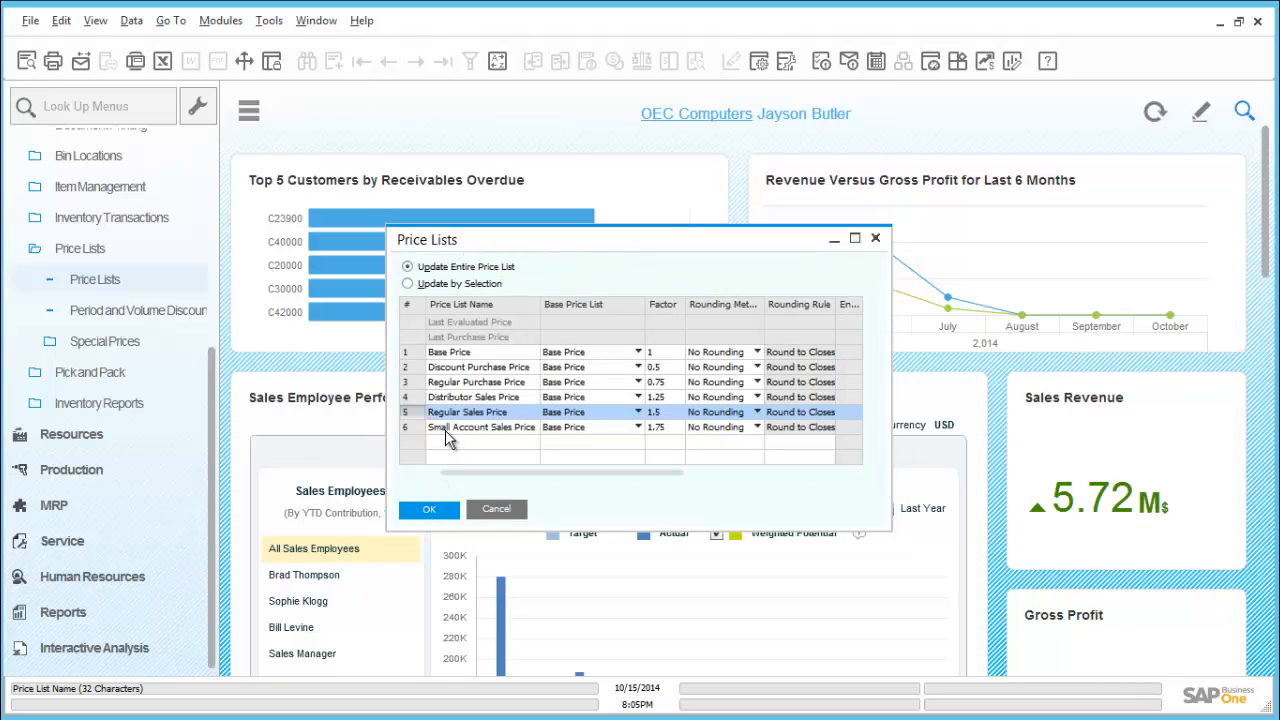
click(496, 510)
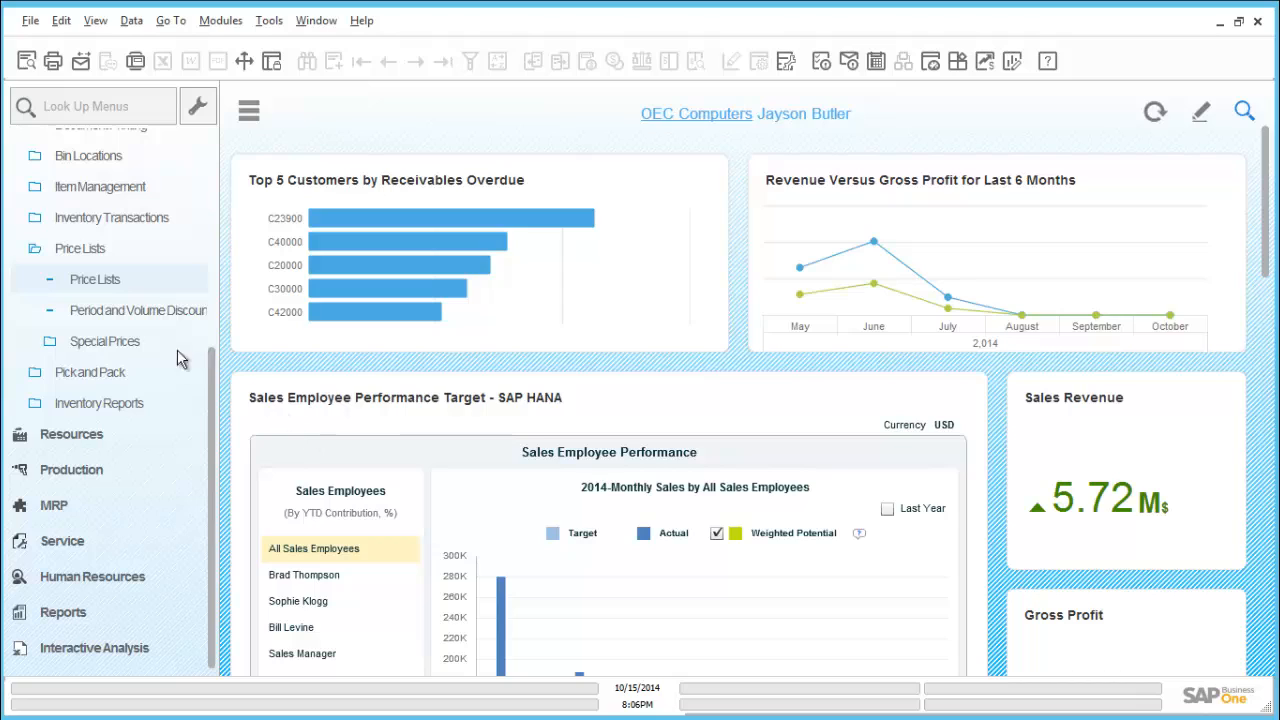
Open the period and volume discounts for the Regular Sales Price list and enter item A00006 in the first row
click(121, 312)
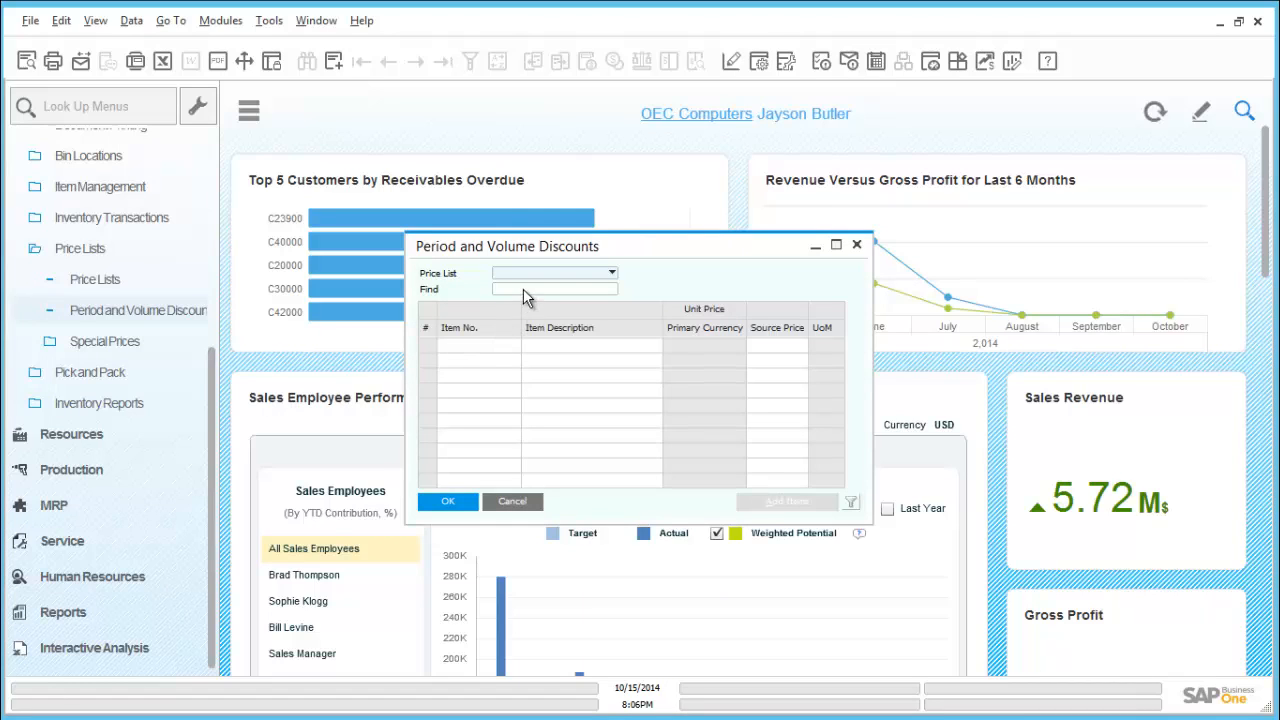
click(553, 280)
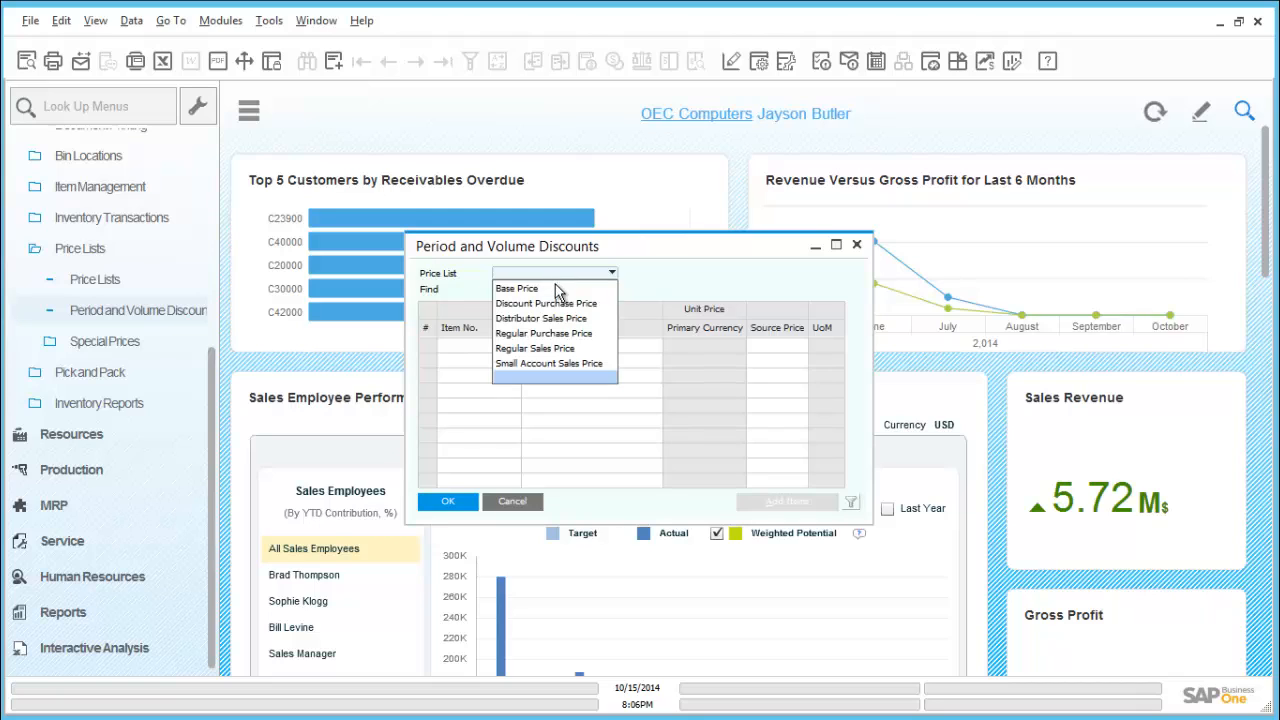
click(549, 349)
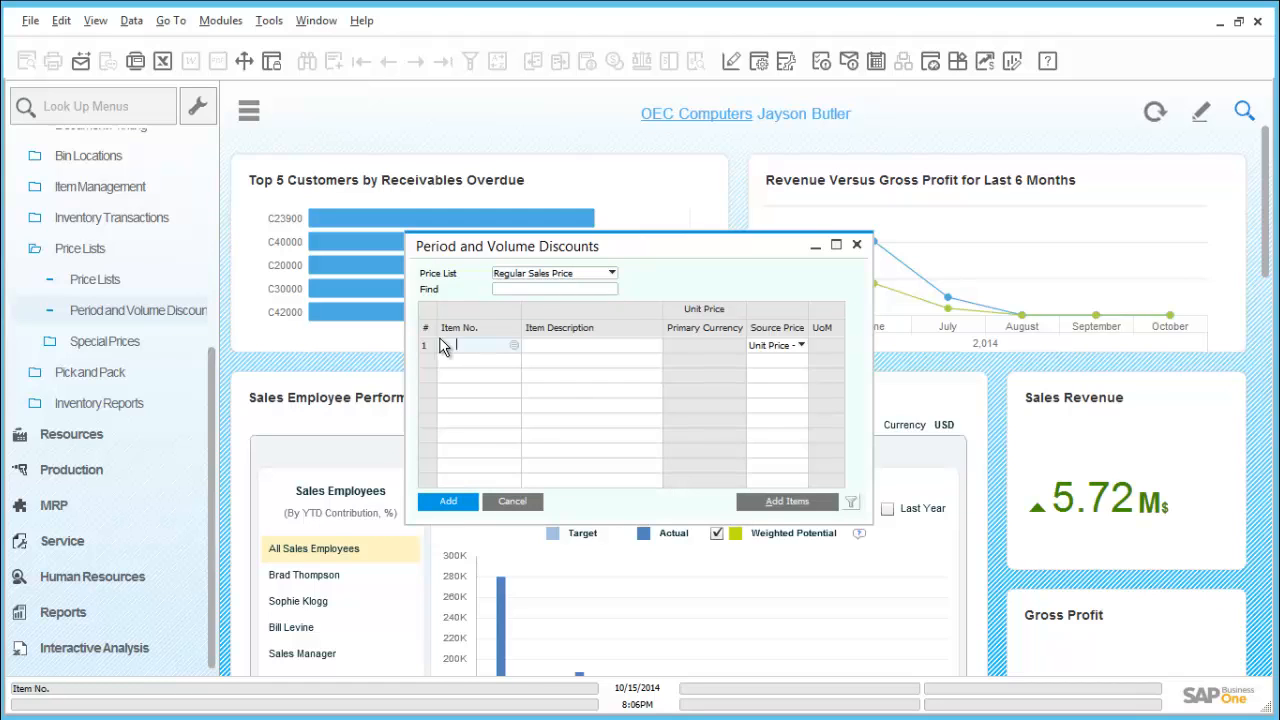
text(a0009)
key(Tab)
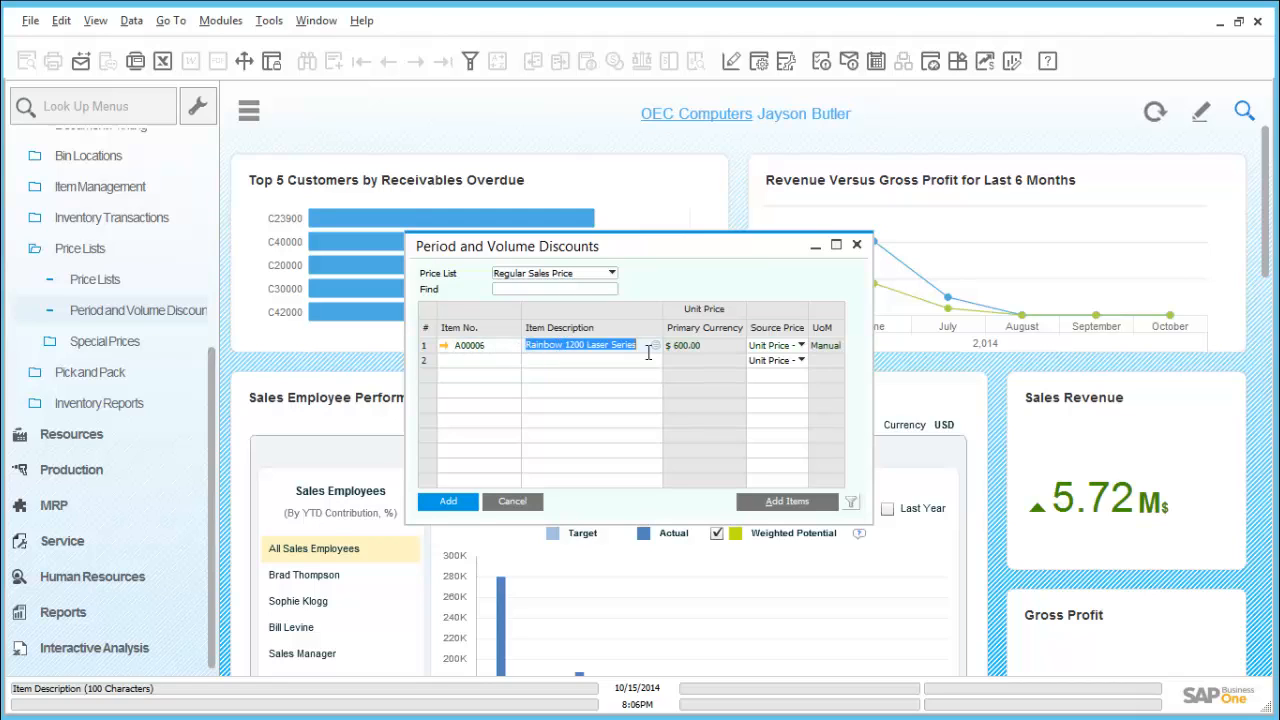
Define a 20% period discount for item A00006 on the row starting 10/15/2014, valid to 10/31/2014
double_click(426, 343)
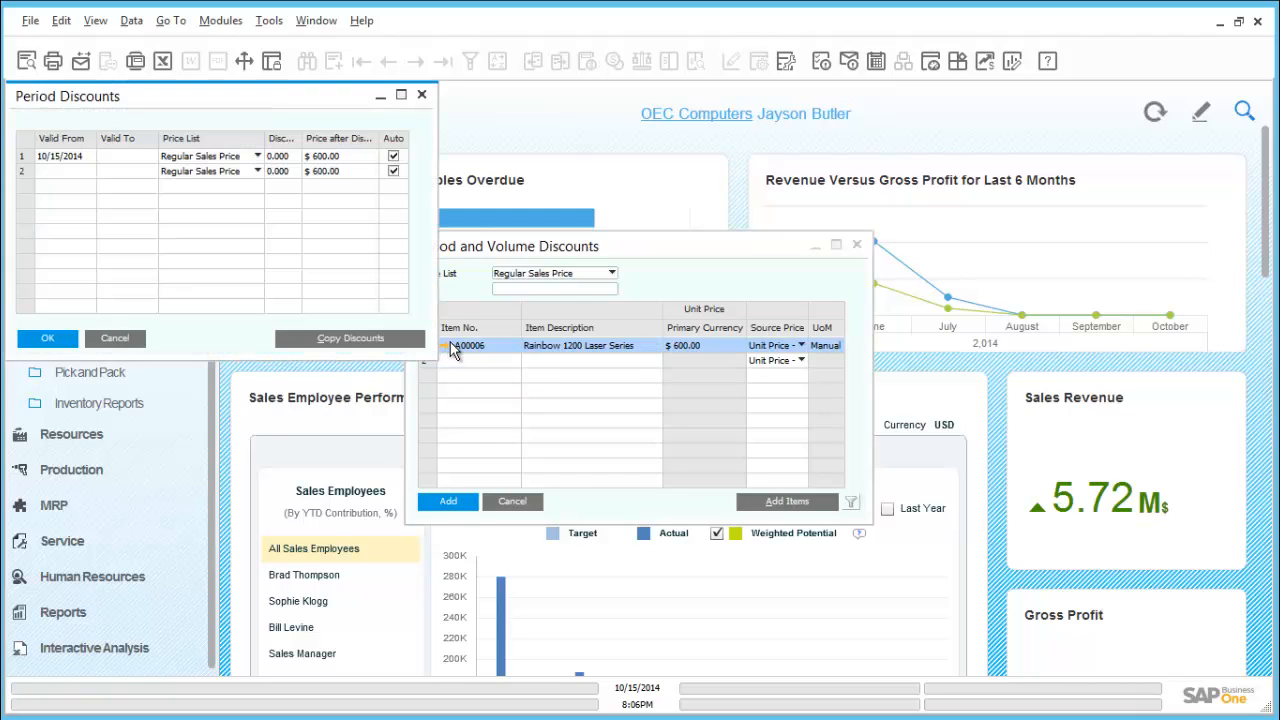
click(128, 162)
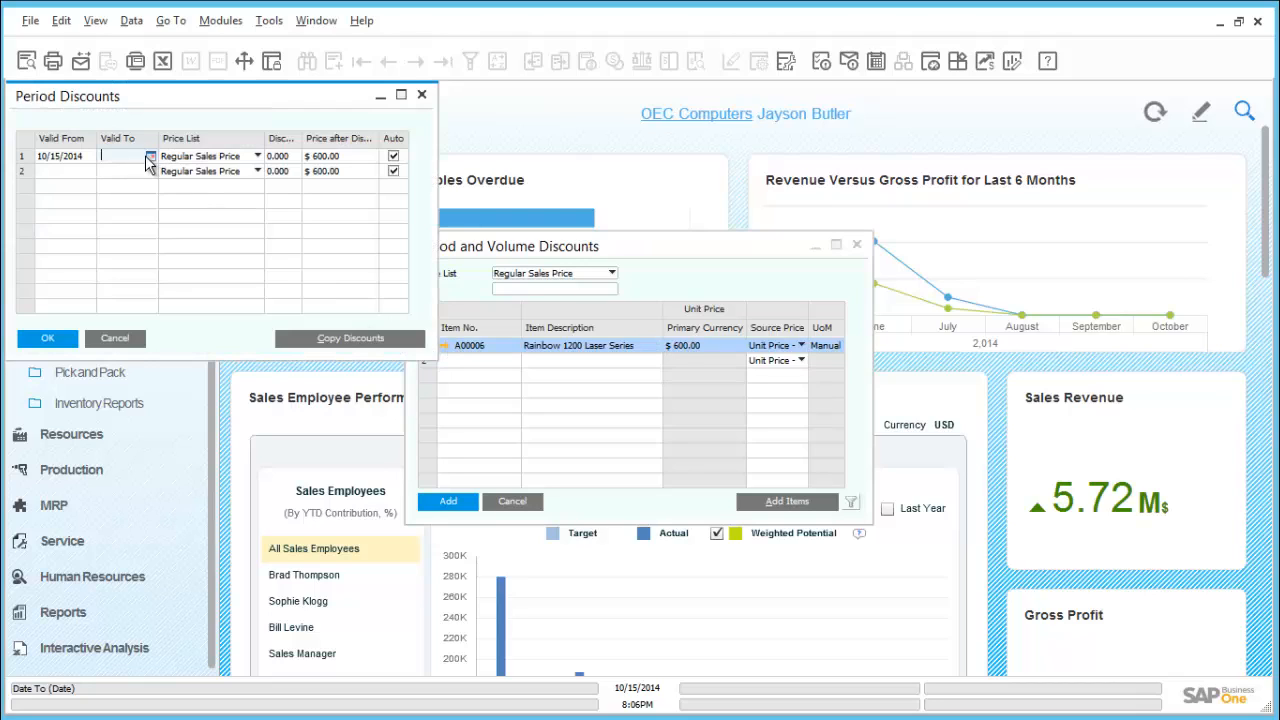
text(10/)
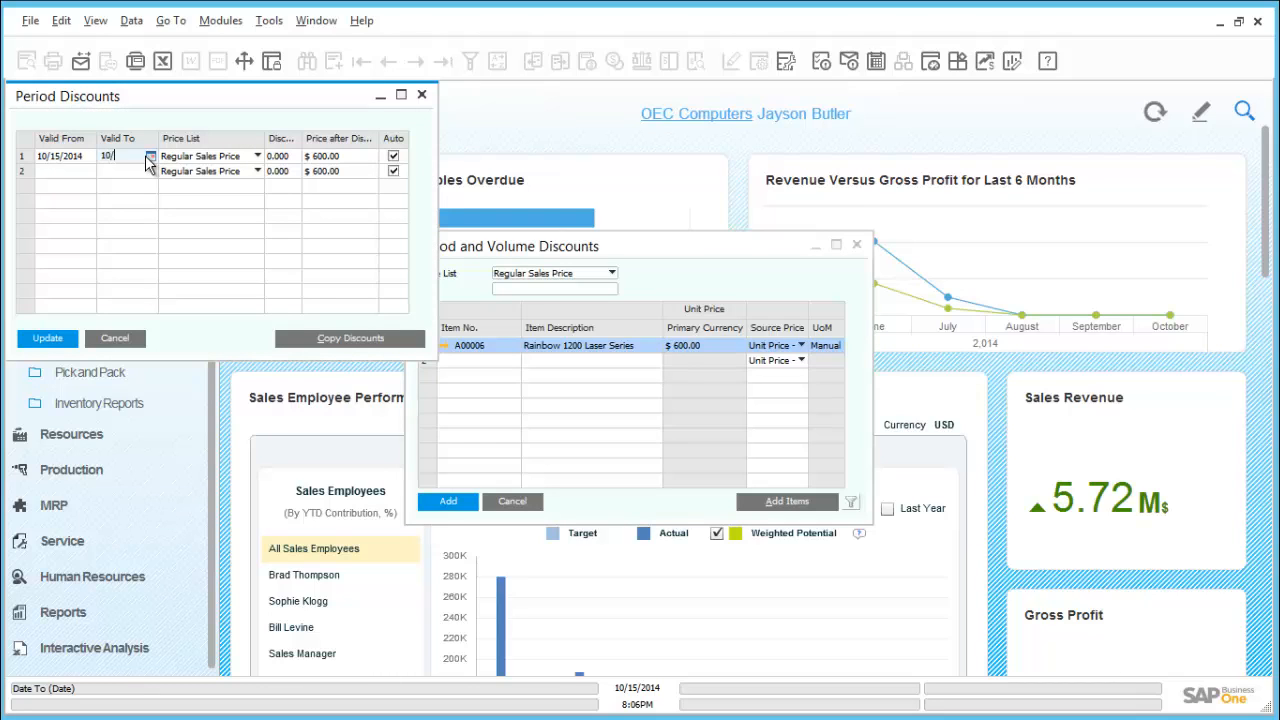
text(31/2014)
key(Tab)
key(Tab)
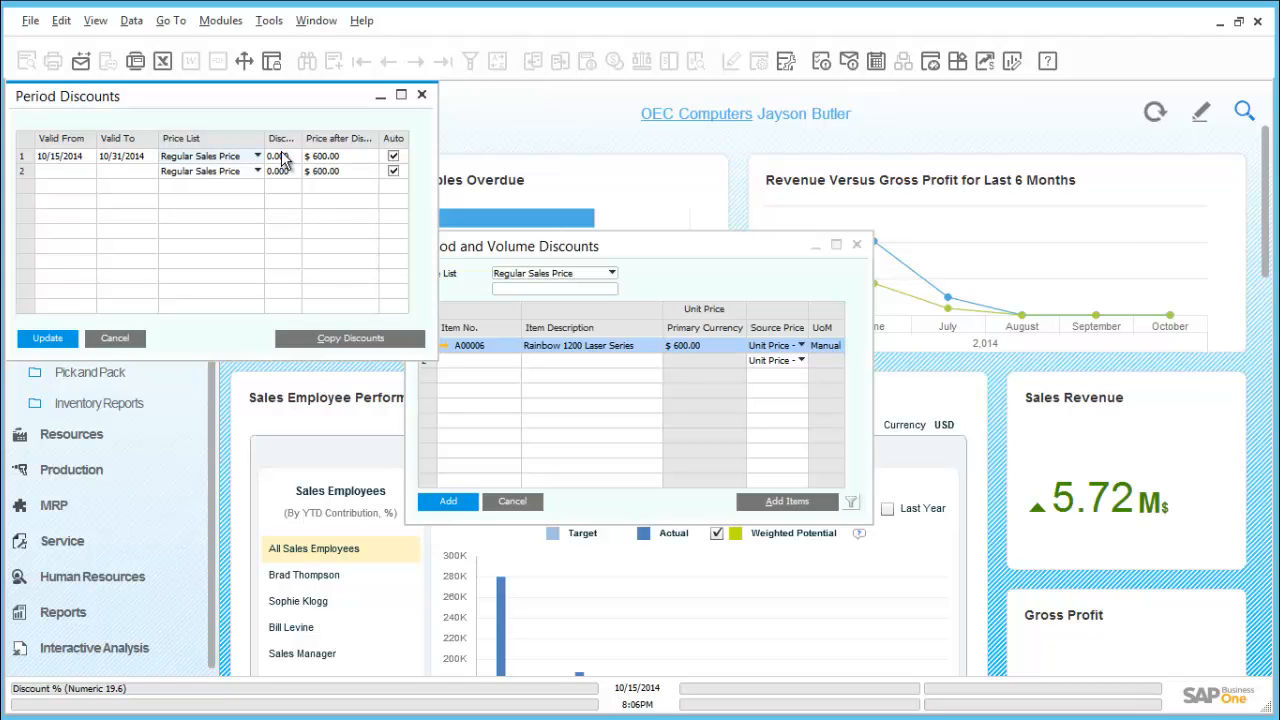
text(20)
key(Tab)
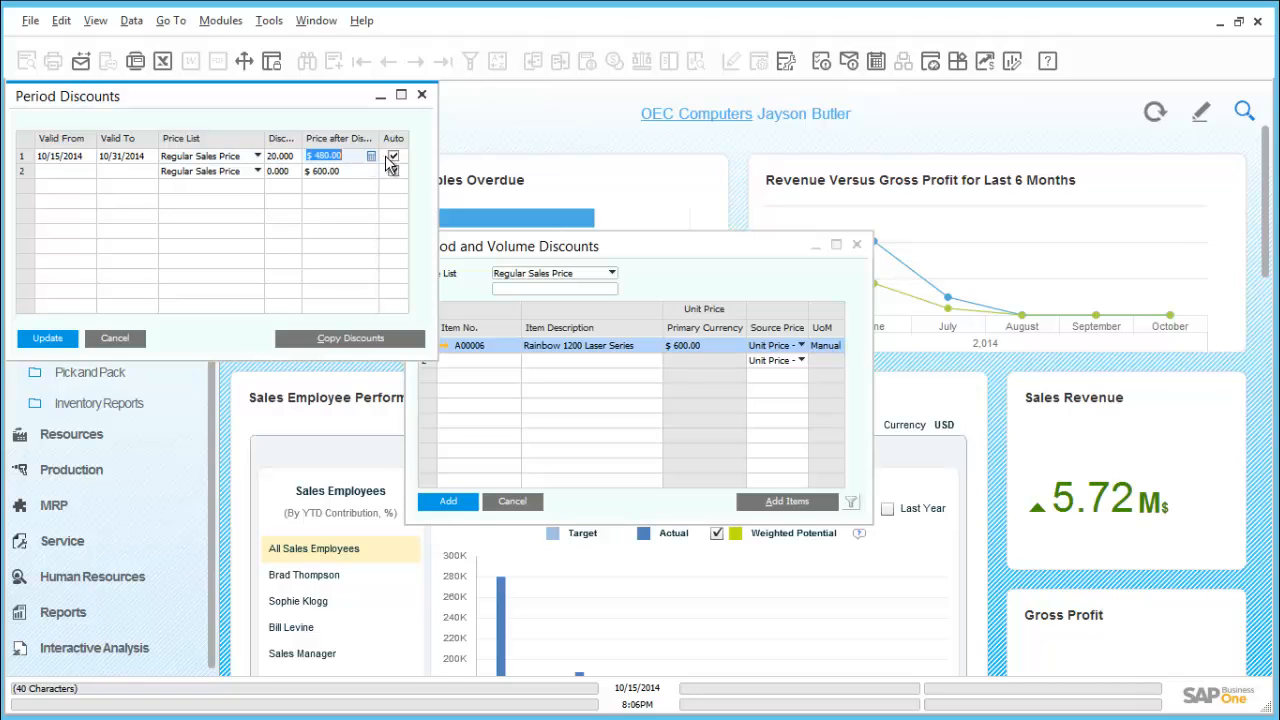
Open the volume discounts for the A00006 discount period and set the first tier's quantity to 100
click(22, 160)
double_click(22, 160)
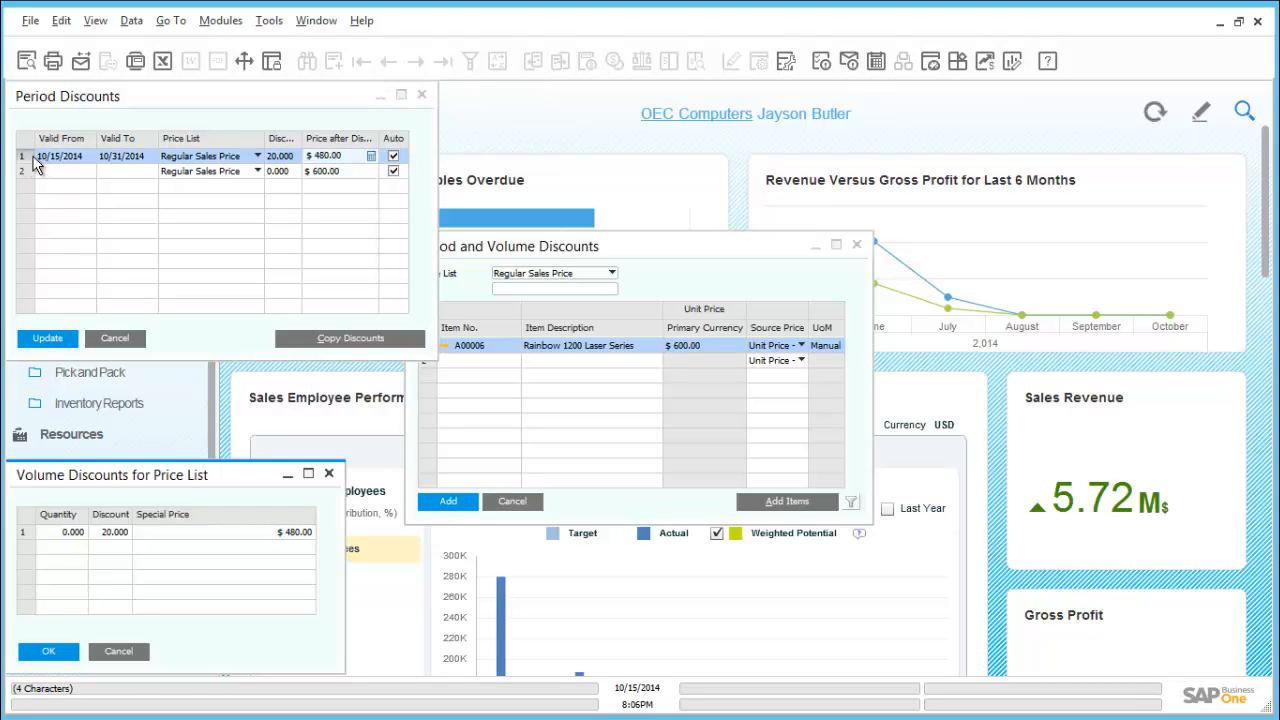
drag(131, 484, 203, 340)
click(148, 395)
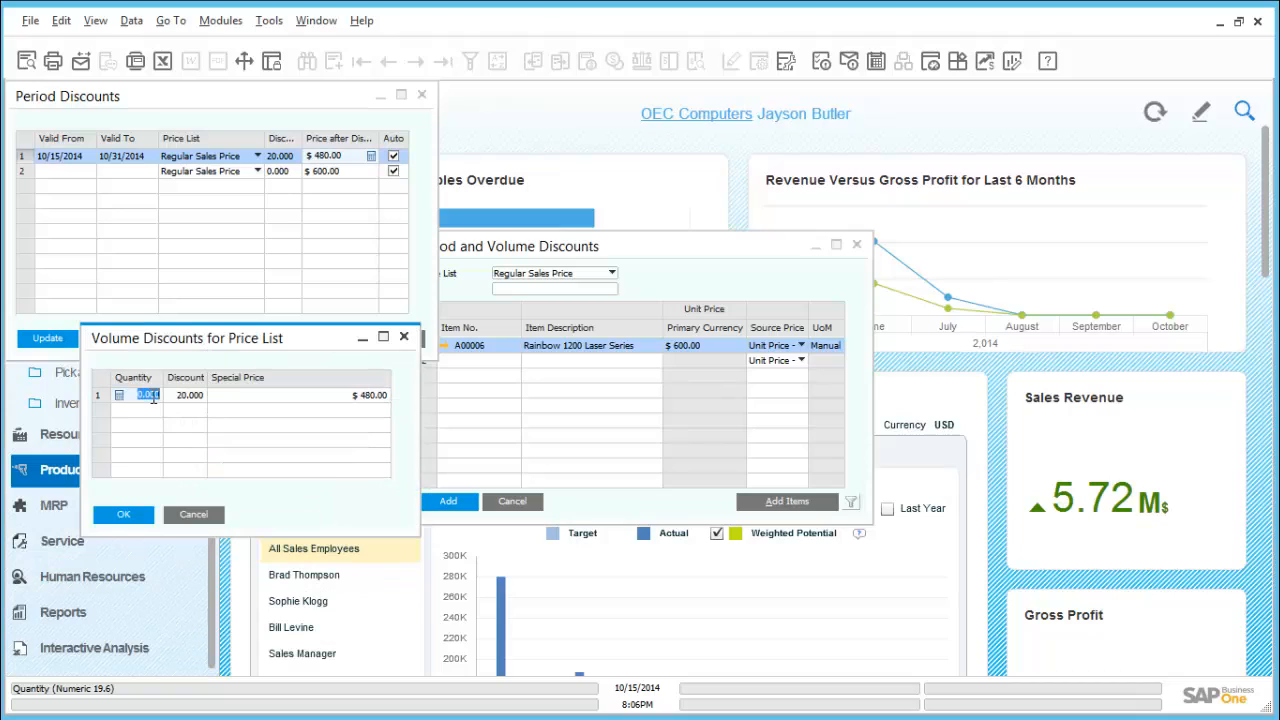
text(100)
key(Tab)
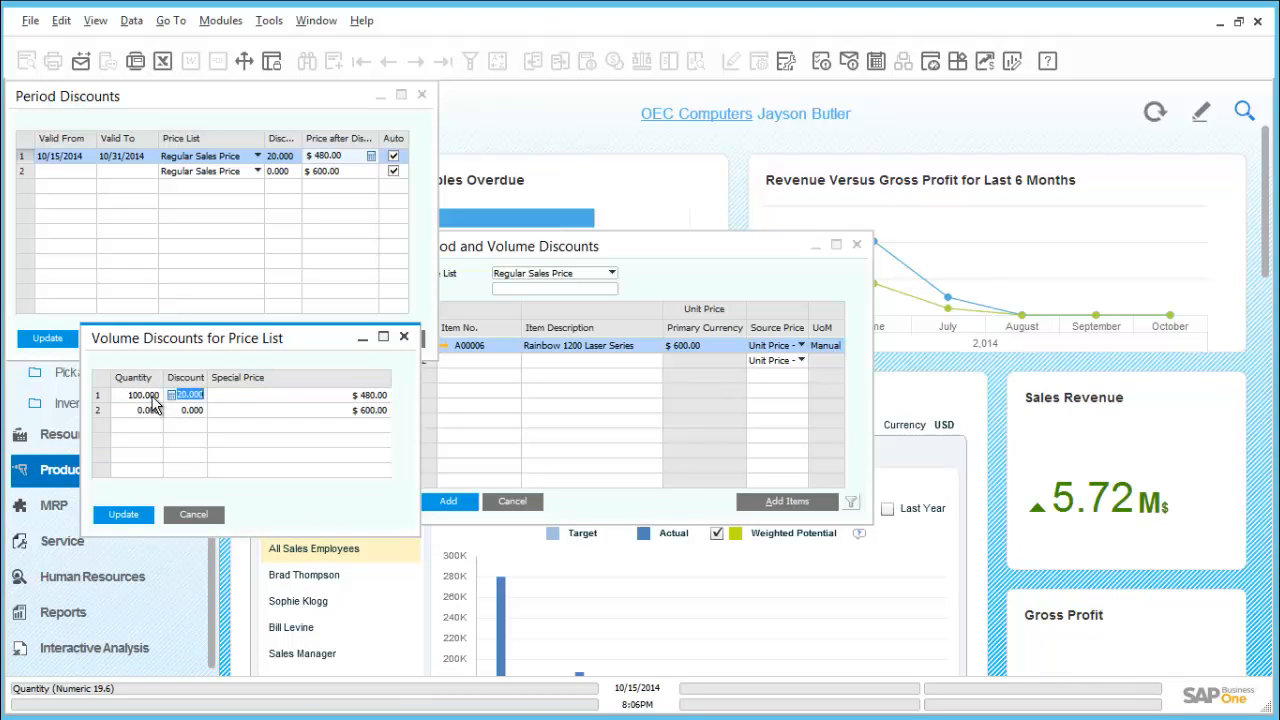
text(10)
key(Tab)
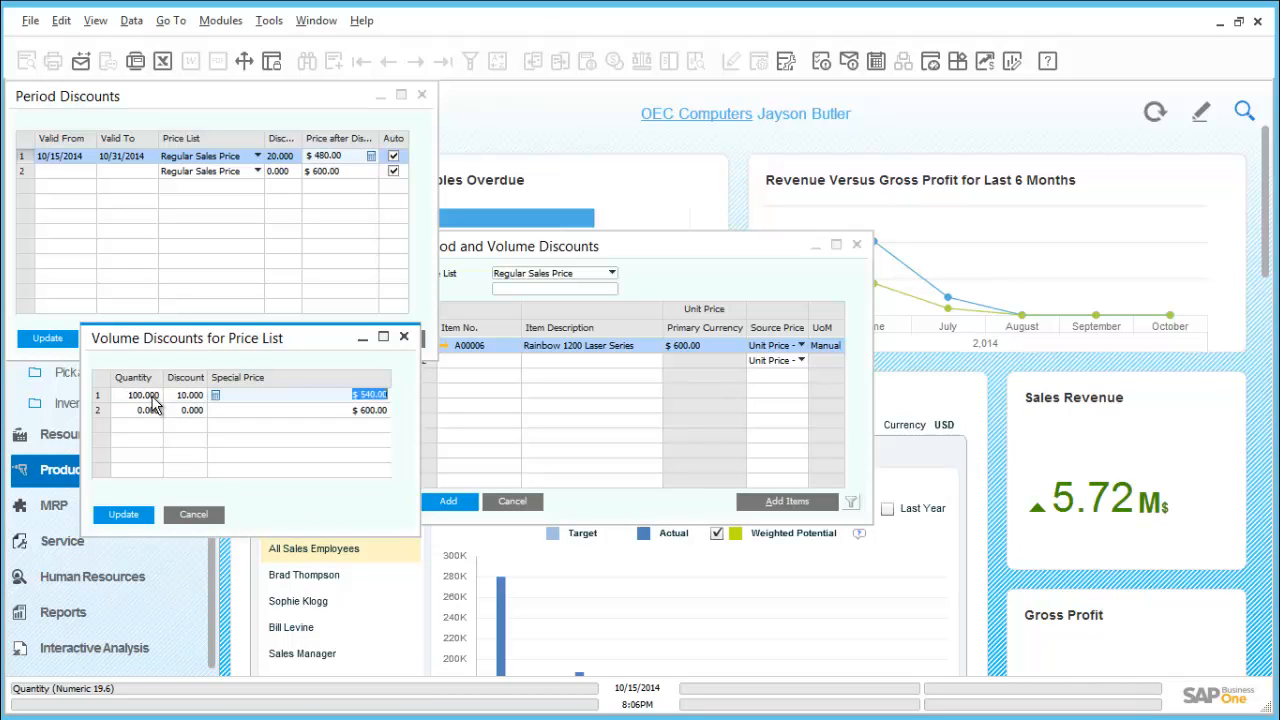
key(shift+Tab)
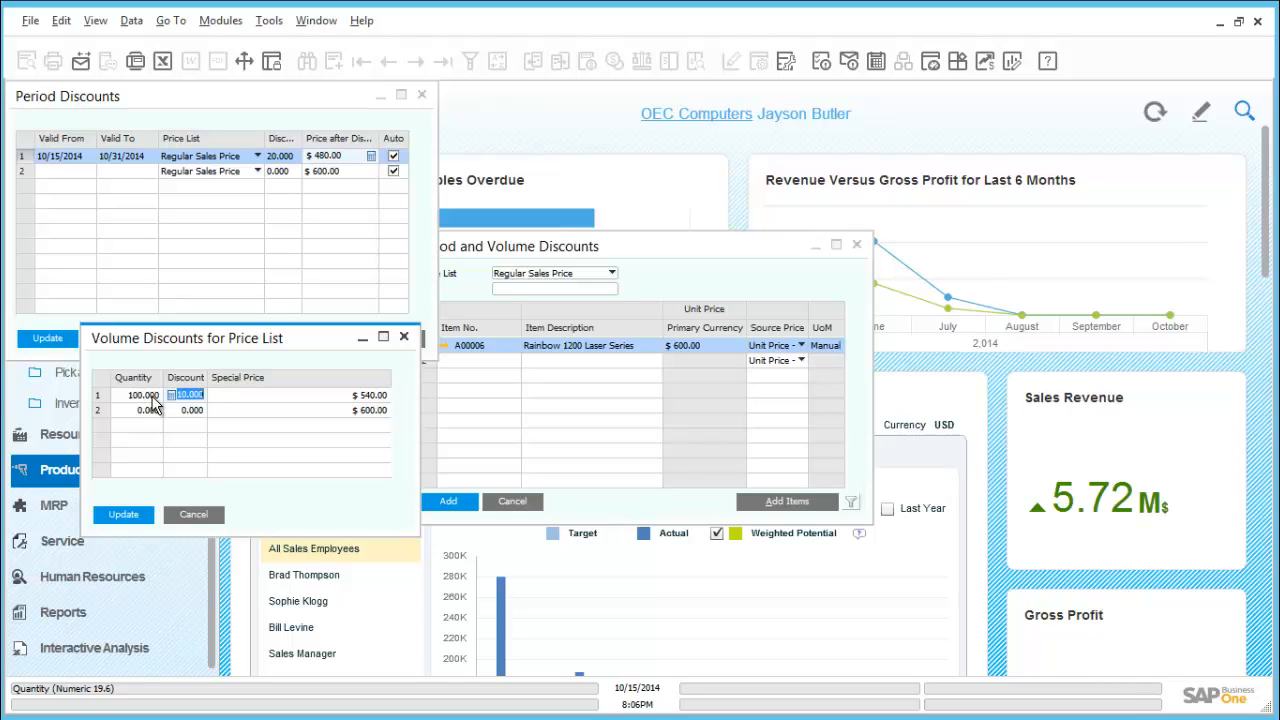
Set the first volume tier's discount to 50% and add a second tier of quantity 500 with a 55% discount
text(50)
key(Tab)
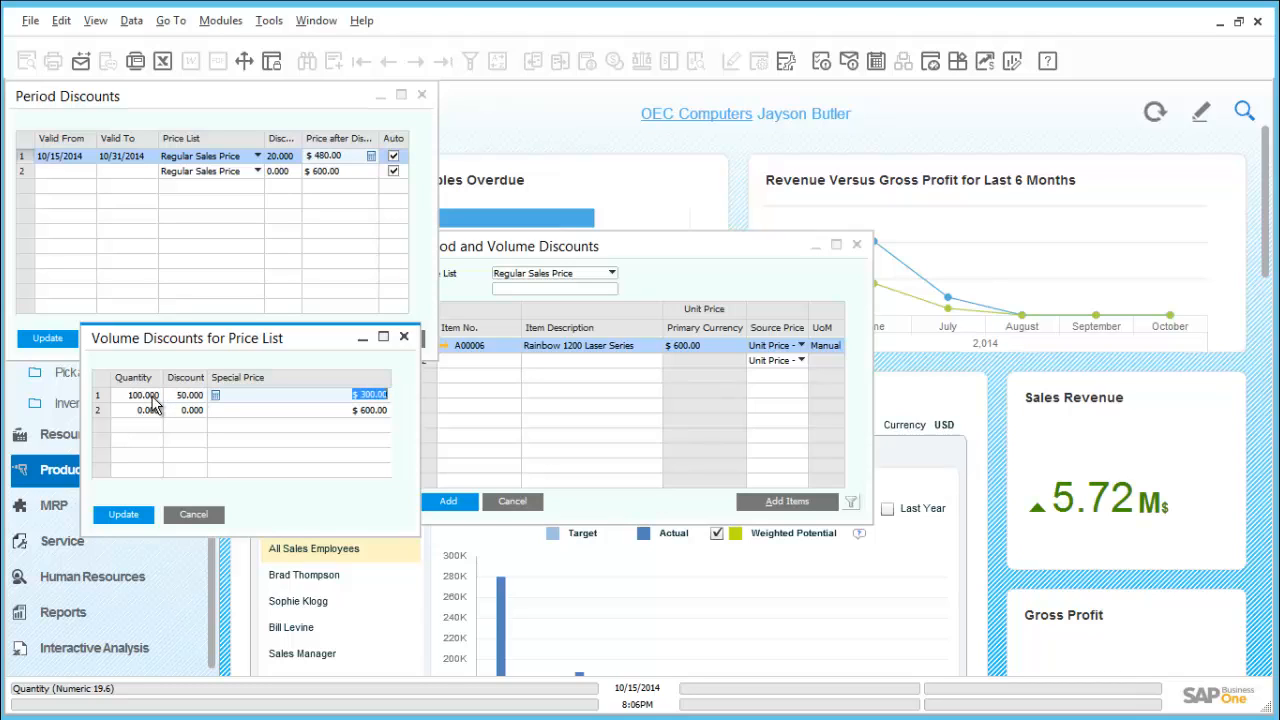
key(Tab)
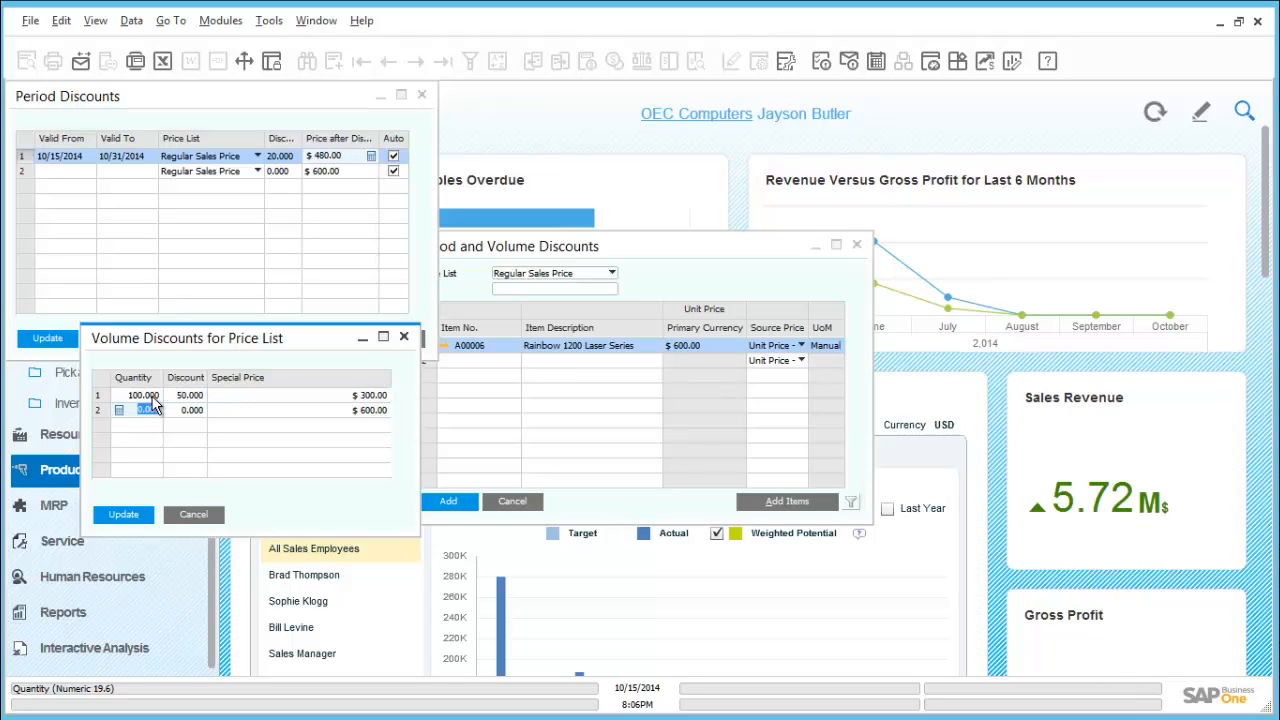
key(BackSpace)
text(500)
key(Tab)
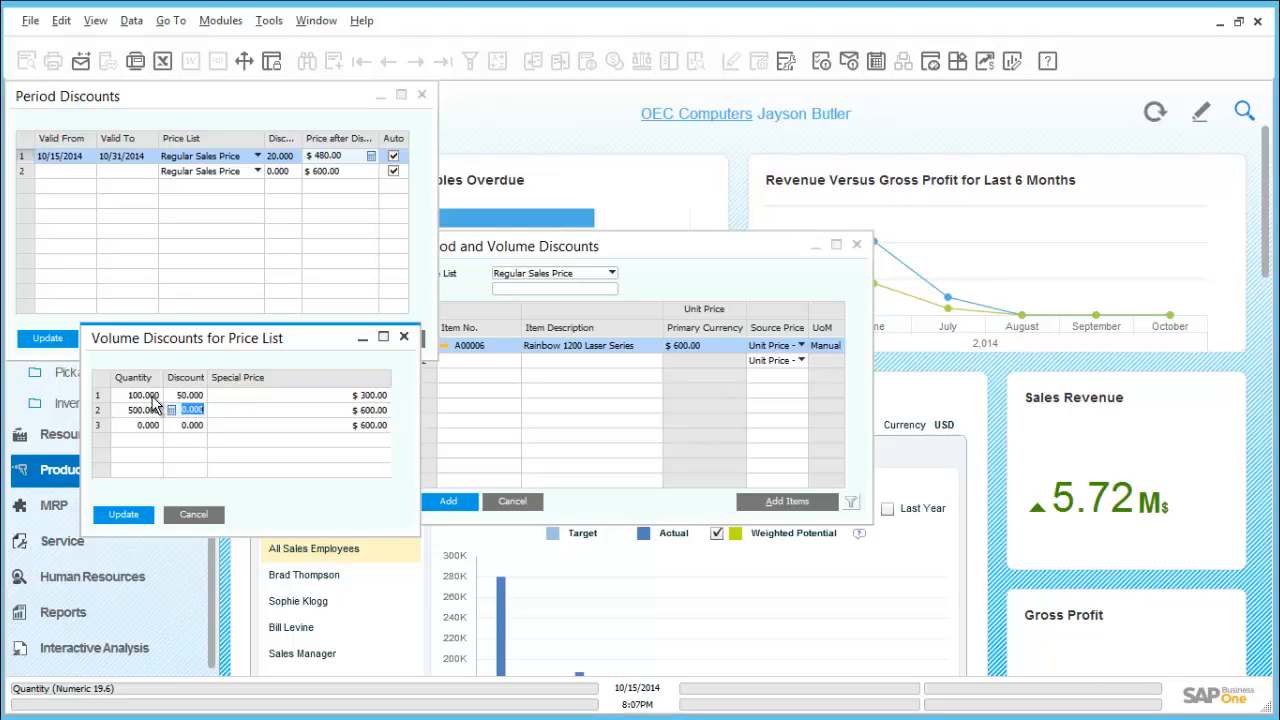
text(55)
key(Tab)
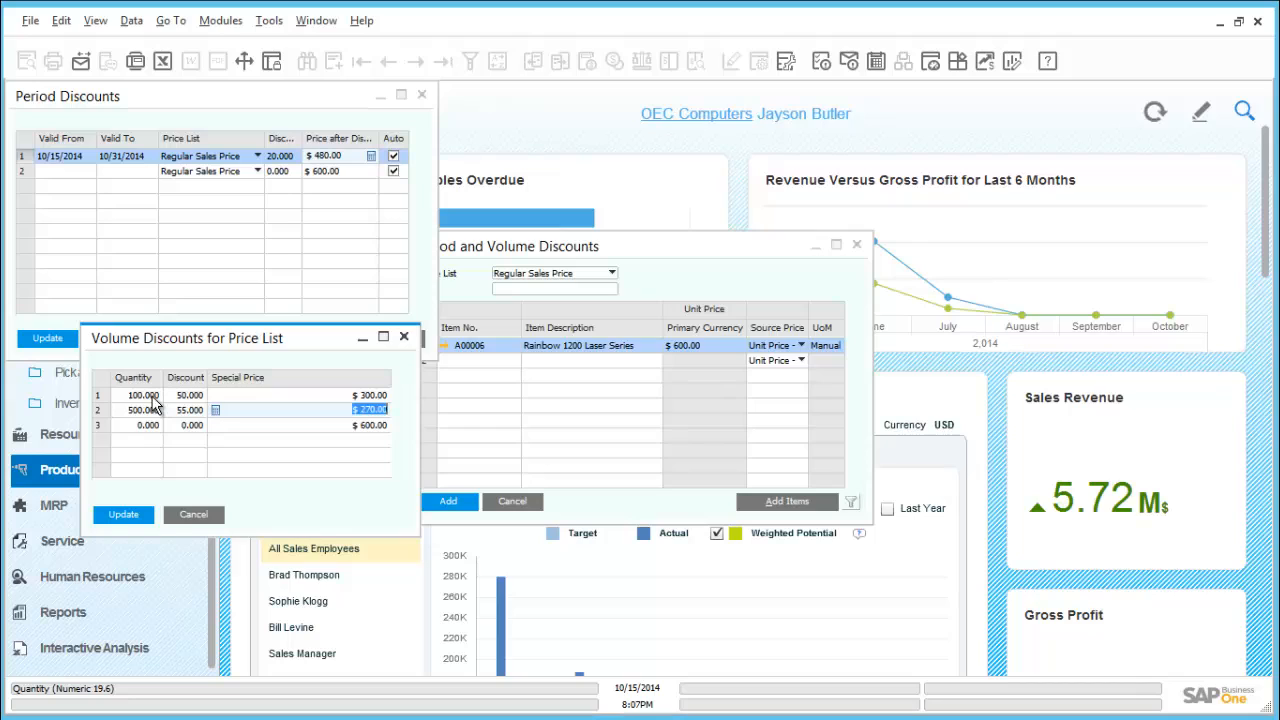
Add a third volume tier with quantity 100,000 and a 60% discount
click(138, 425)
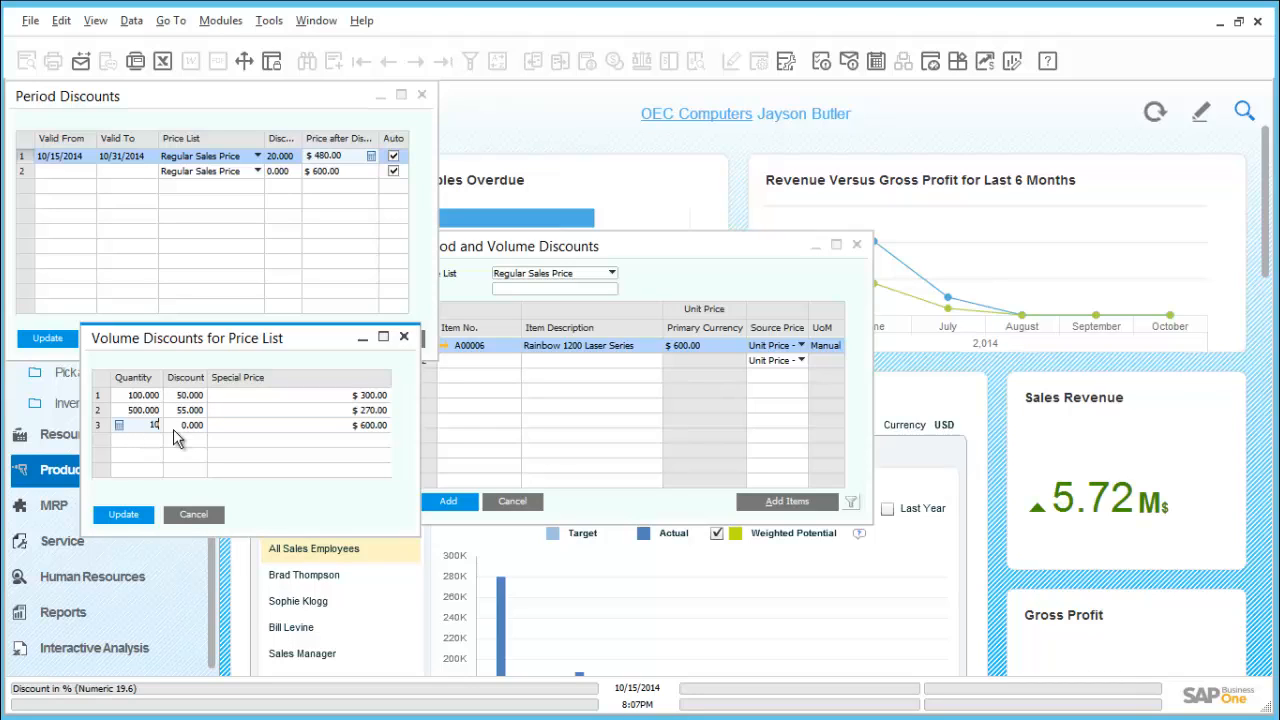
key(Tab)
text(60)
key(Tab)
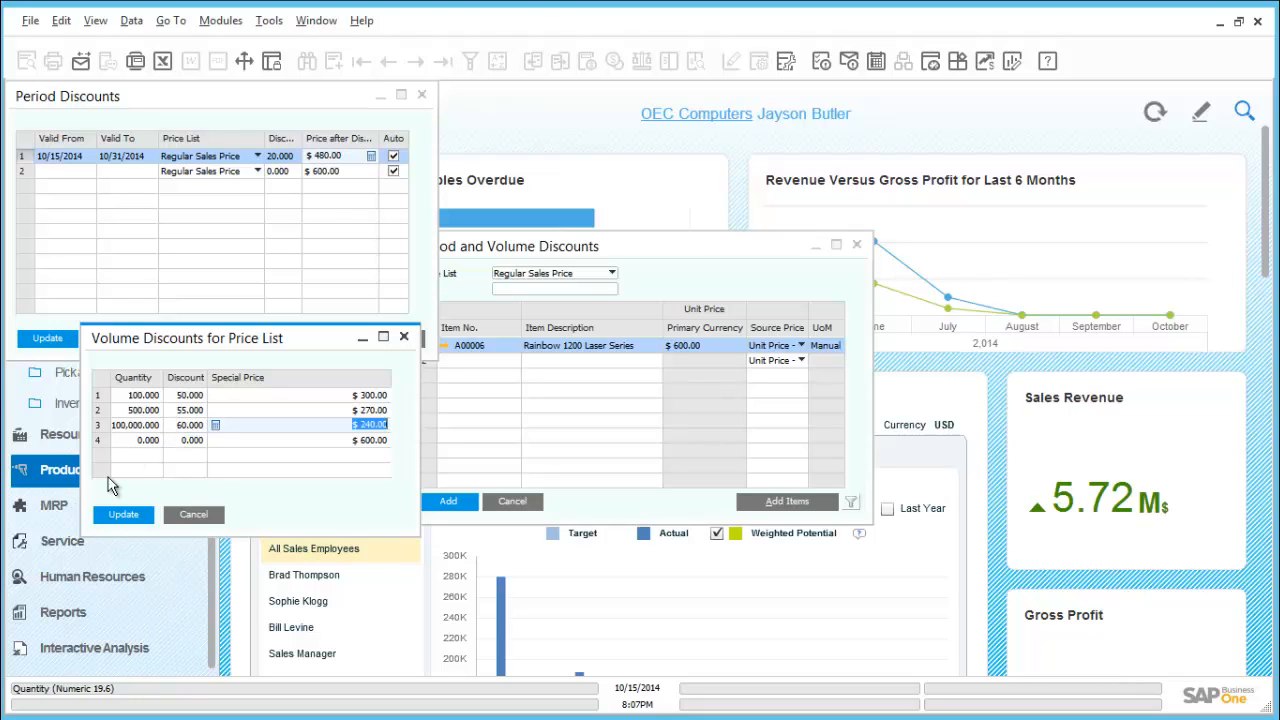
Update the volume and period discounts, add the A00006 discount record, and close the empty discounts form
click(113, 520)
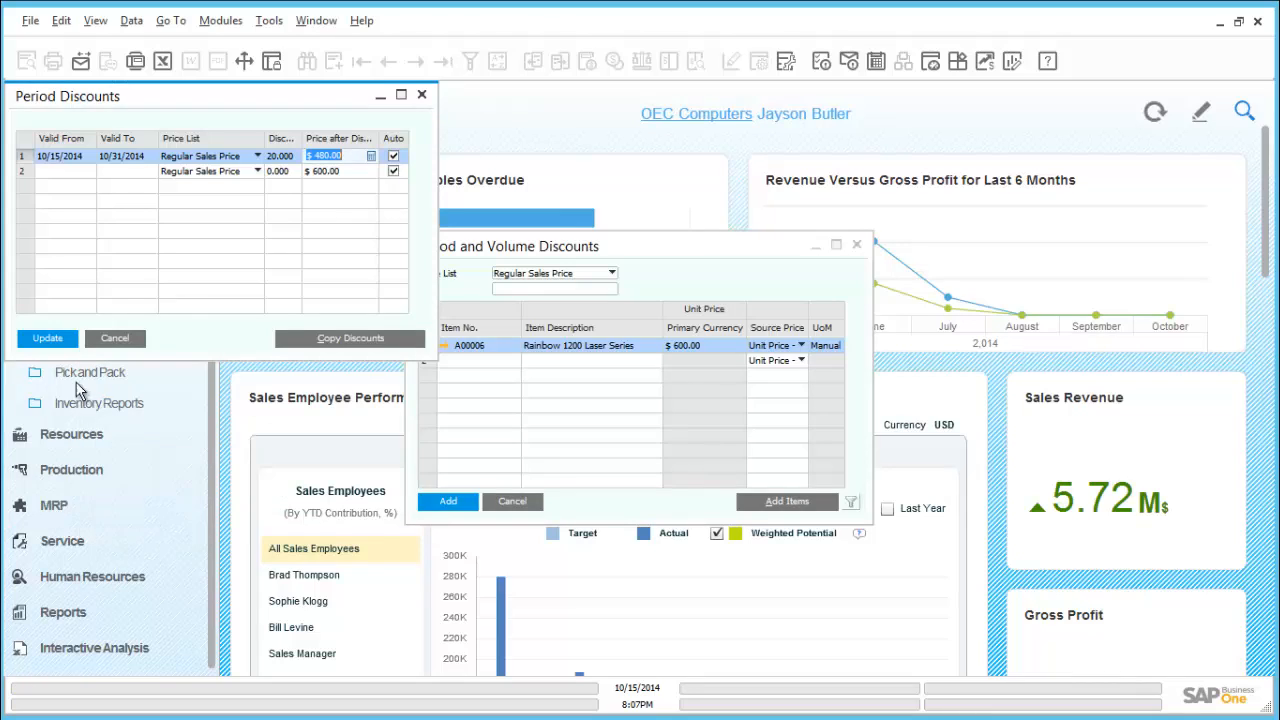
click(57, 340)
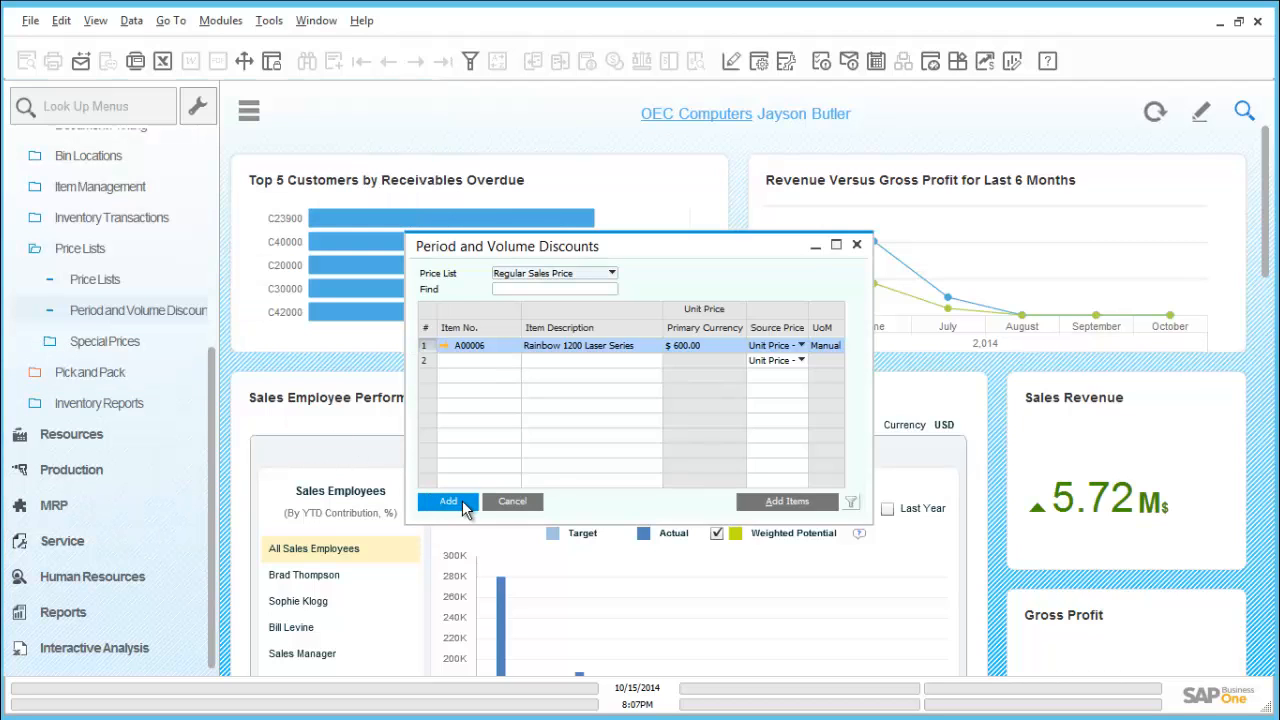
click(463, 505)
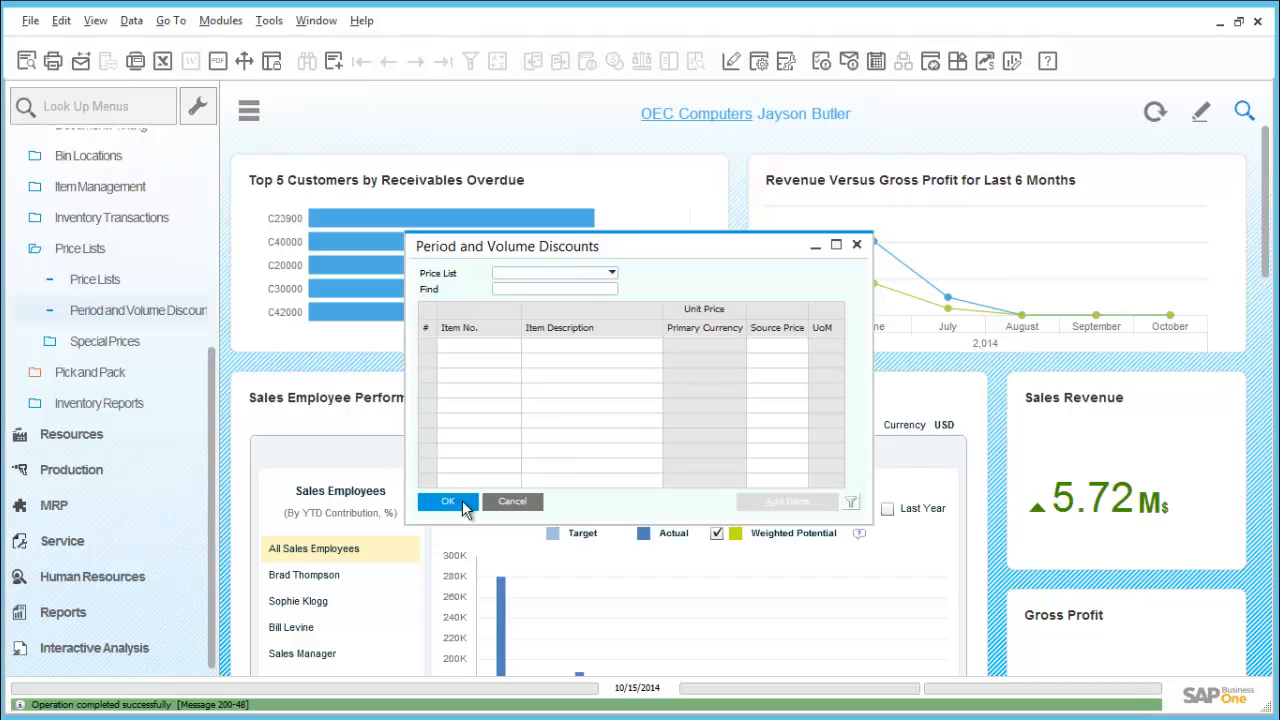
click(463, 502)
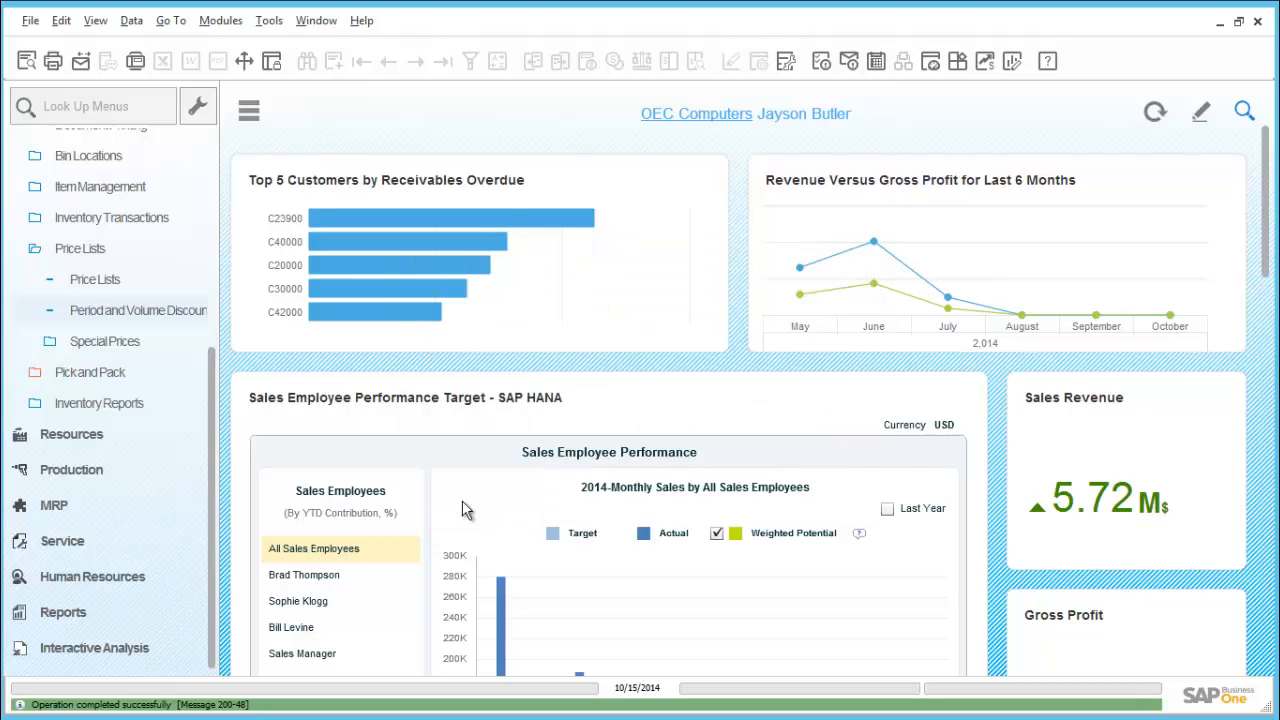